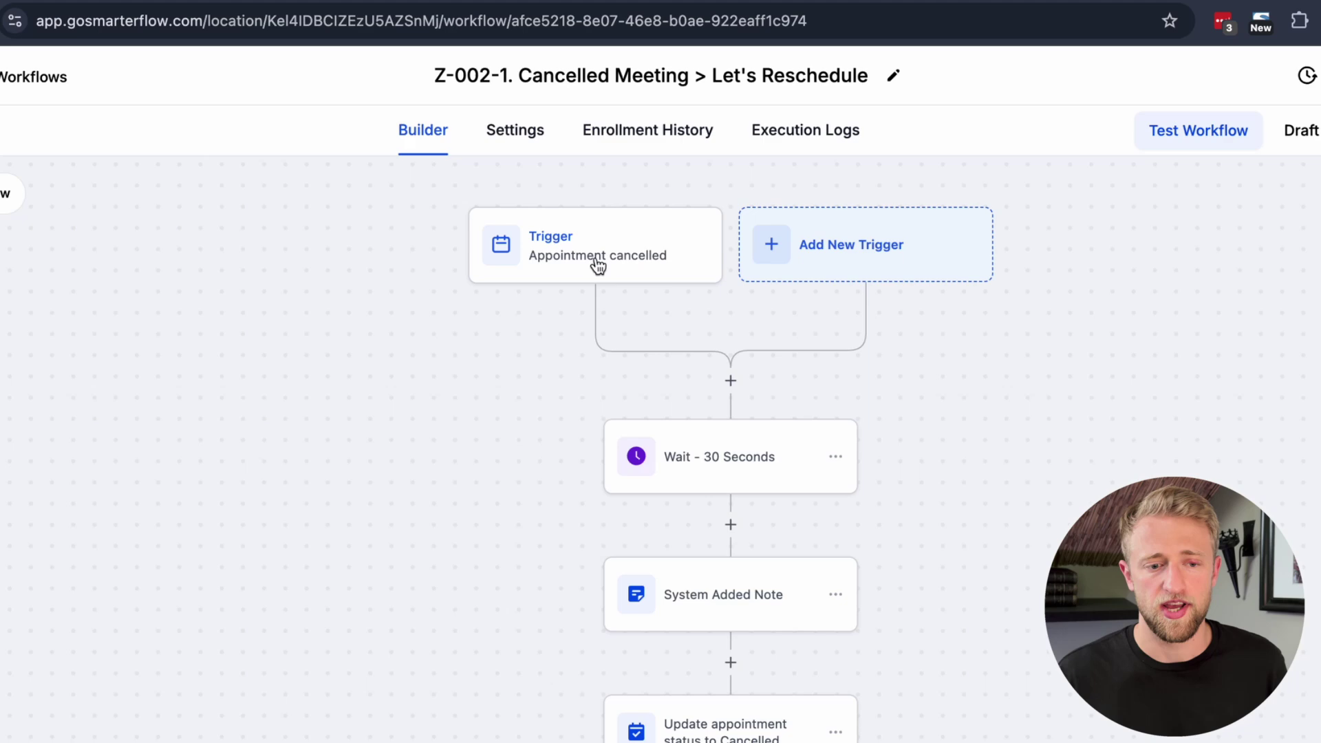
# Step: Pan the Cancelled Meeting workflow and inspect its add-tag step and its remove 'scheduled a call' tag step
pyautogui.moveTo(522, 602); pyautogui.dragTo(472, 398)
pyautogui.moveTo(460, 602); pyautogui.dragTo(446, 397)
pyautogui.moveTo(603, 504); pyautogui.dragTo(468, 447)
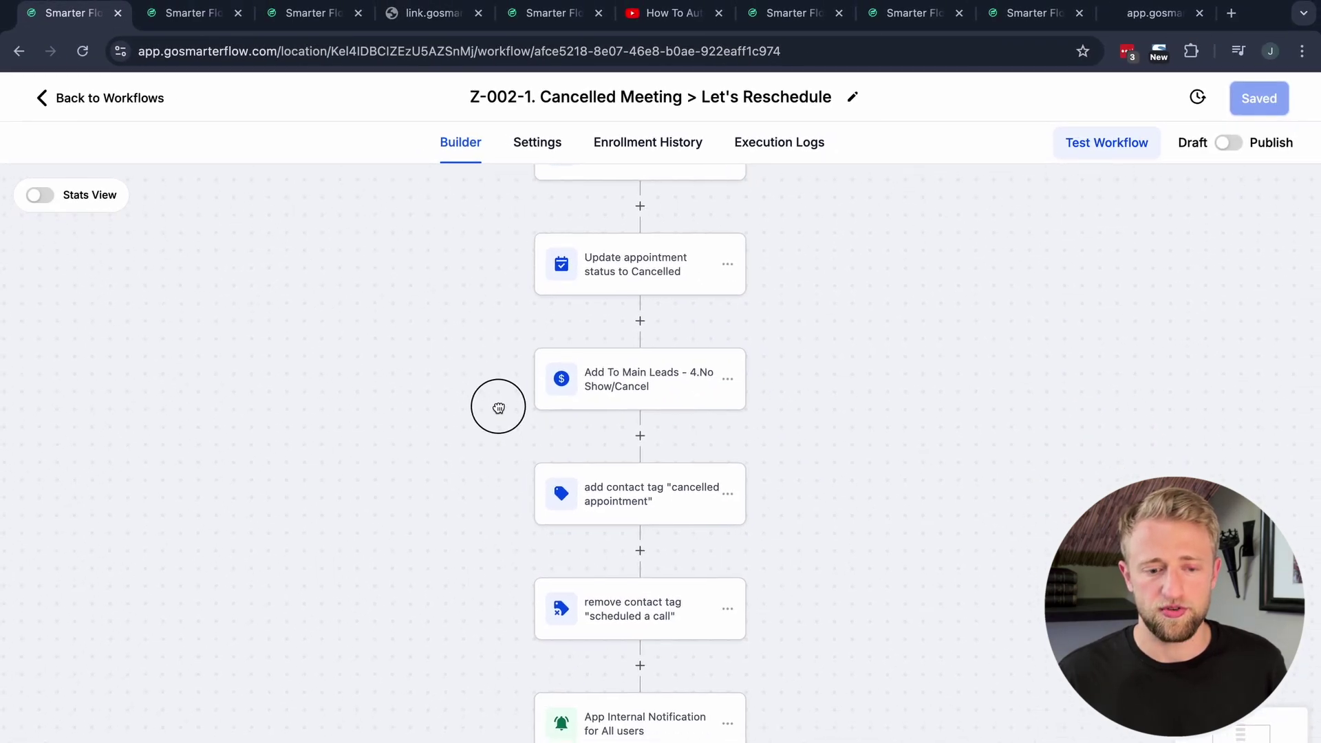
pyautogui.click(619, 502)
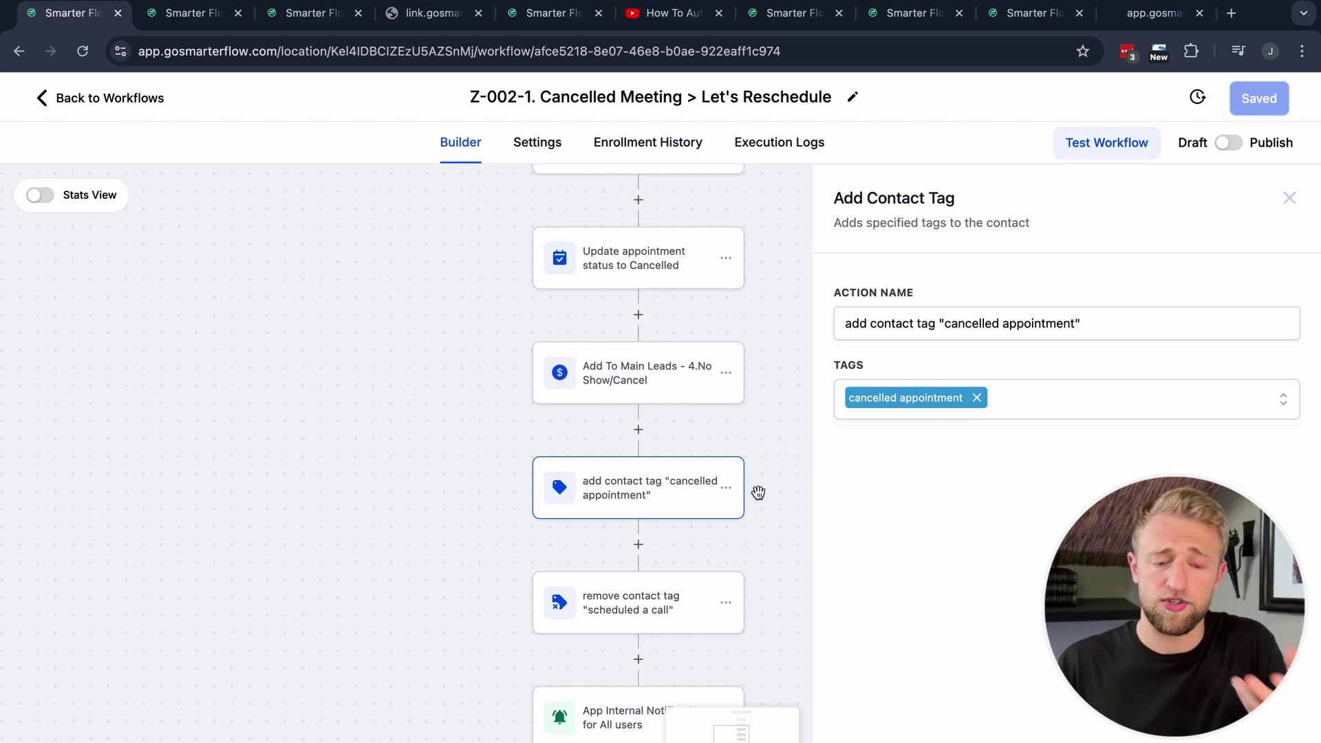
pyautogui.moveTo(763, 525); pyautogui.dragTo(721, 360)
pyautogui.click(574, 446)
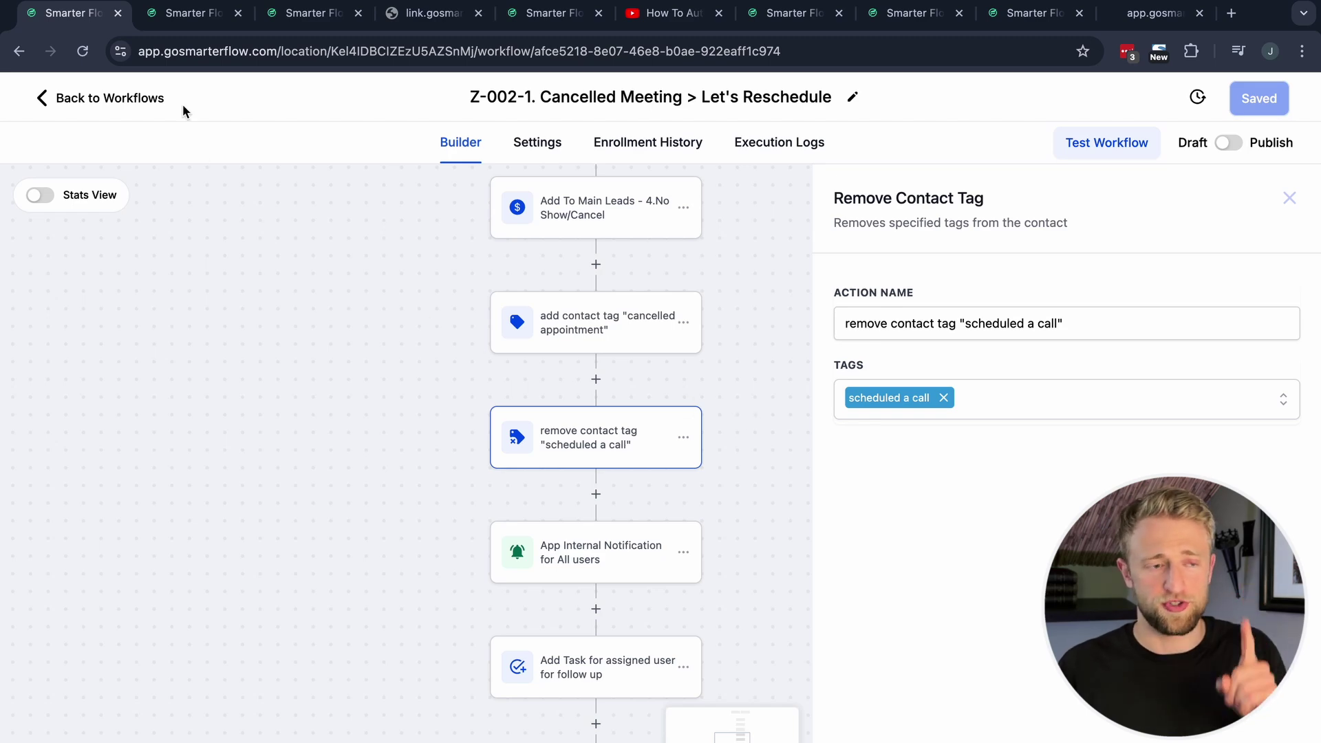
# Step: Recheck the add contact tag step's settings, then return to the opportunities board
pyautogui.click(187, 25)
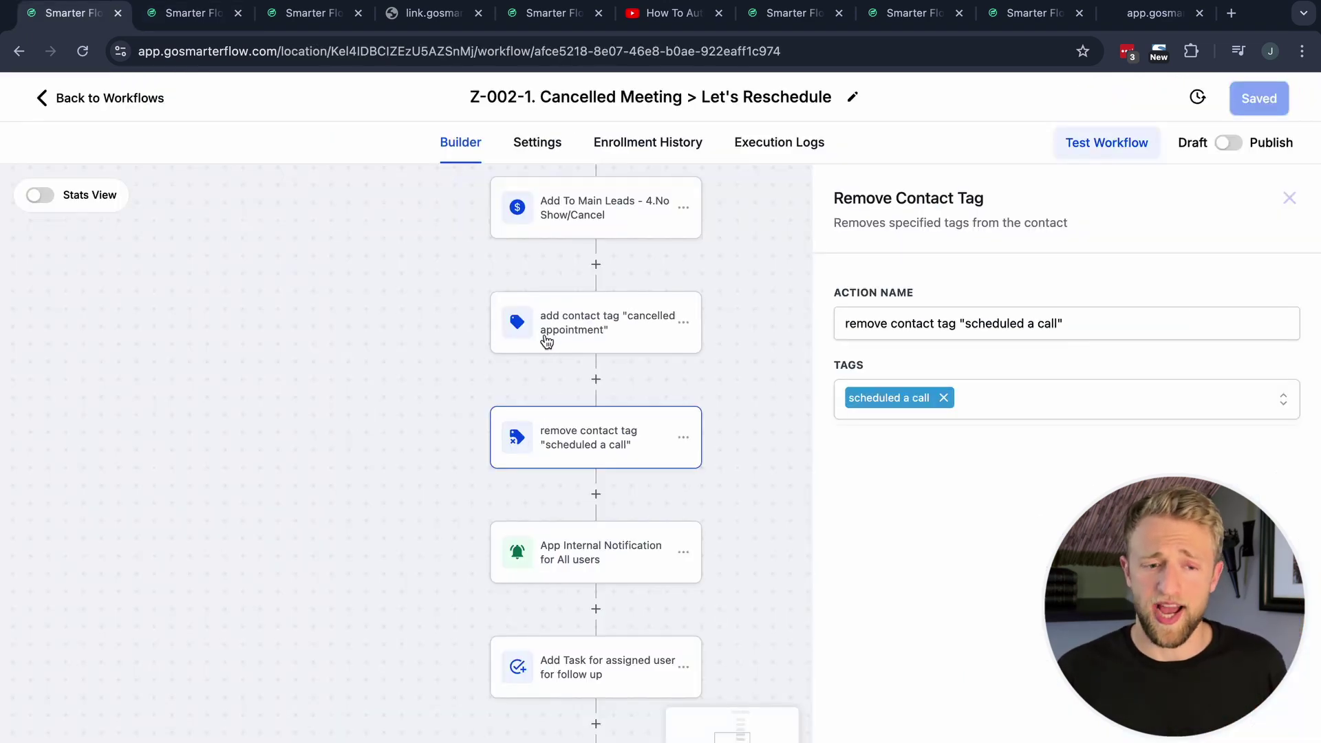
pyautogui.click(547, 340)
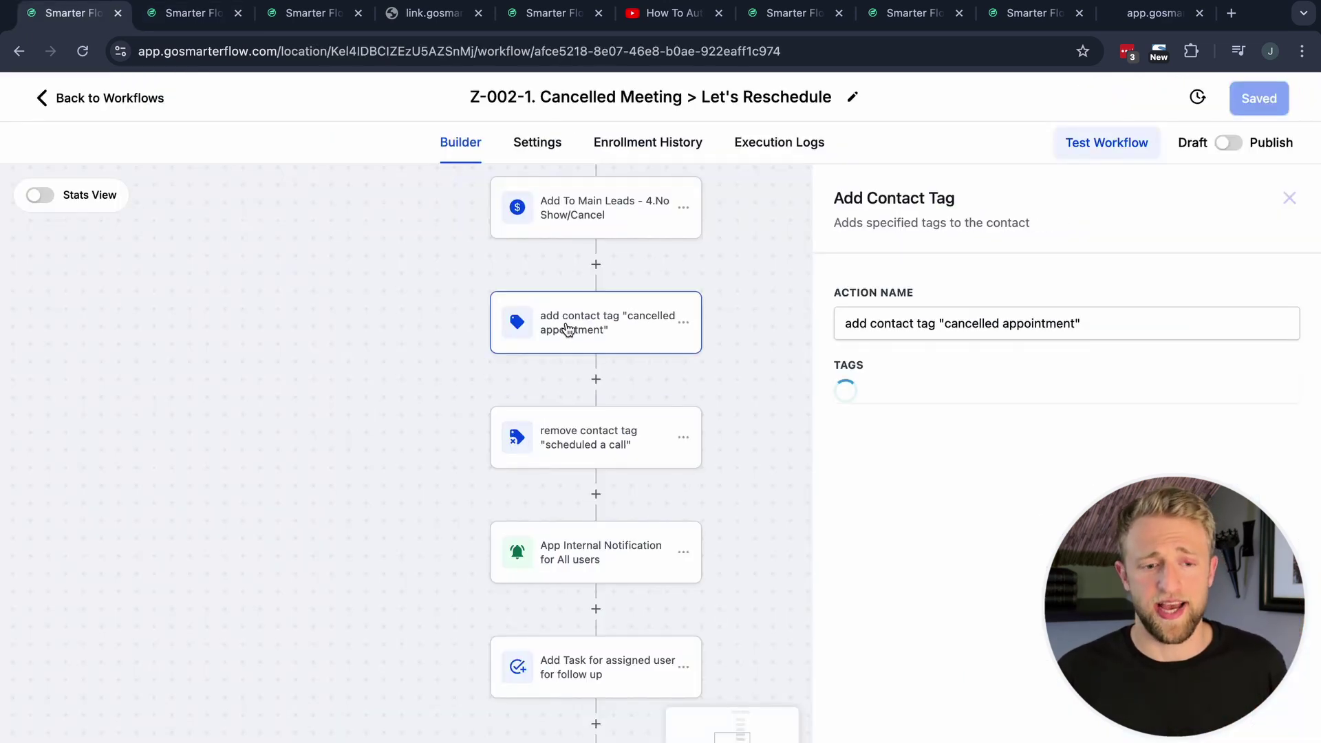
pyautogui.click(170, 15)
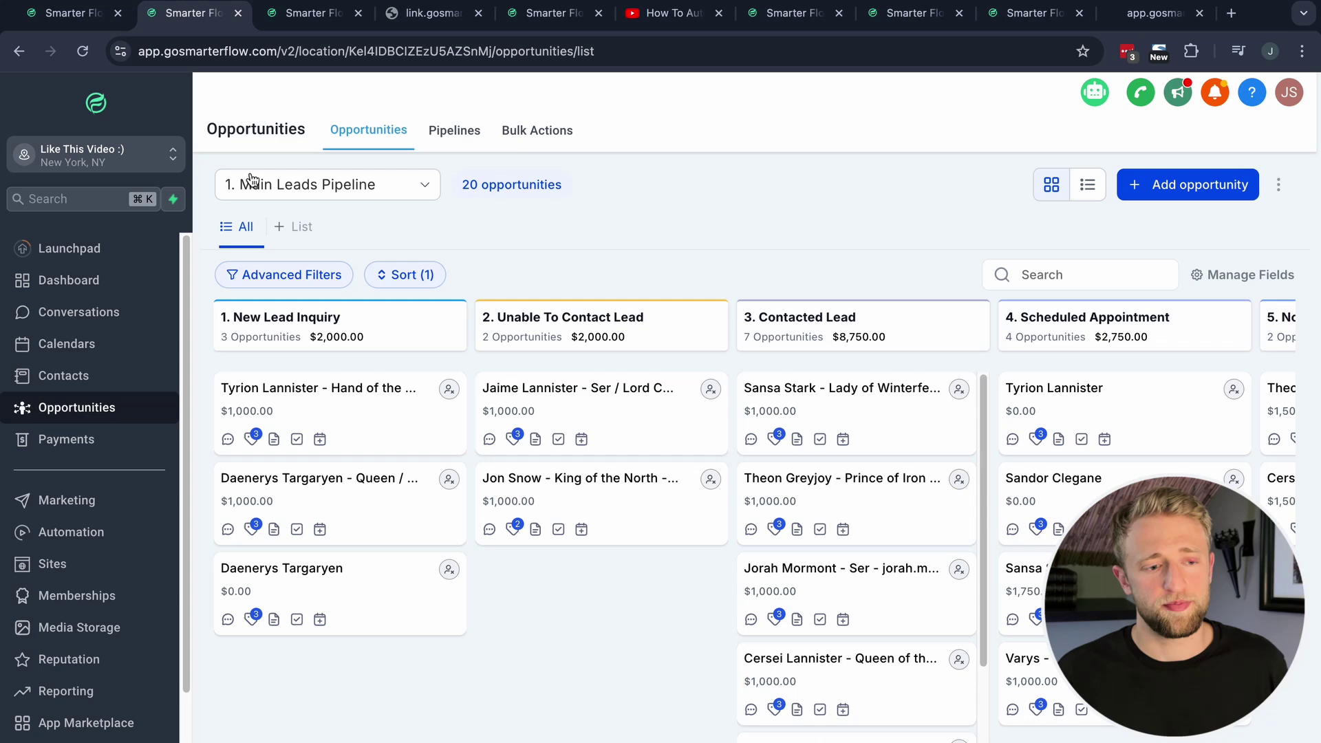
# Step: Read the tags on each opportunity card, then switch to the A-101-1 Status Update Workflow
pyautogui.moveTo(513, 529)
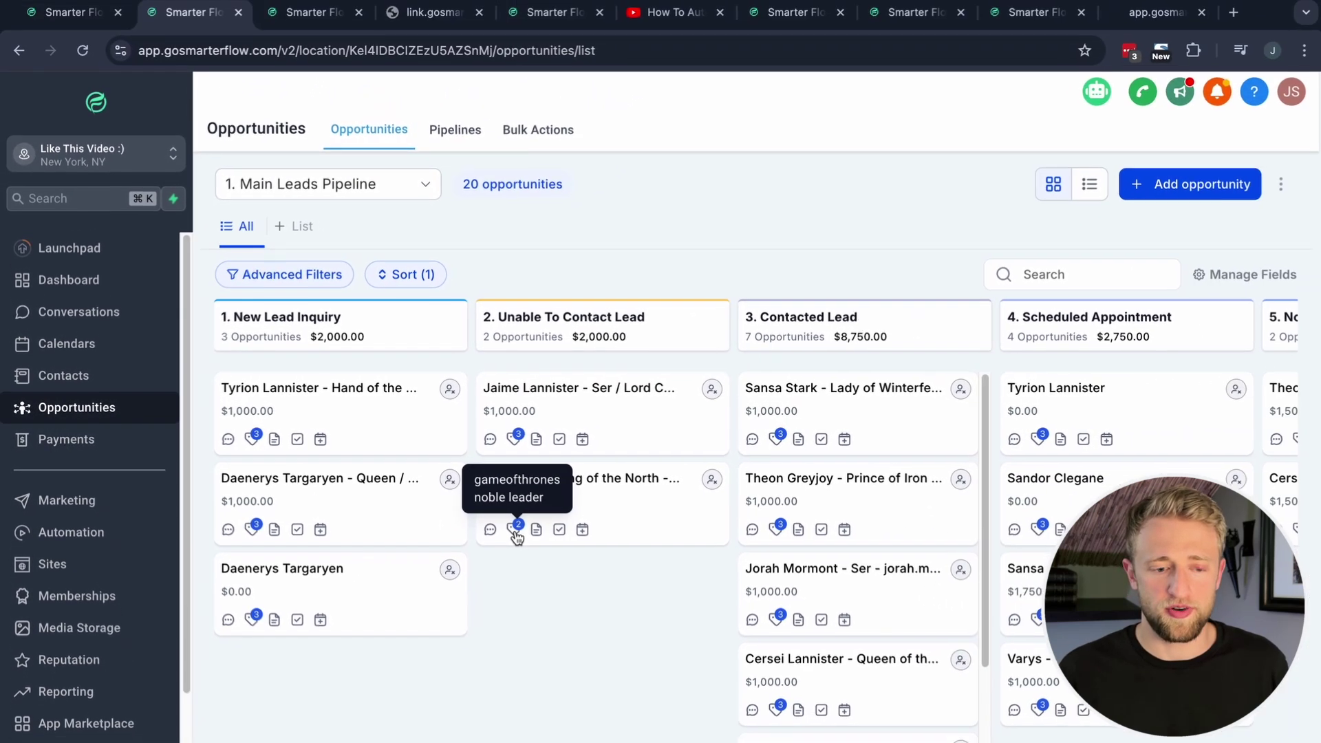
pyautogui.moveTo(778, 445)
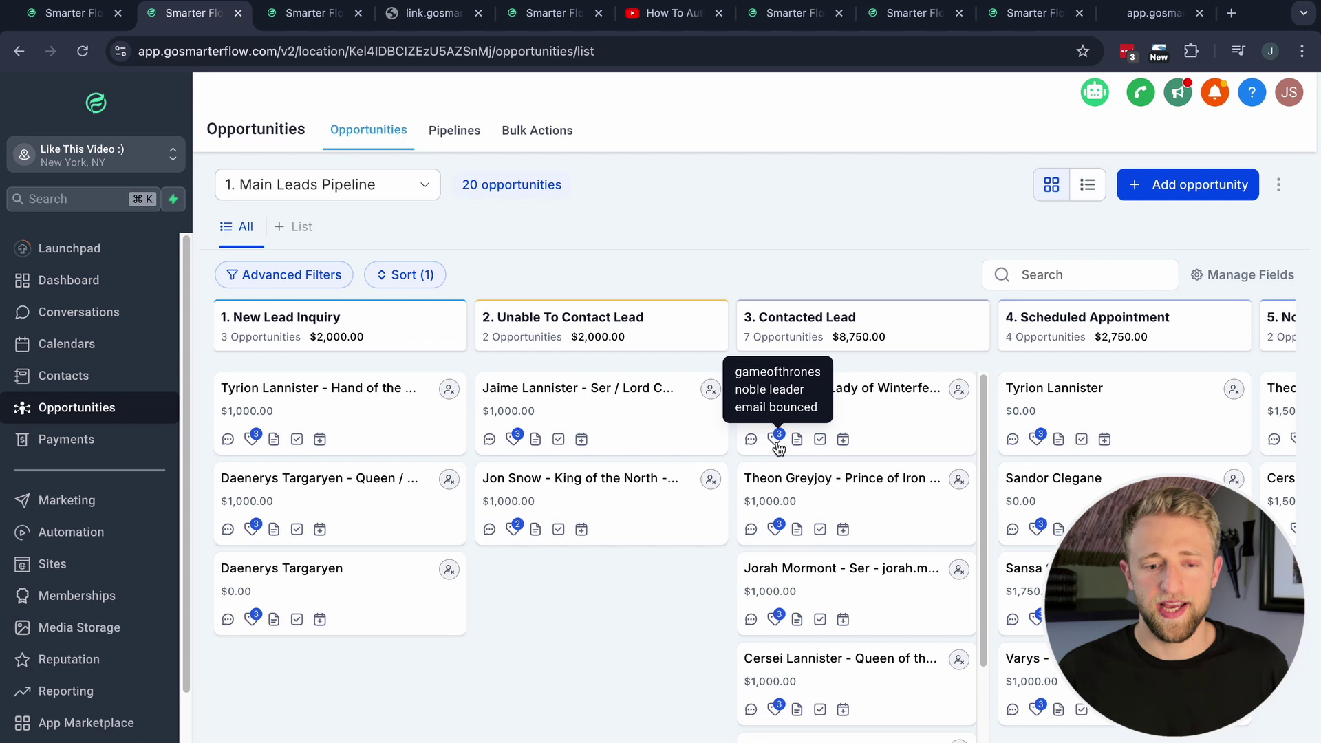
pyautogui.moveTo(777, 536)
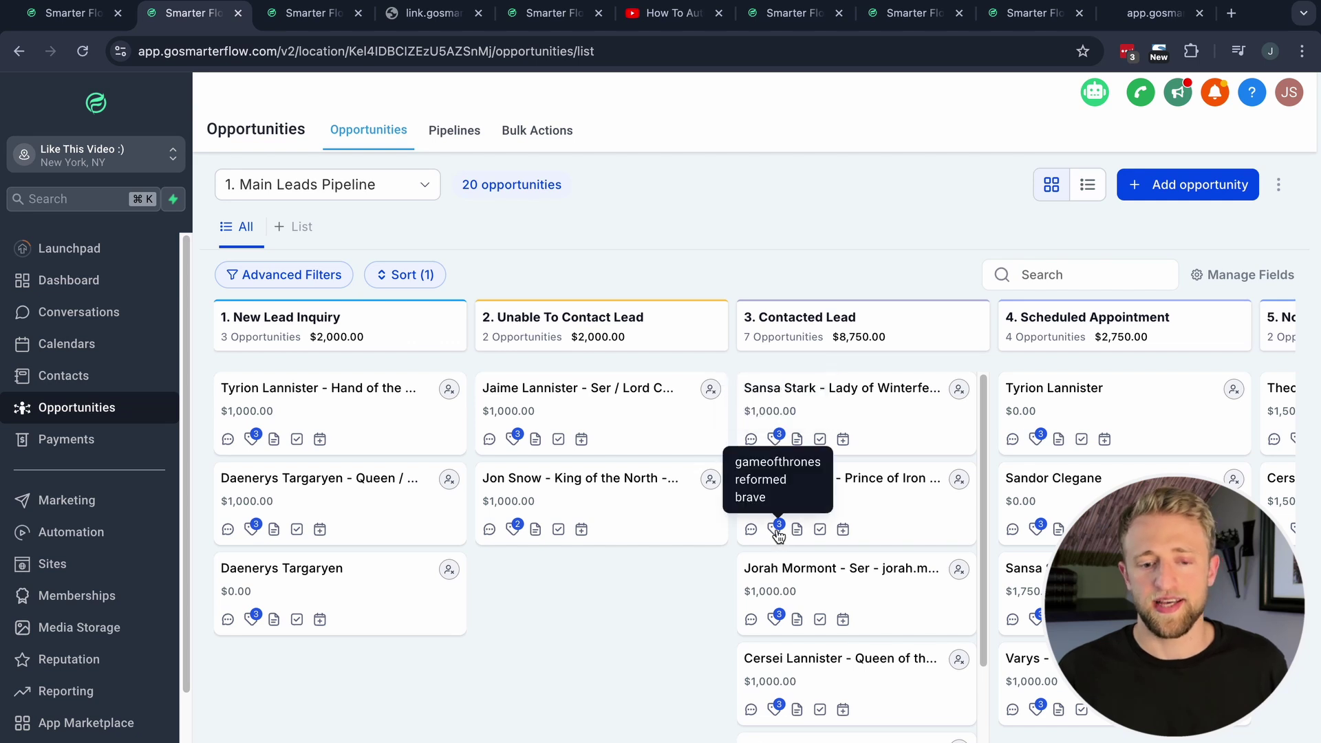
pyautogui.moveTo(783, 622)
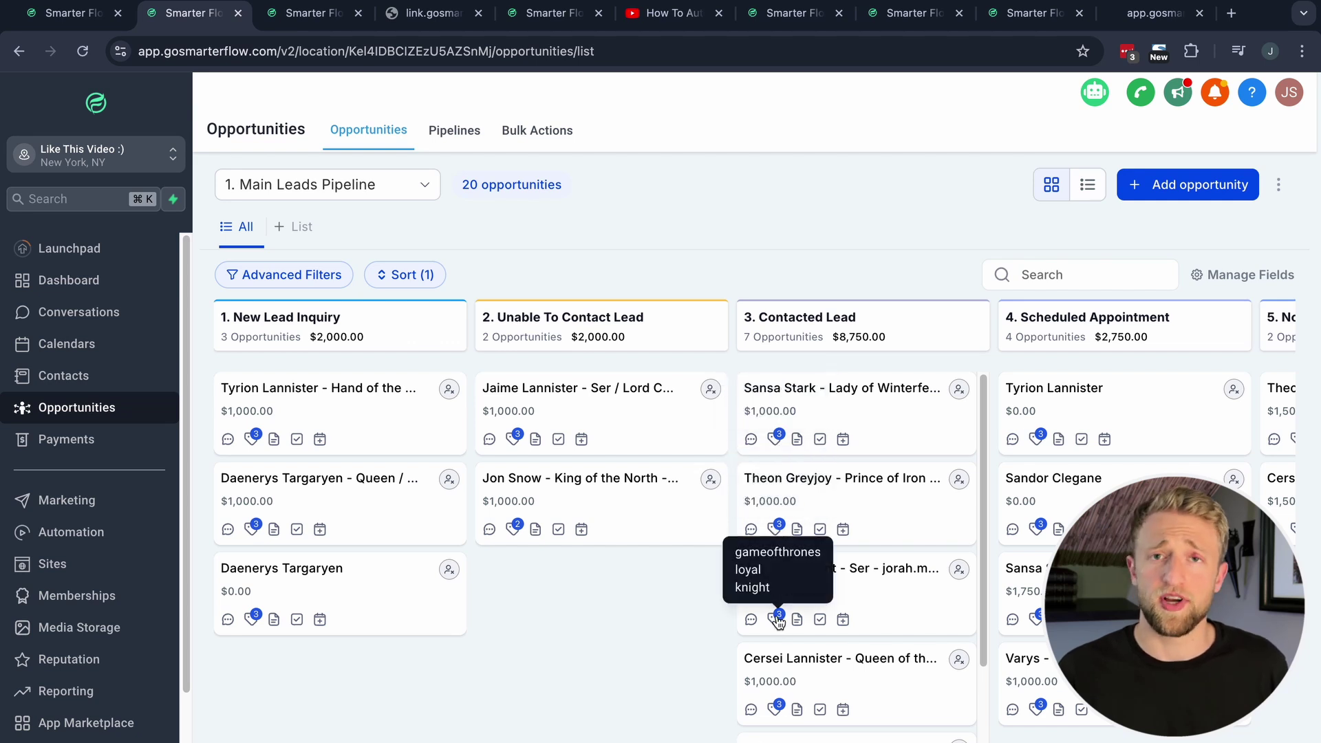
pyautogui.moveTo(1041, 440)
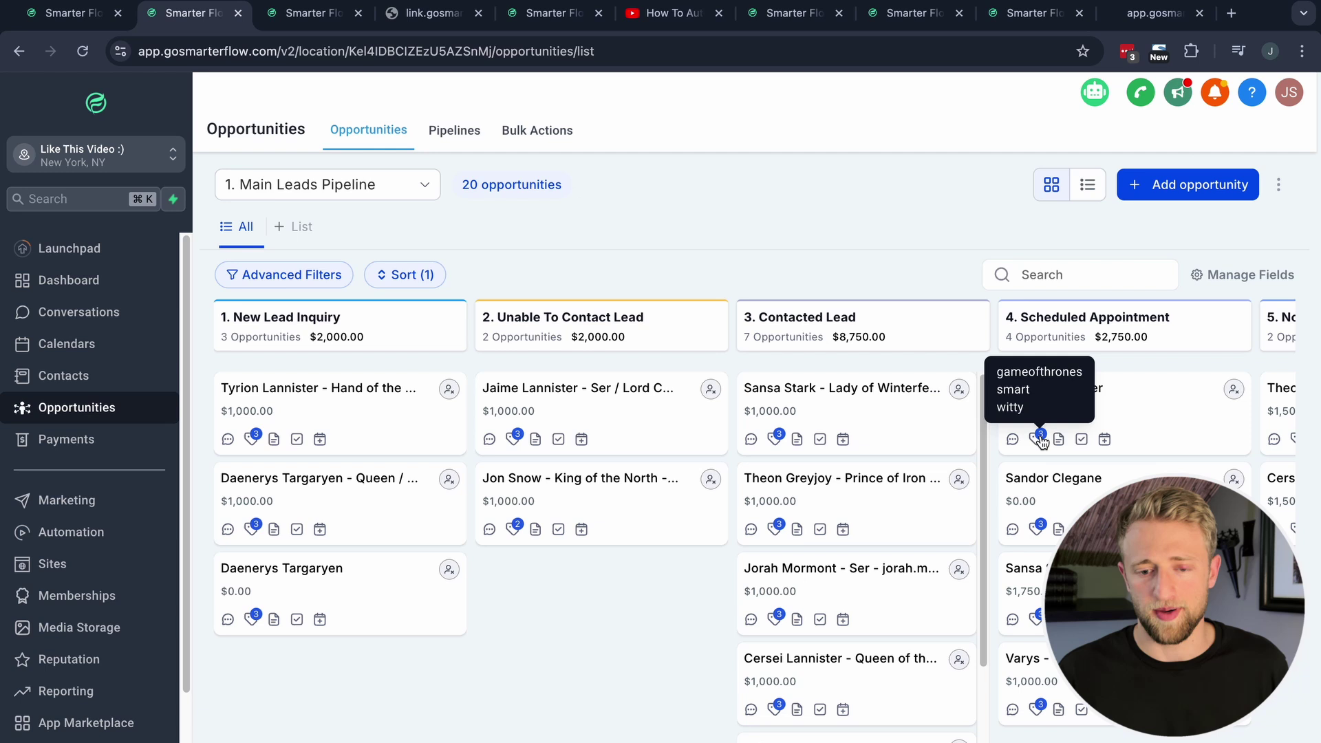
pyautogui.moveTo(1042, 530)
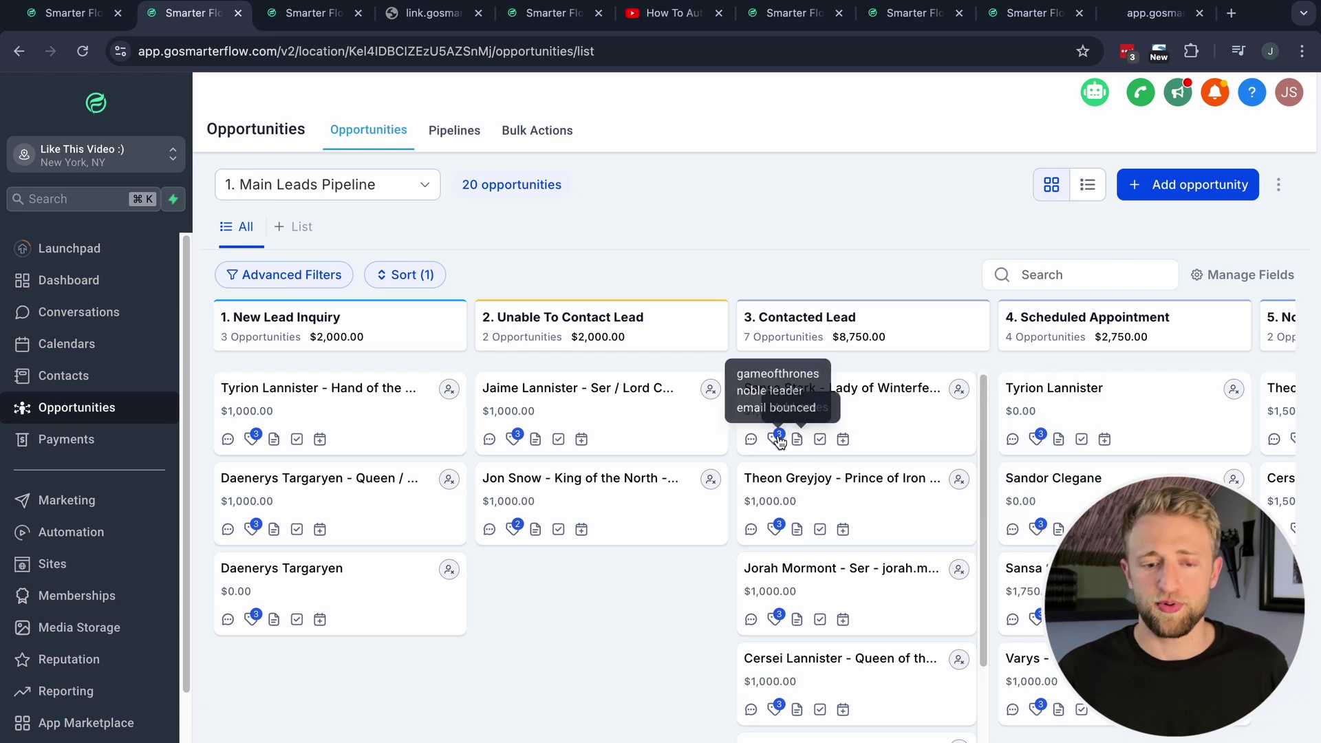
pyautogui.moveTo(523, 444)
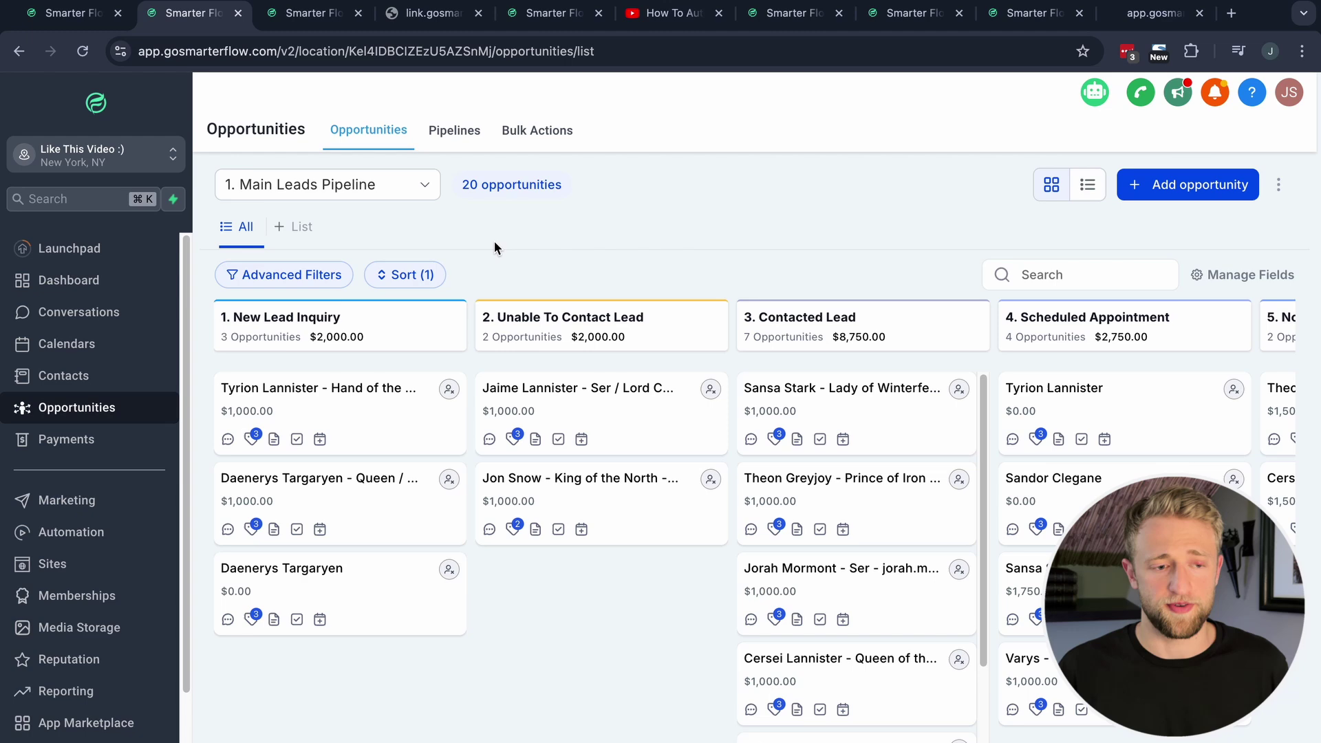
pyautogui.click(309, 18)
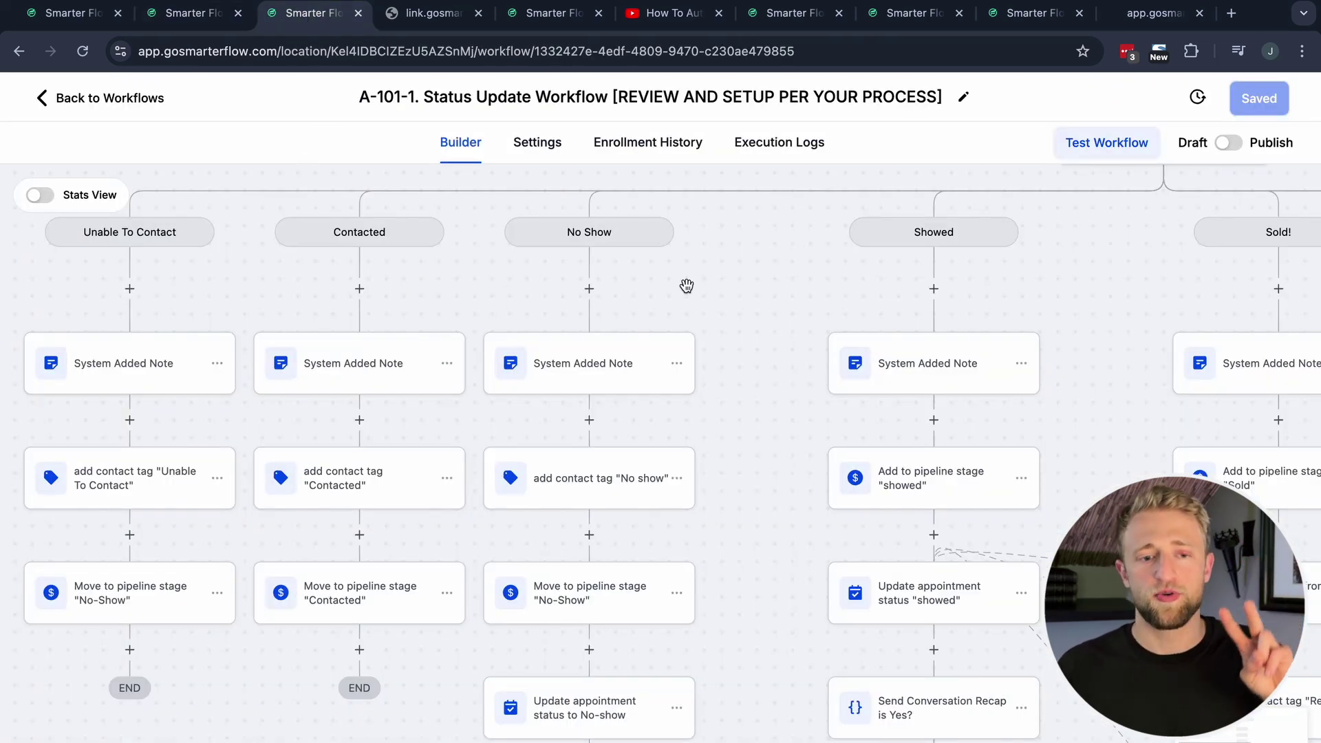
# Step: Locate the workflow's form-submitted trigger, then bring up the Status Update form page
pyautogui.scroll(10, 687, 285)
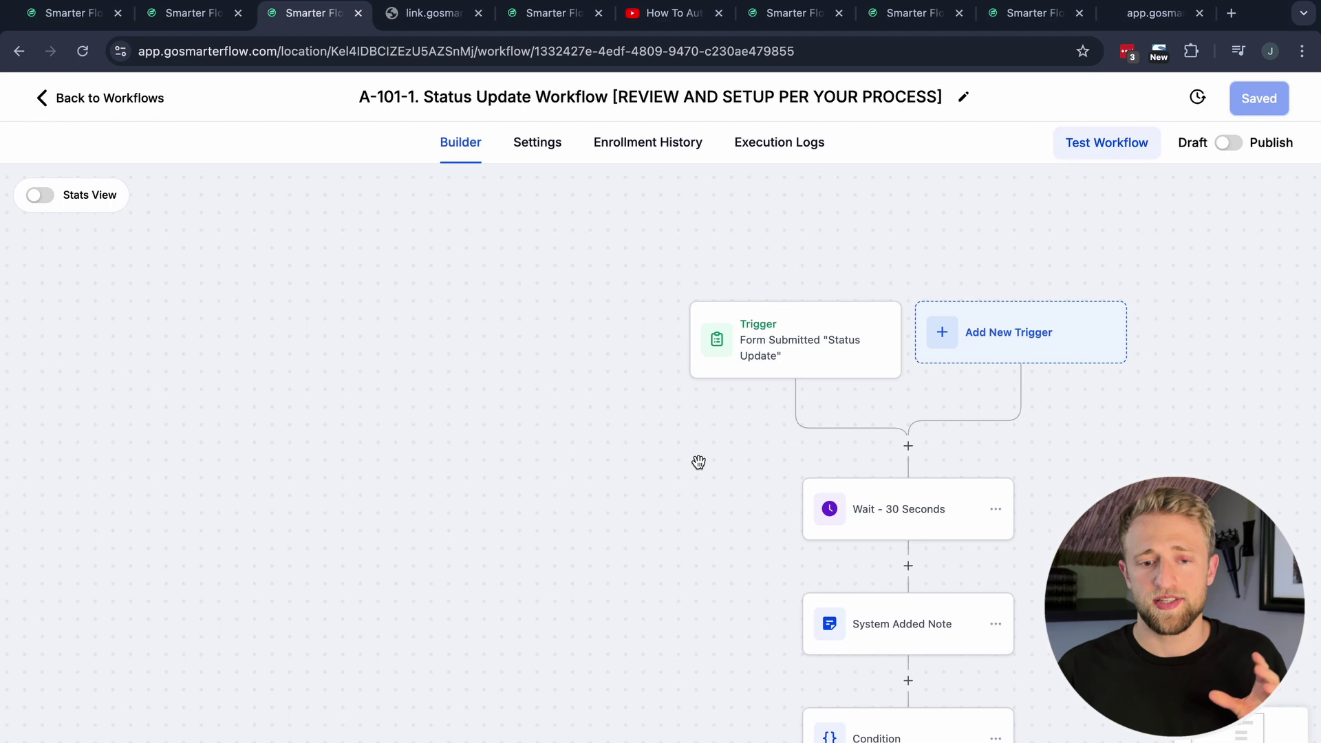
pyautogui.moveTo(698, 462); pyautogui.dragTo(528, 462)
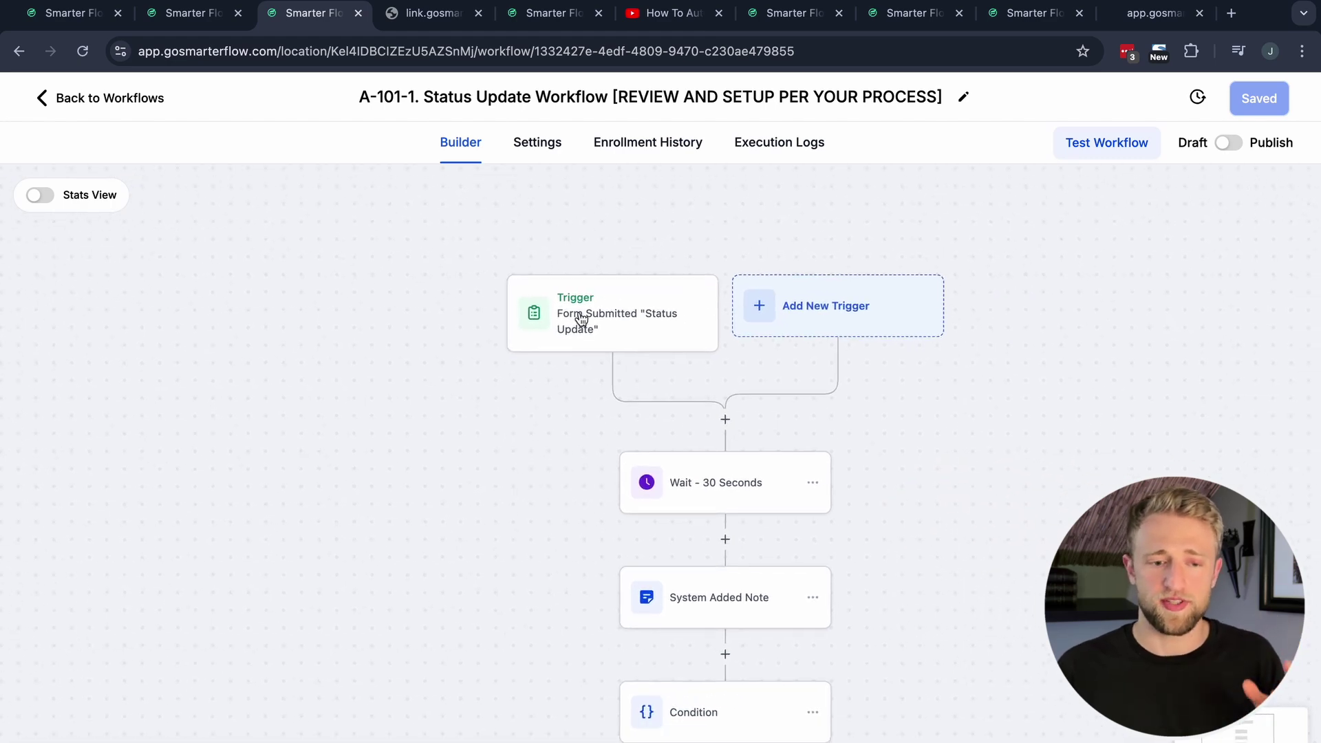
pyautogui.scroll(-3, 554, 514)
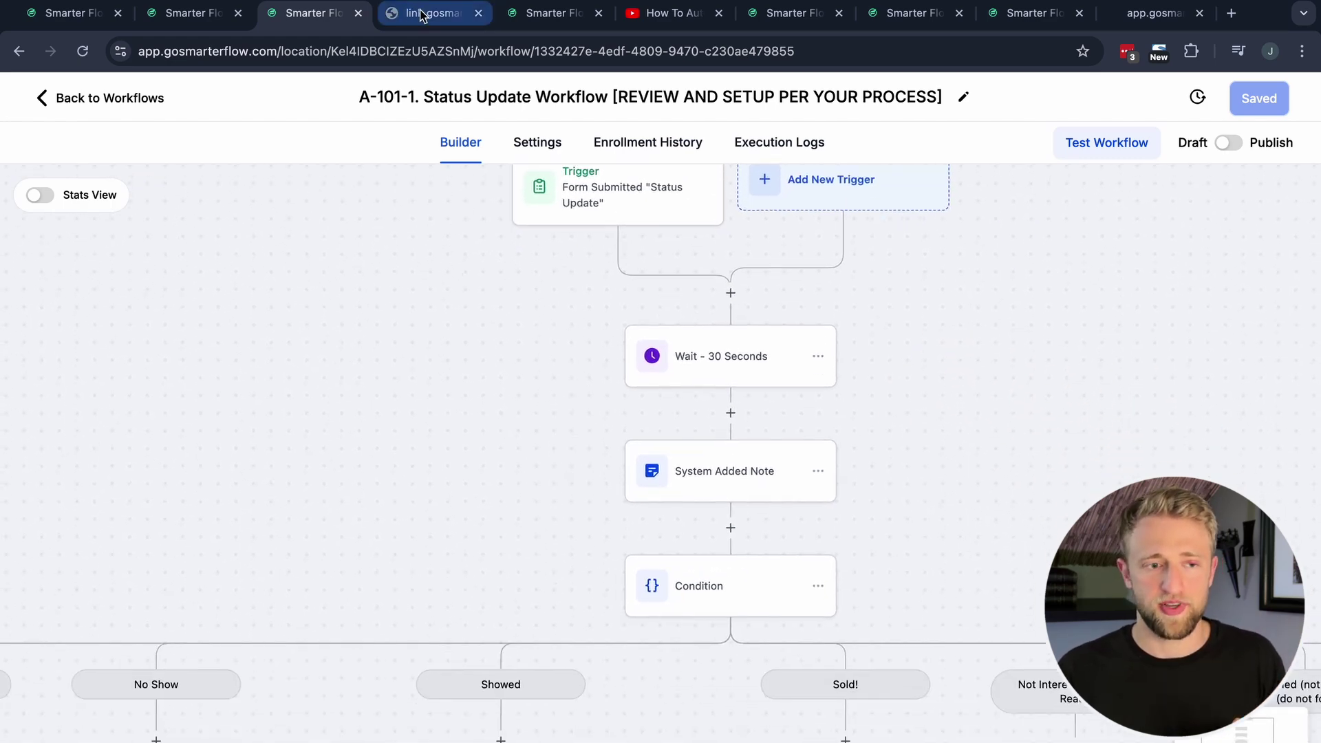
pyautogui.click(421, 15)
pyautogui.scroll(3, 342, 307)
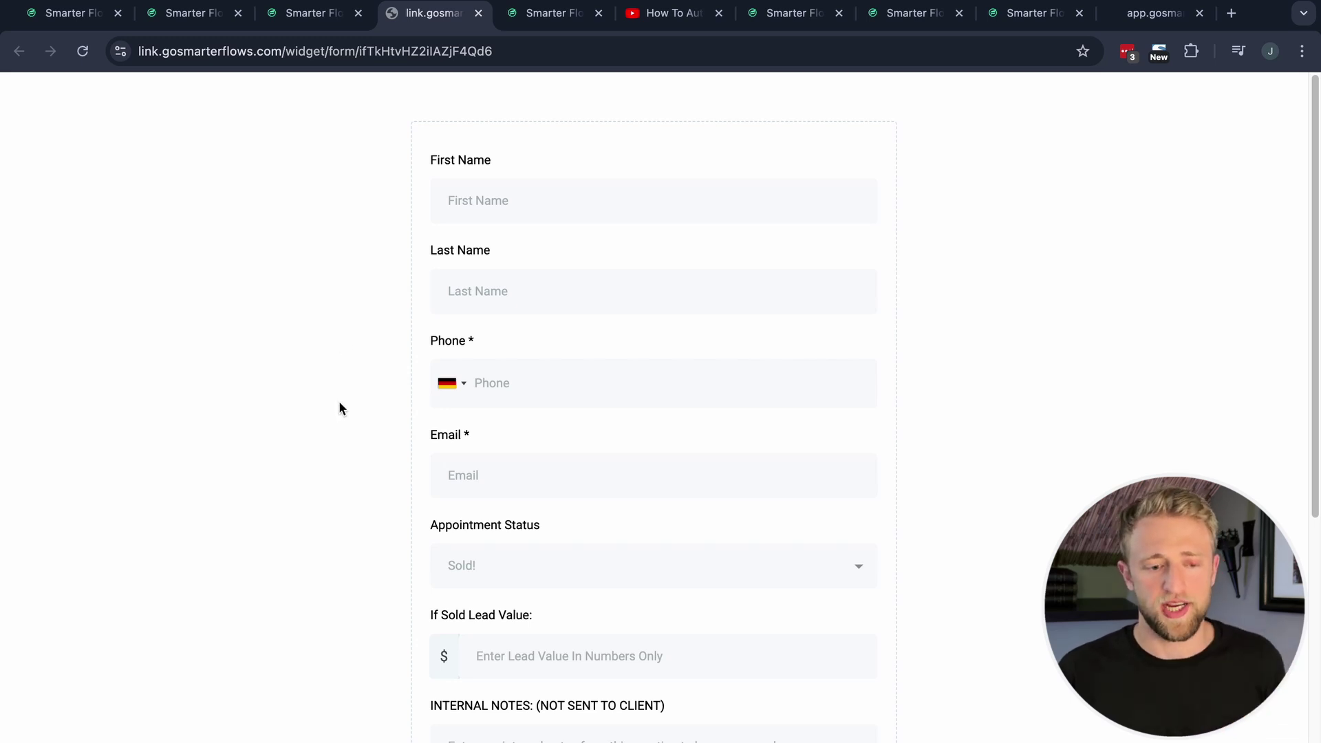
pyautogui.click(346, 460)
pyautogui.scroll(-2, 347, 447)
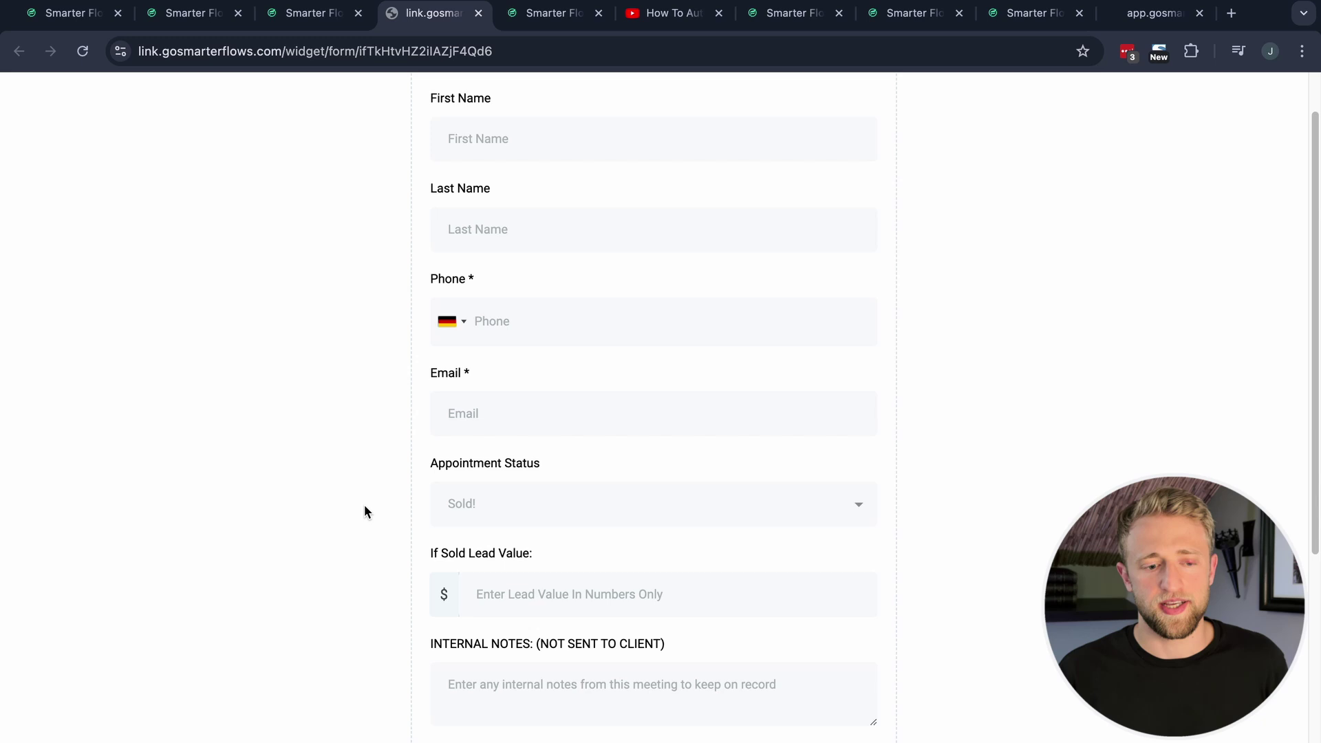
pyautogui.scroll(-2, 365, 509)
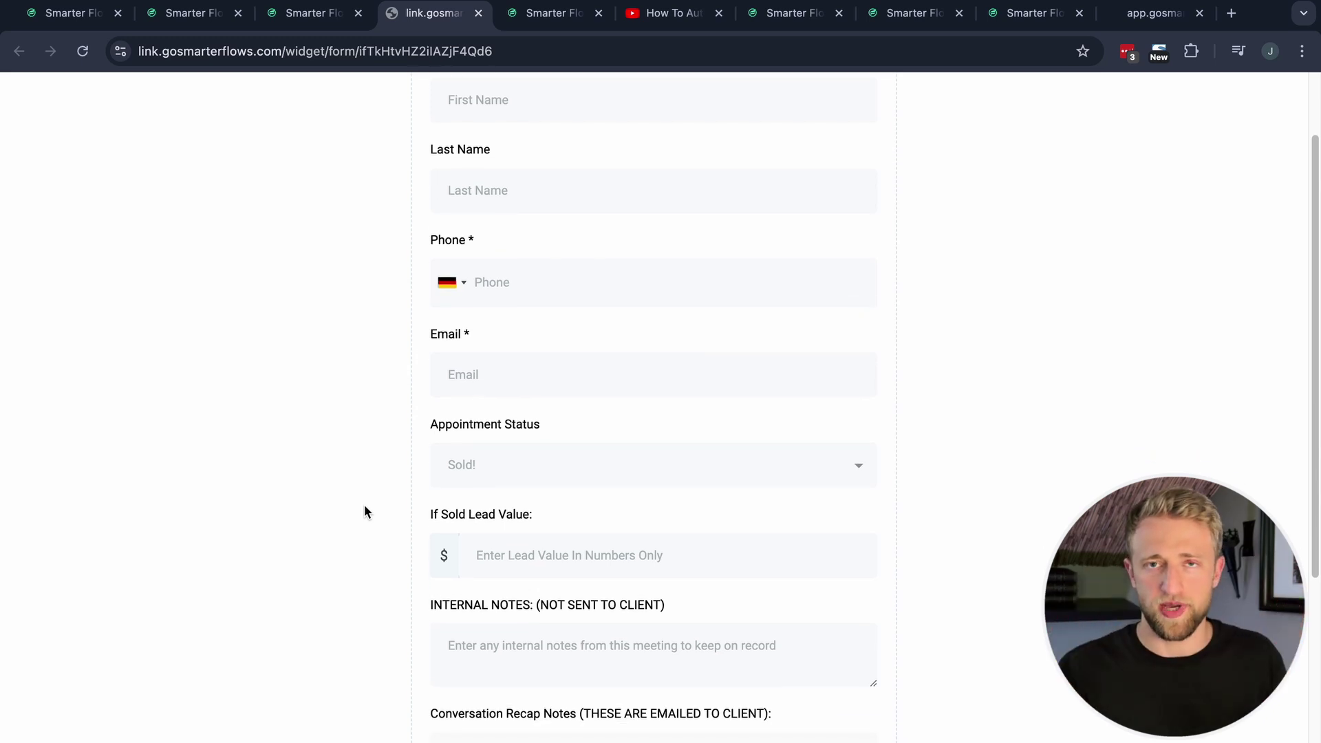
# Step: Set Appointment Status to Contacted, then Showed, and finally No Show
pyautogui.click(543, 463)
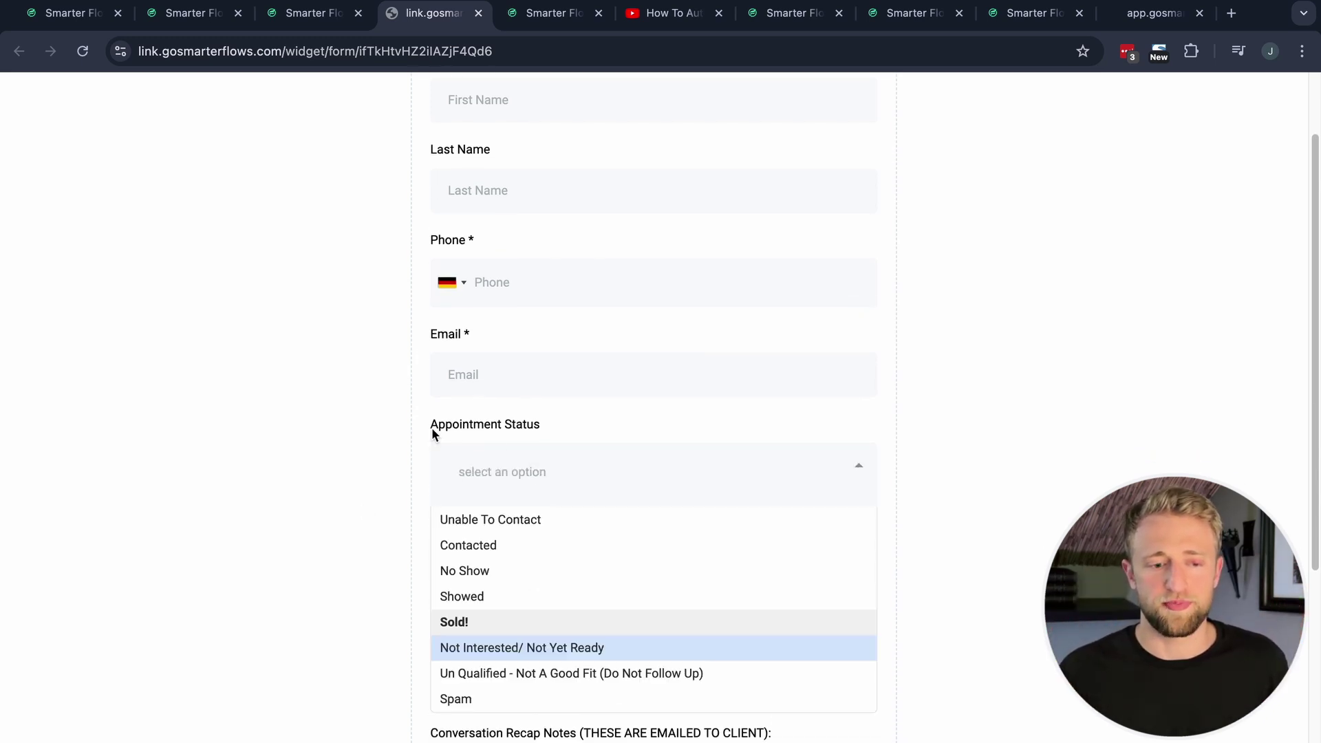
pyautogui.click(479, 551)
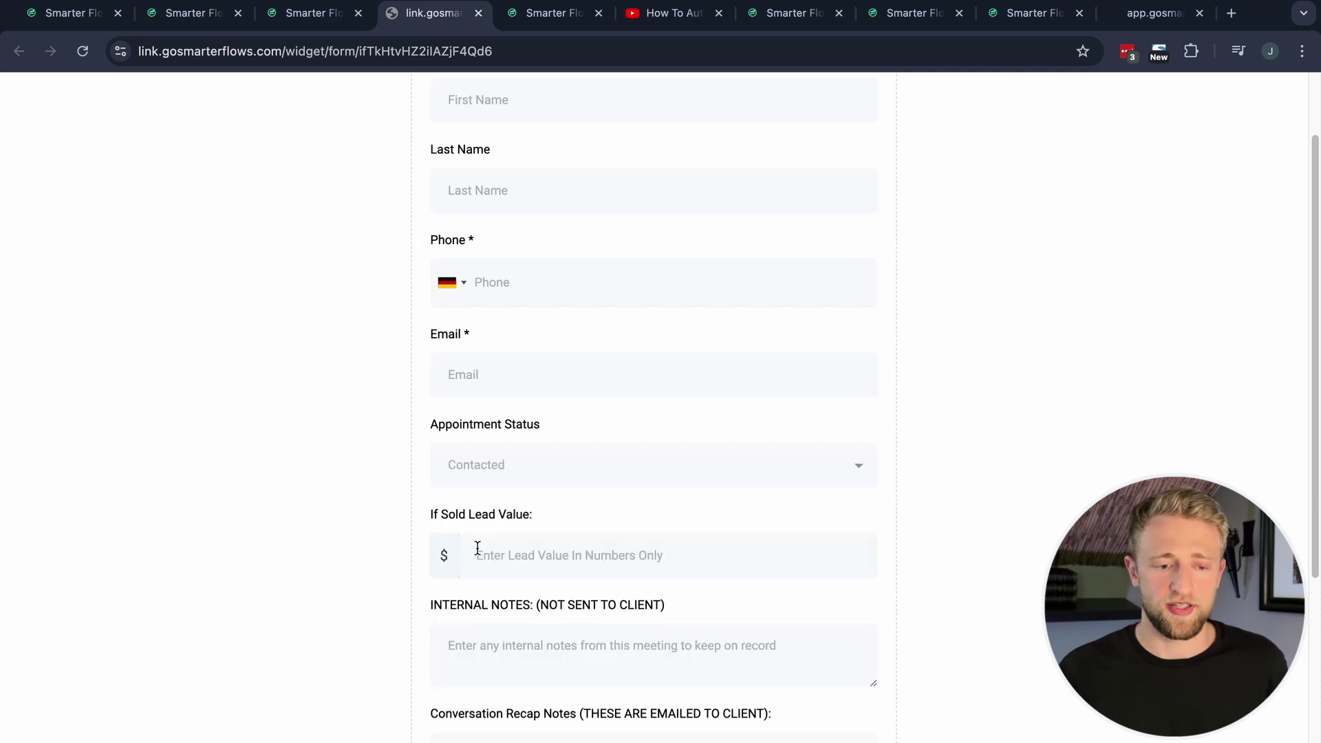
pyautogui.click(520, 472)
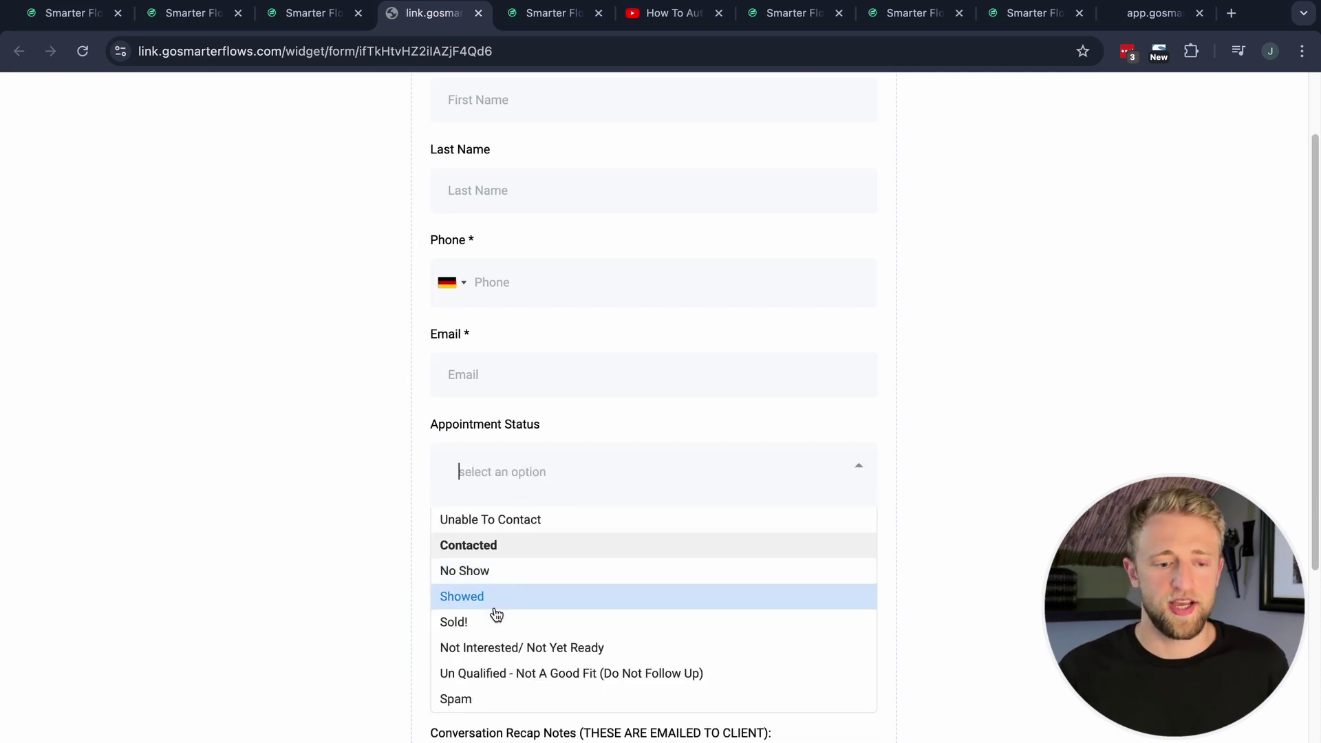
pyautogui.click(493, 602)
pyautogui.click(513, 466)
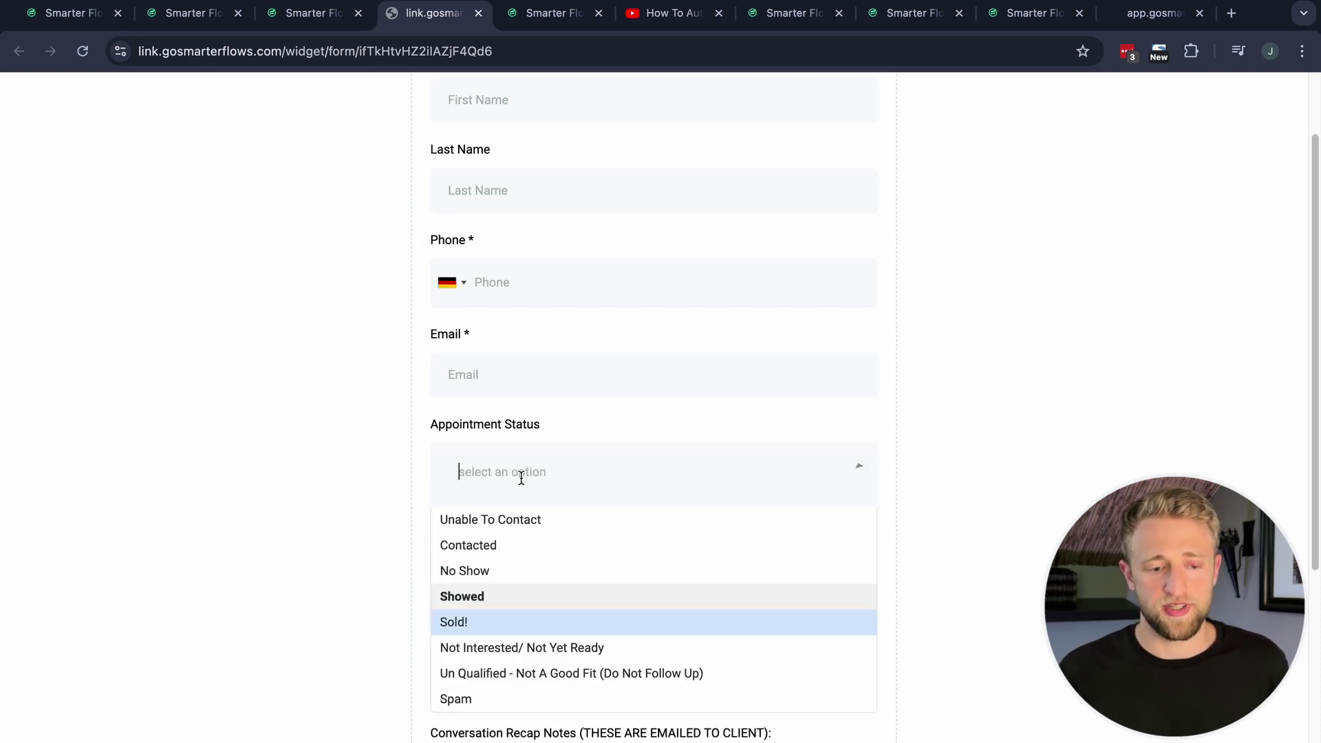
pyautogui.click(507, 572)
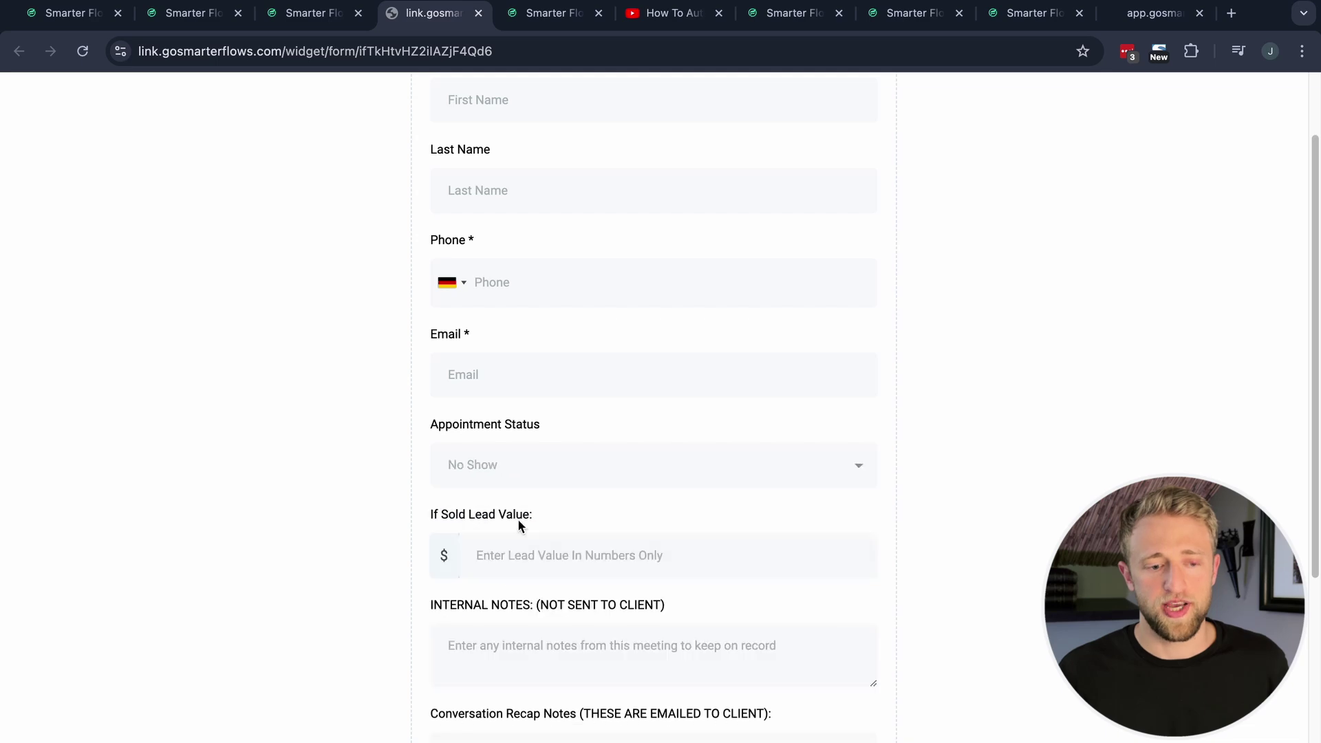
# Step: Pan the Status Update Workflow across all branches and open the Contacted path's System Added Note
pyautogui.click(311, 13)
pyautogui.scroll(-5, 379, 275)
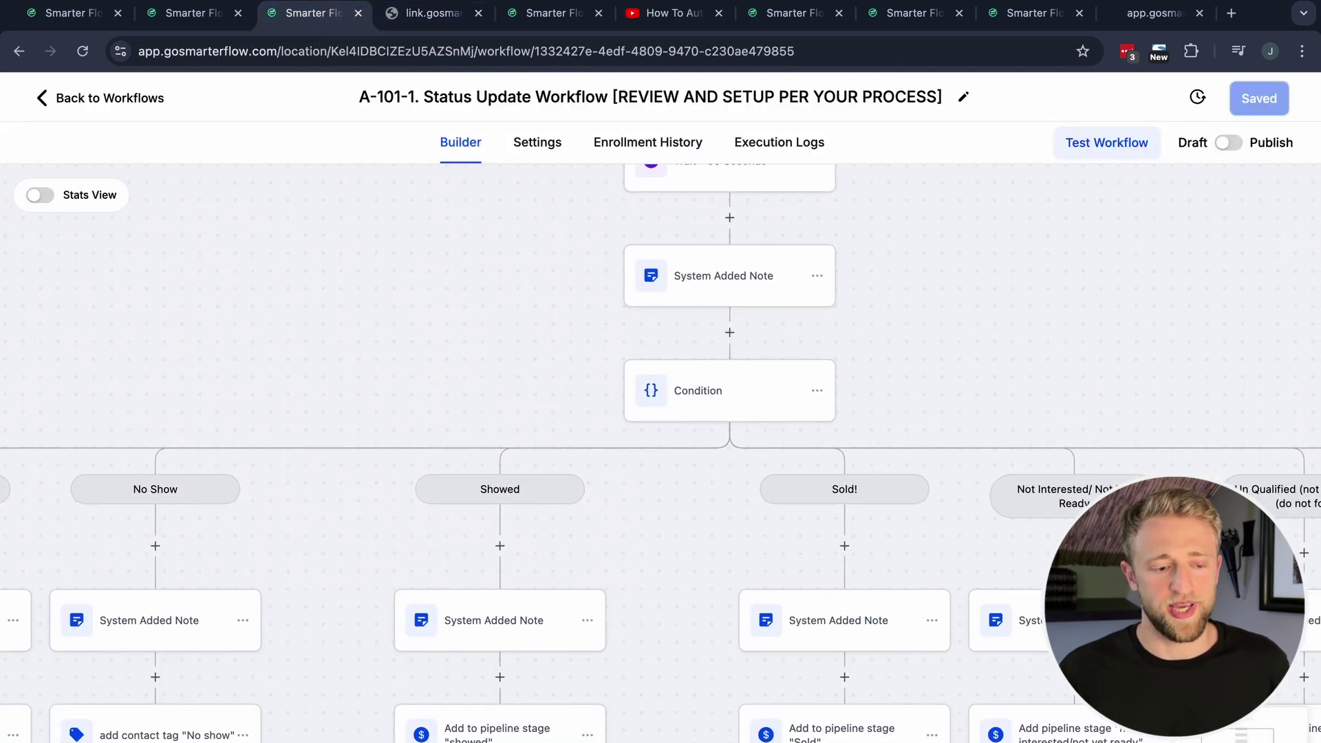
pyautogui.scroll(-5, 478, 463)
pyautogui.moveTo(503, 371); pyautogui.dragTo(468, 249)
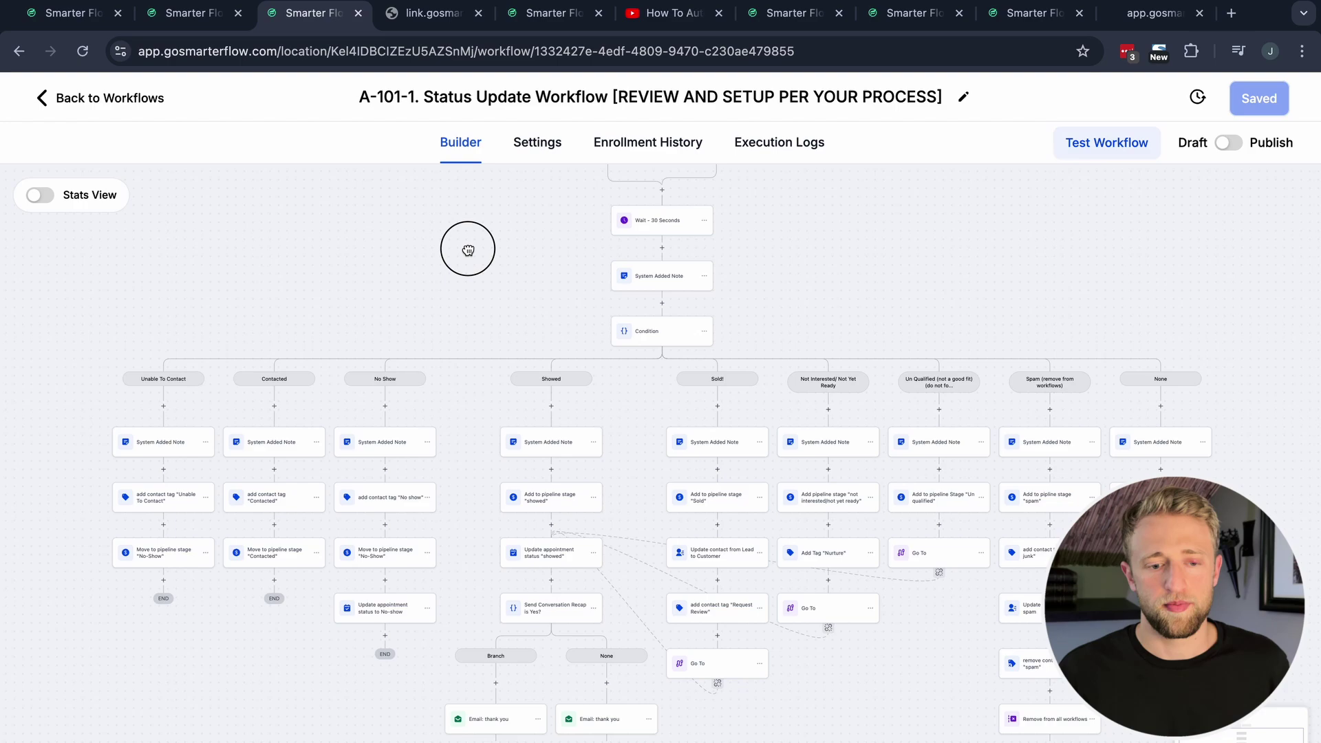
pyautogui.moveTo(472, 431); pyautogui.dragTo(459, 345)
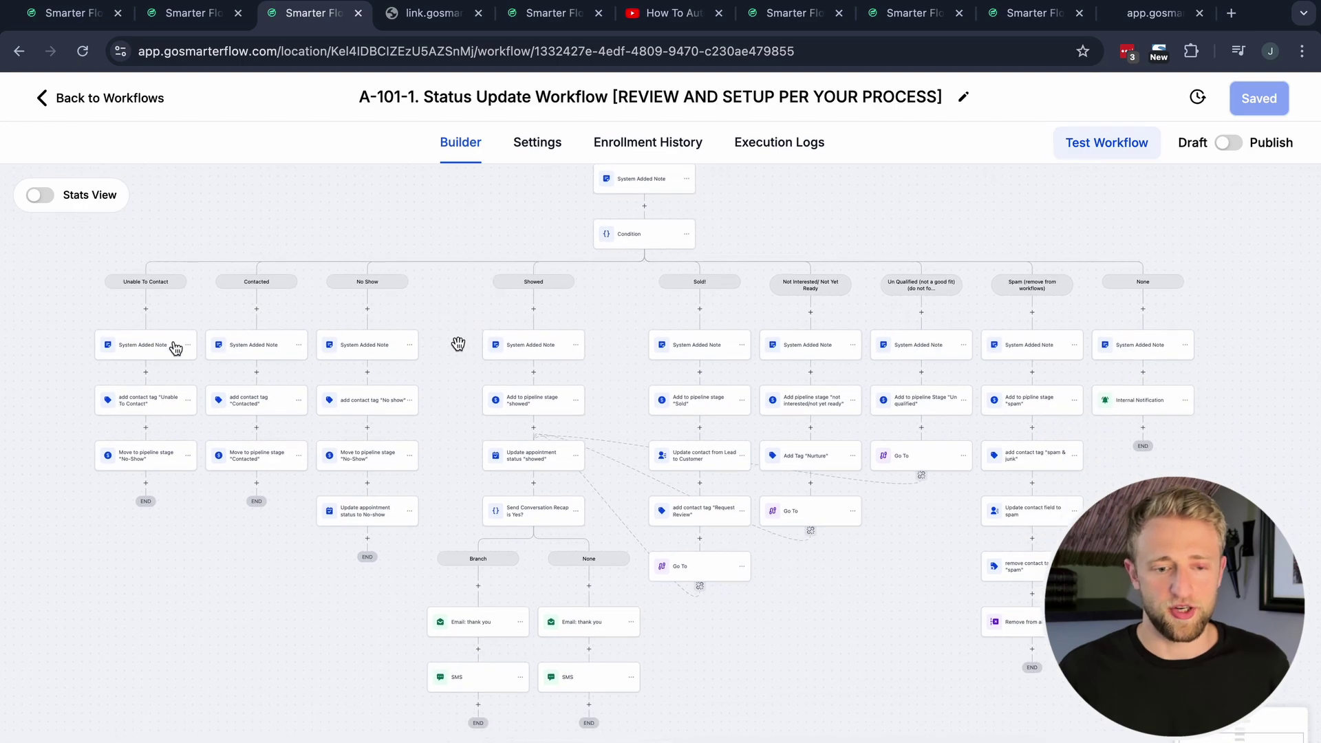
pyautogui.scroll(5, 661, 502)
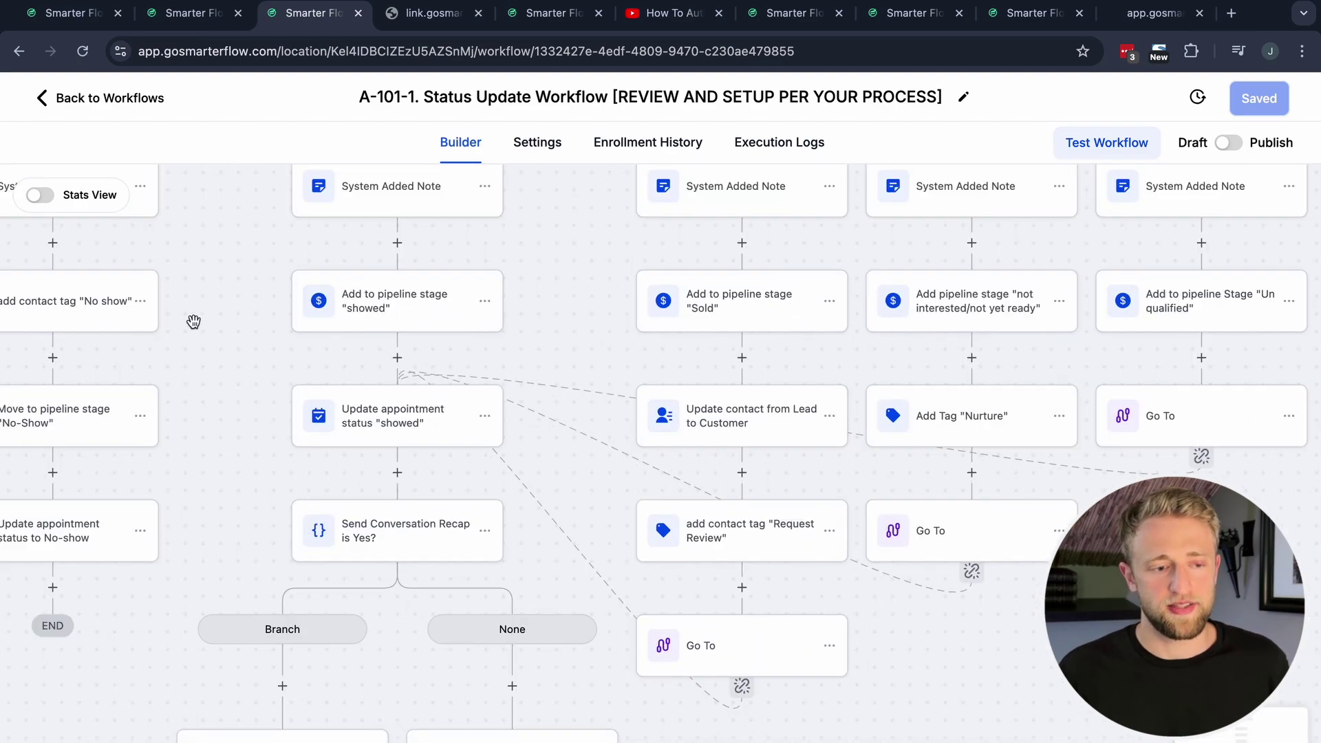
pyautogui.moveTo(194, 322); pyautogui.dragTo(810, 487)
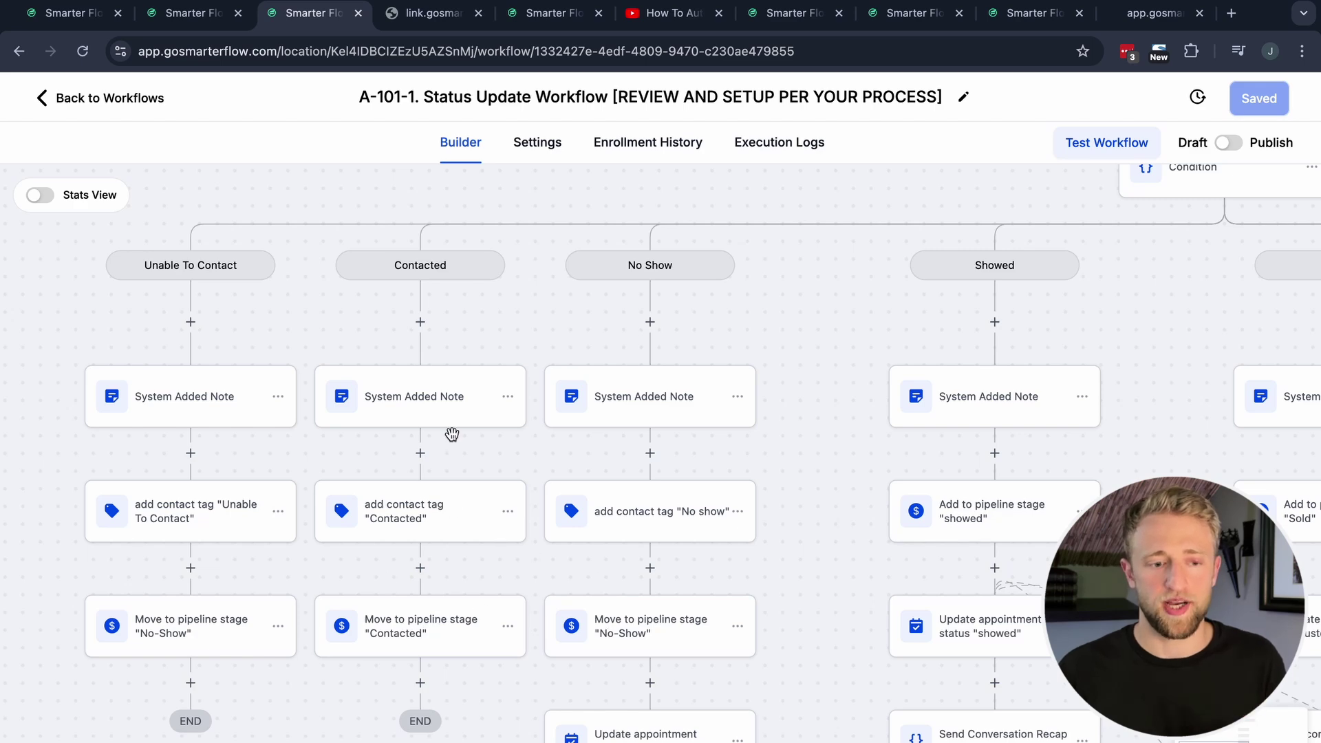
pyautogui.click(448, 413)
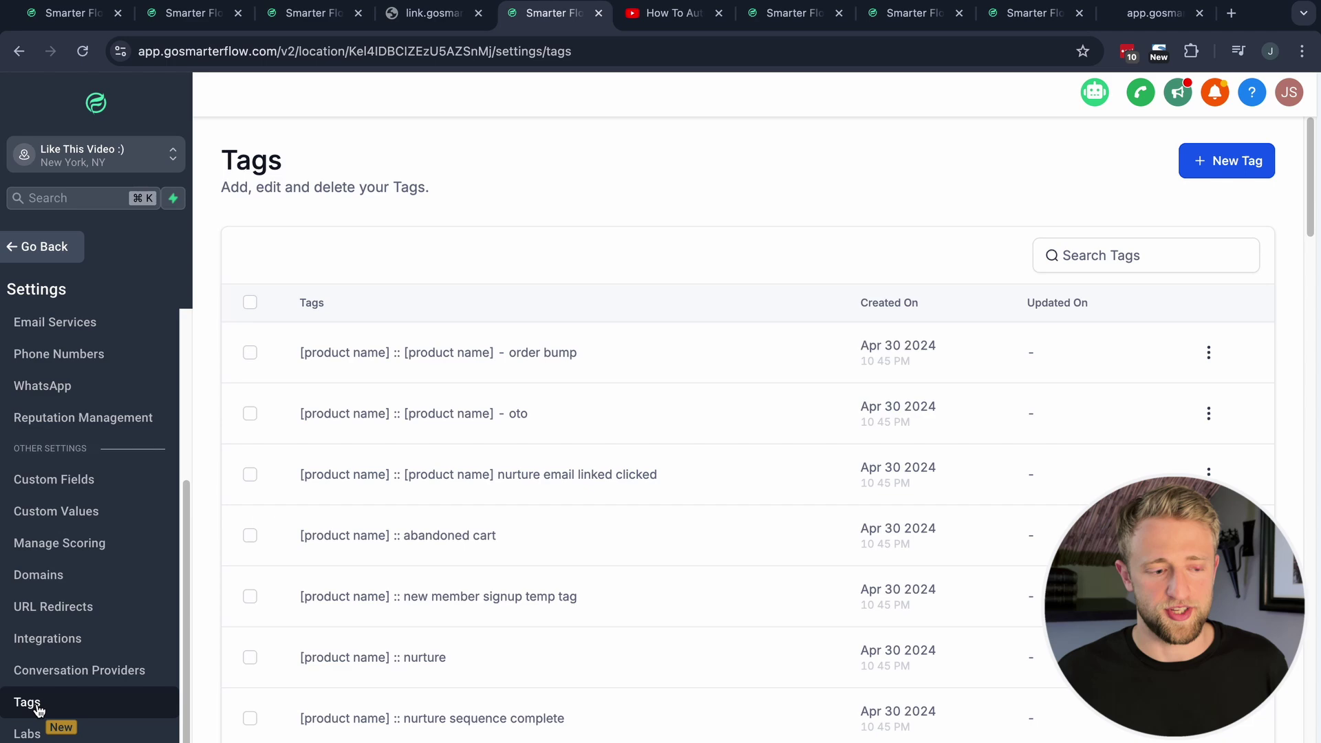
# Step: Scroll the Tags list to its 68 results total and highlight tags like witty, strong and tough
pyautogui.scroll(-10, 502, 433)
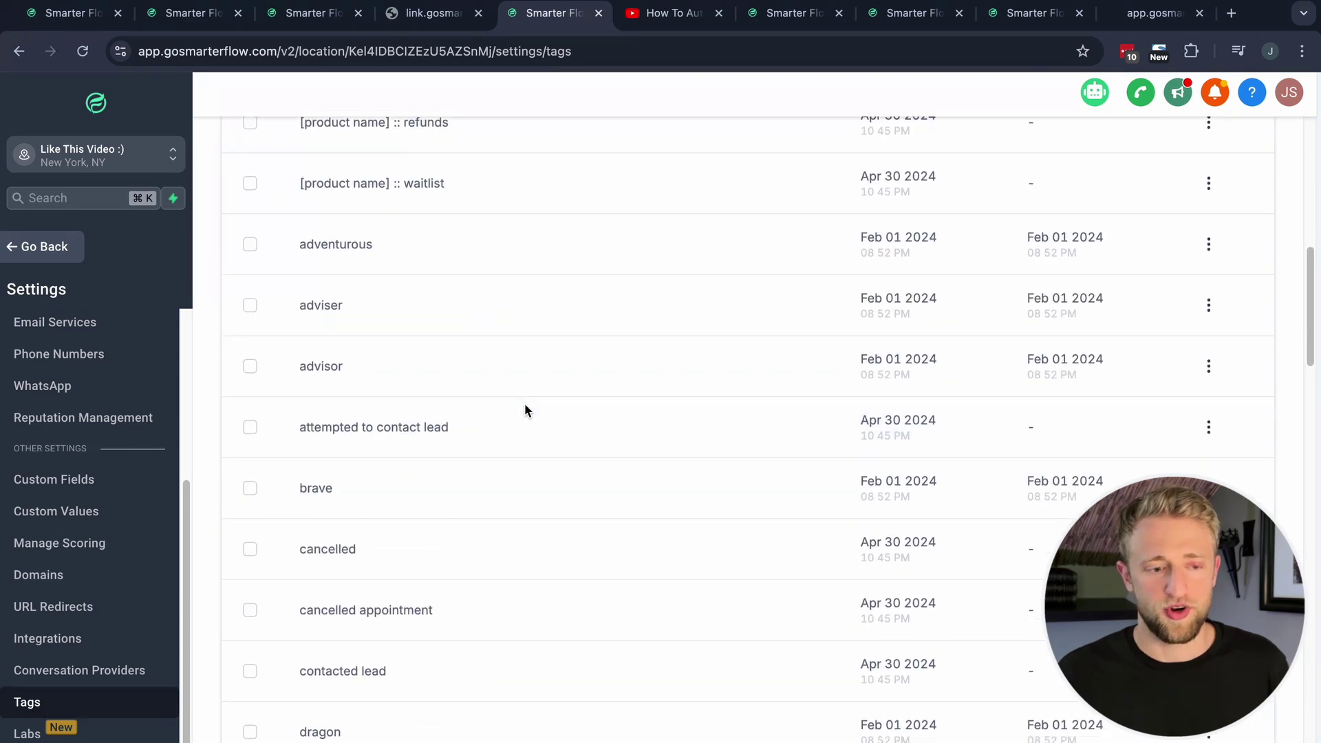
pyautogui.scroll(-8, 524, 411)
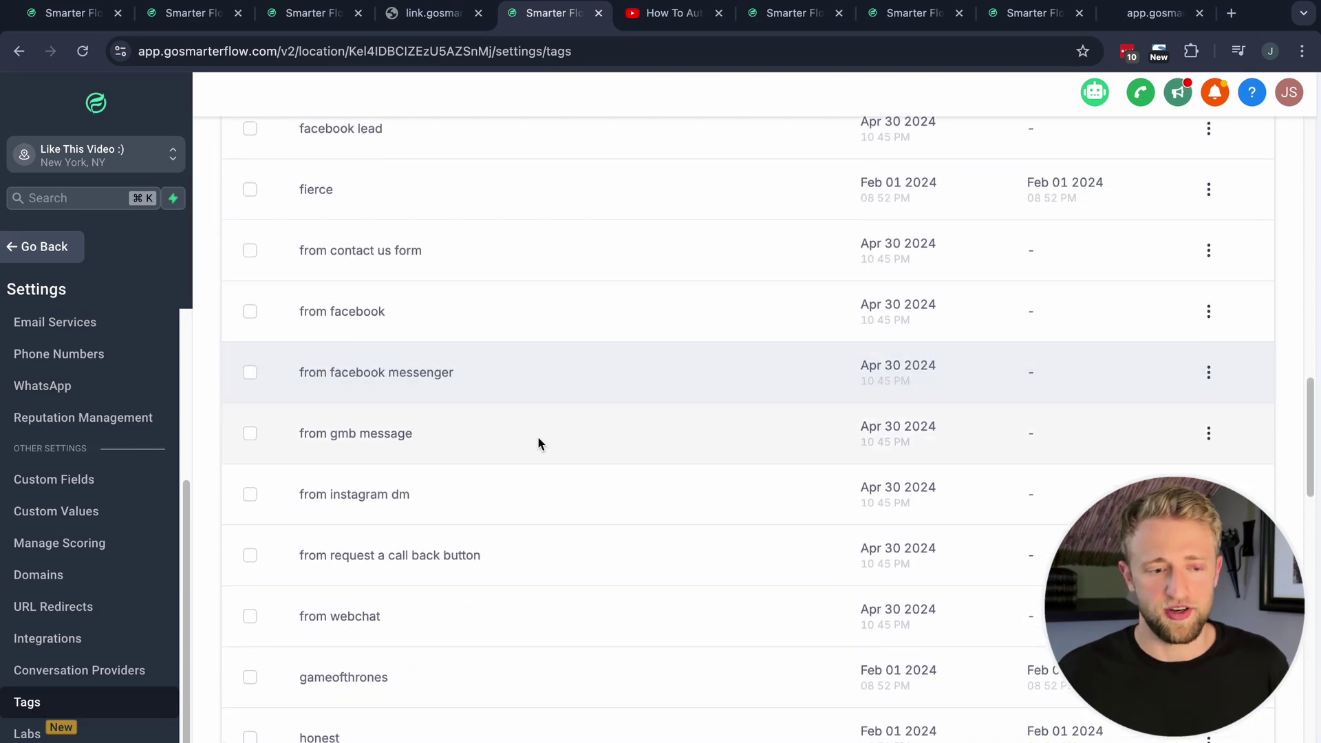
pyautogui.scroll(-20, 543, 461)
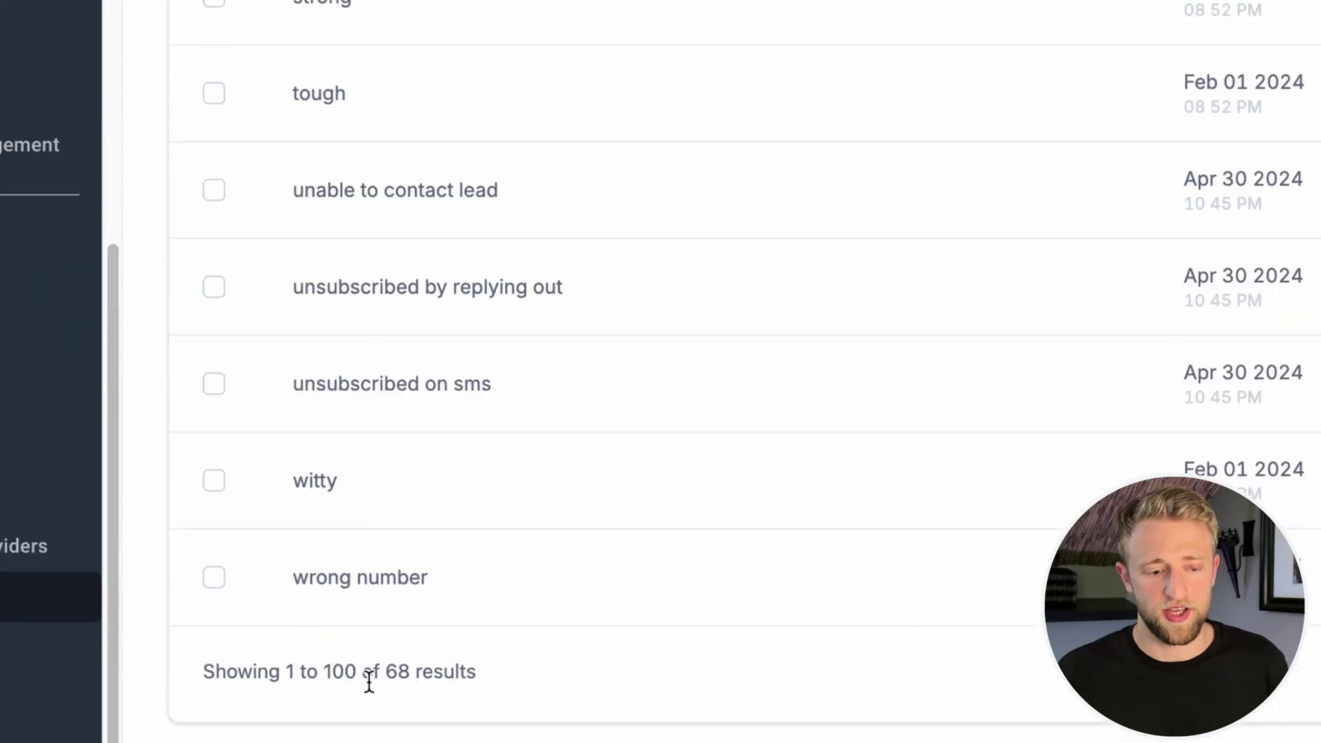
pyautogui.moveTo(391, 677); pyautogui.dragTo(493, 687)
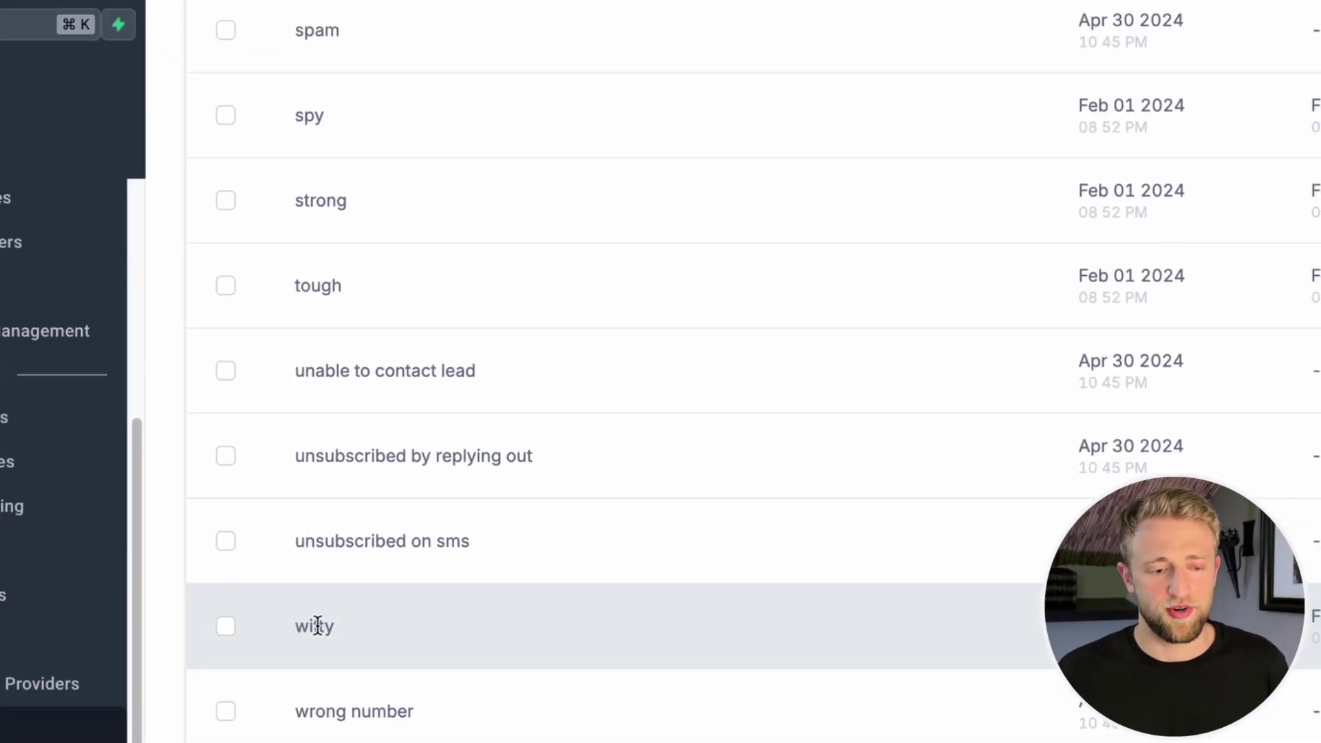
pyautogui.doubleClick(315, 626)
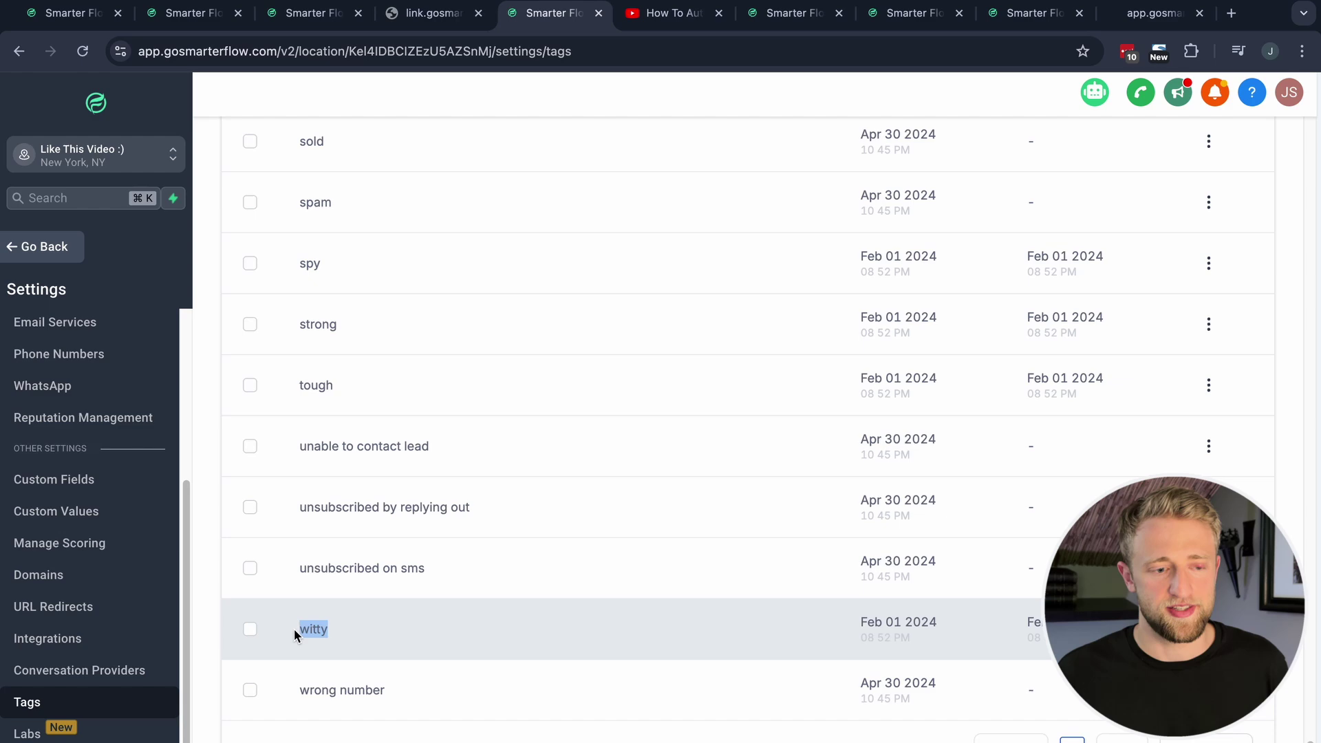
pyautogui.moveTo(380, 300); pyautogui.dragTo(288, 213)
pyautogui.click(331, 322)
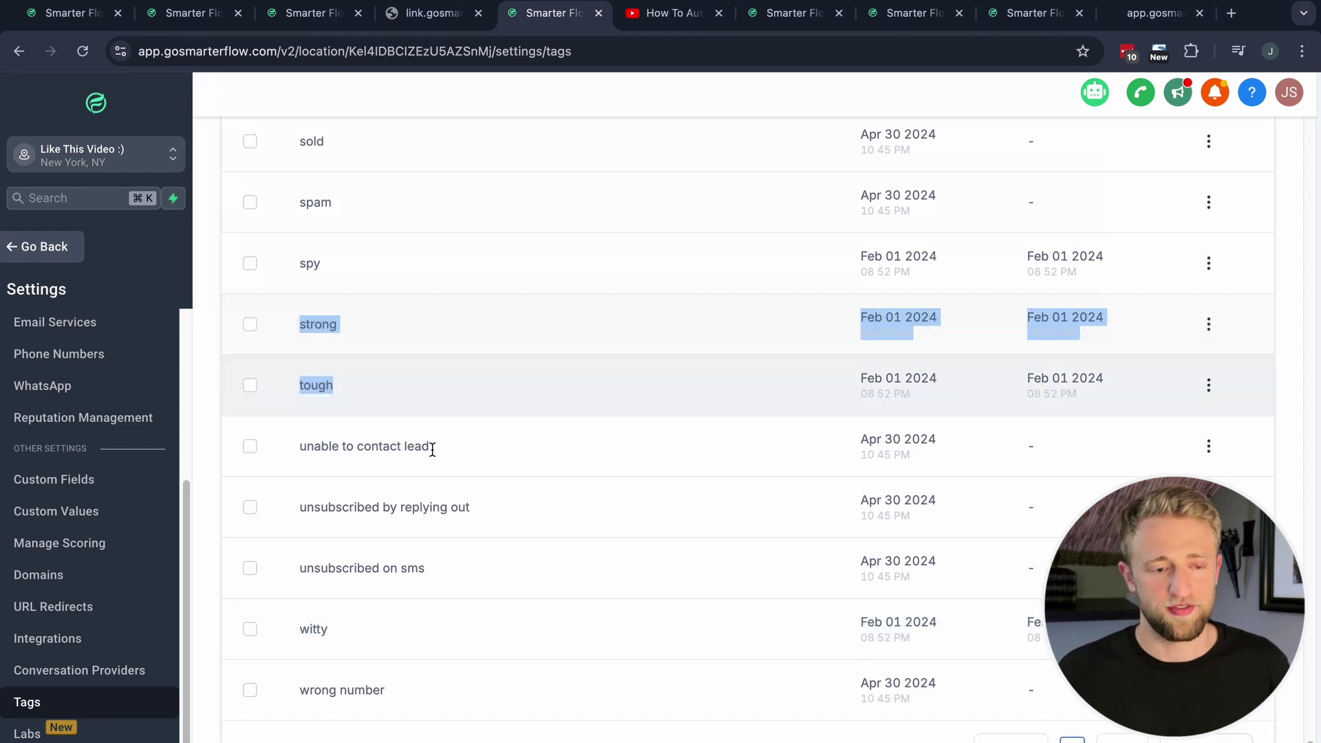
# Step: Rescroll the tag list and switch to the 'How To Automate Your Forms In GoHighLevel - 2024' video
pyautogui.scroll(20, 522, 526)
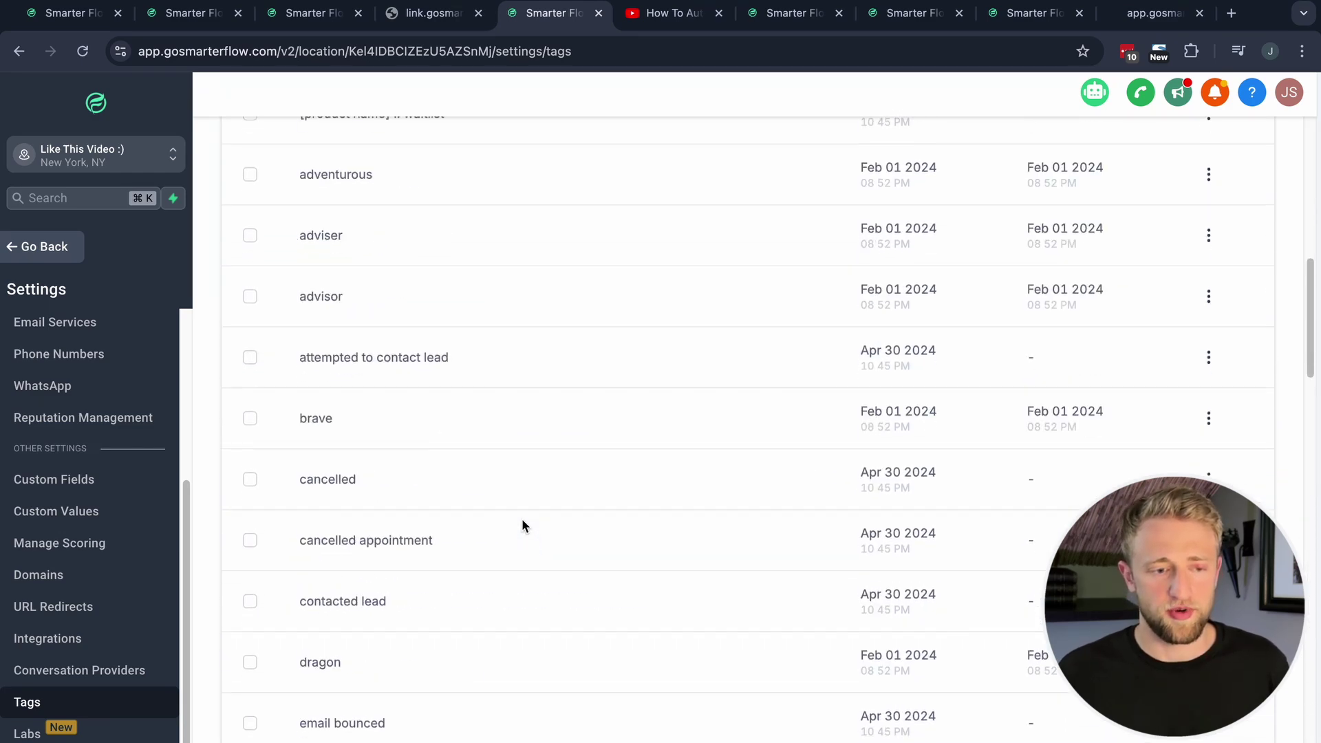
pyautogui.scroll(-3, 521, 520)
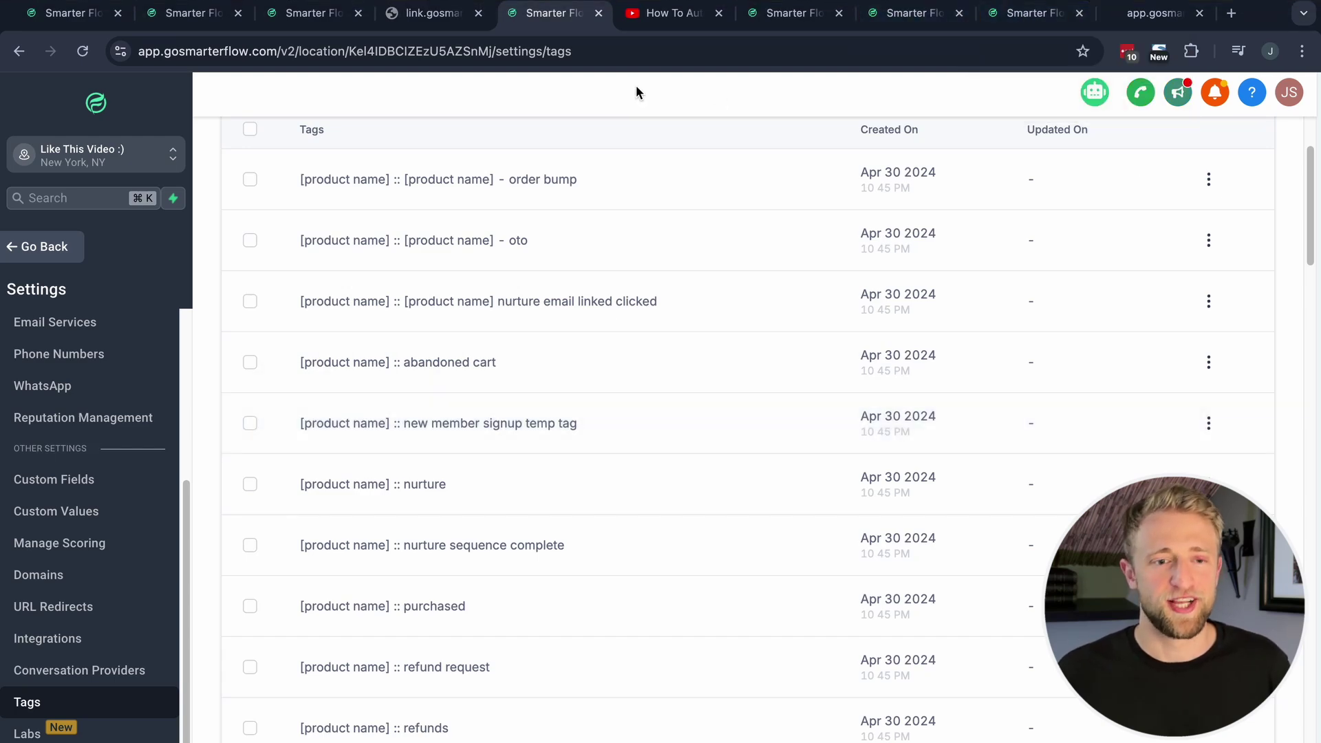
pyautogui.click(657, 20)
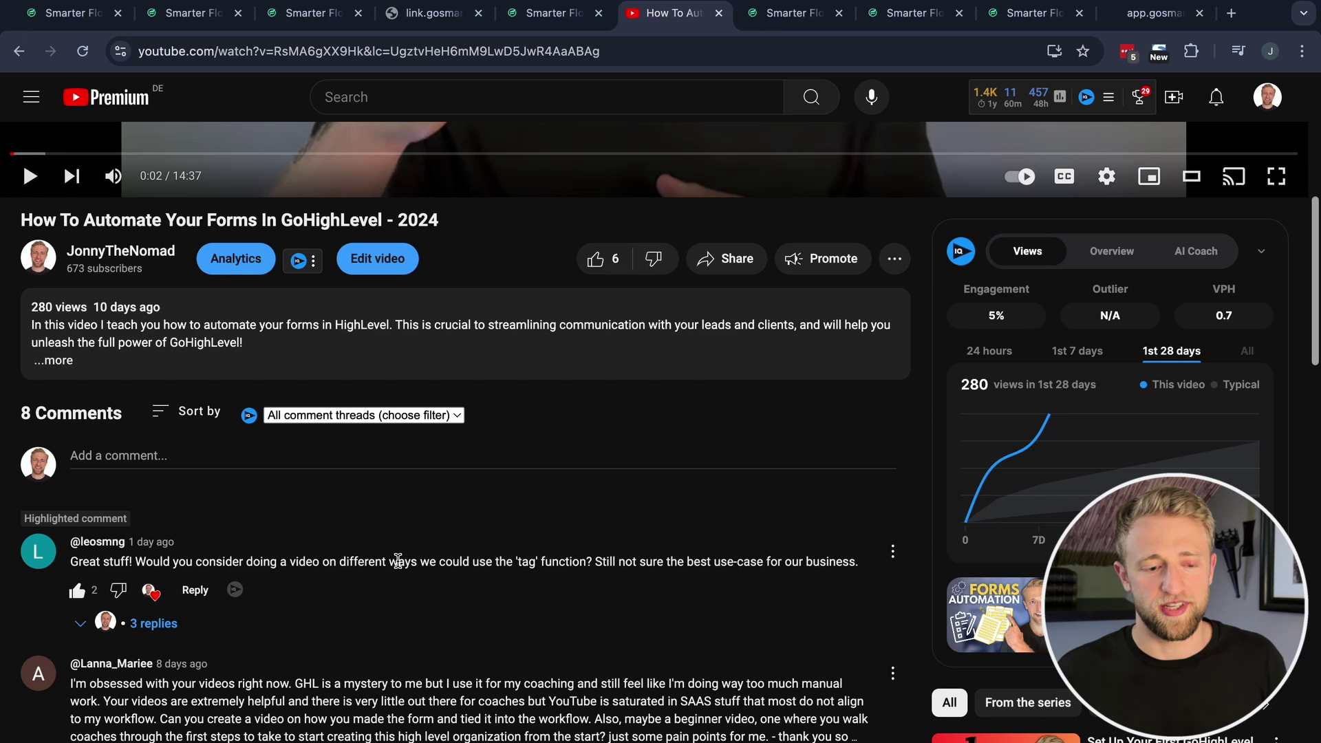
# Step: Highlight the viewer's comment asking how to use tags, then return to the AI Chat Bot workflow list
pyautogui.moveTo(348, 561); pyautogui.dragTo(591, 563)
pyautogui.click(520, 587)
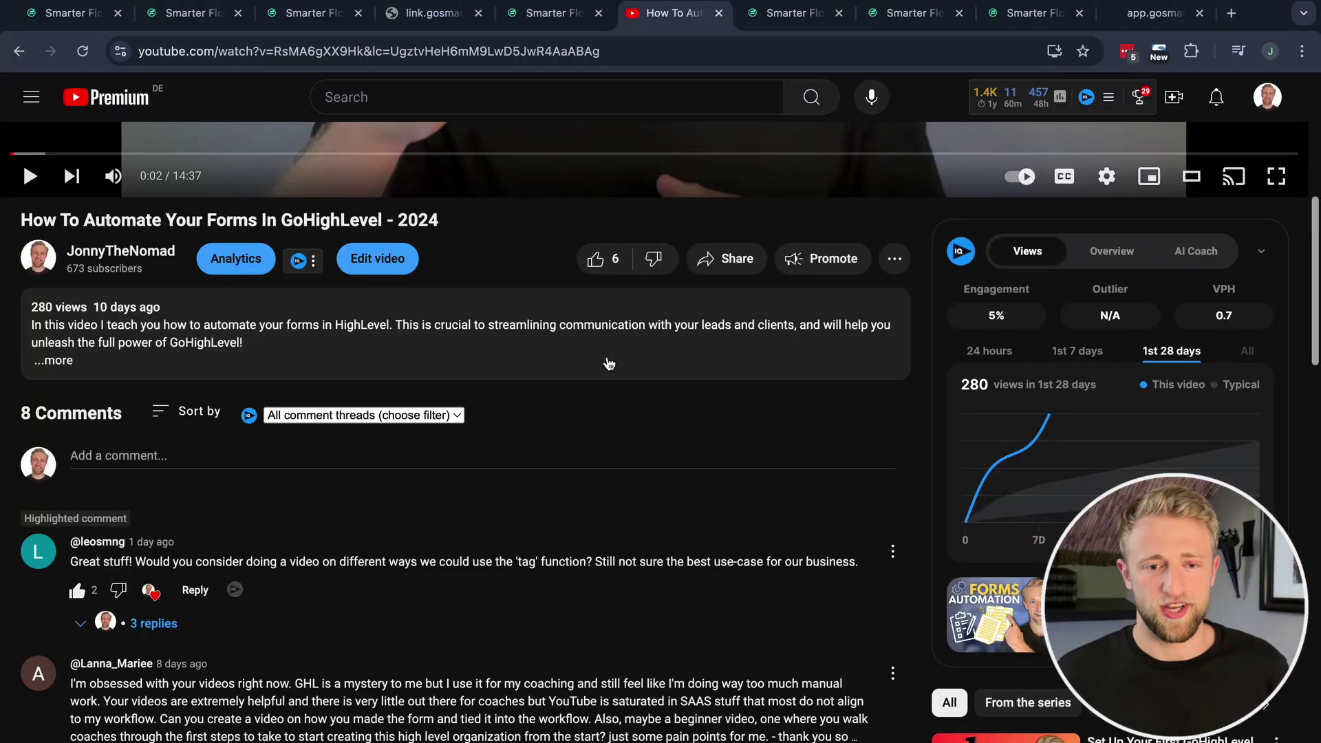
pyautogui.click(779, 19)
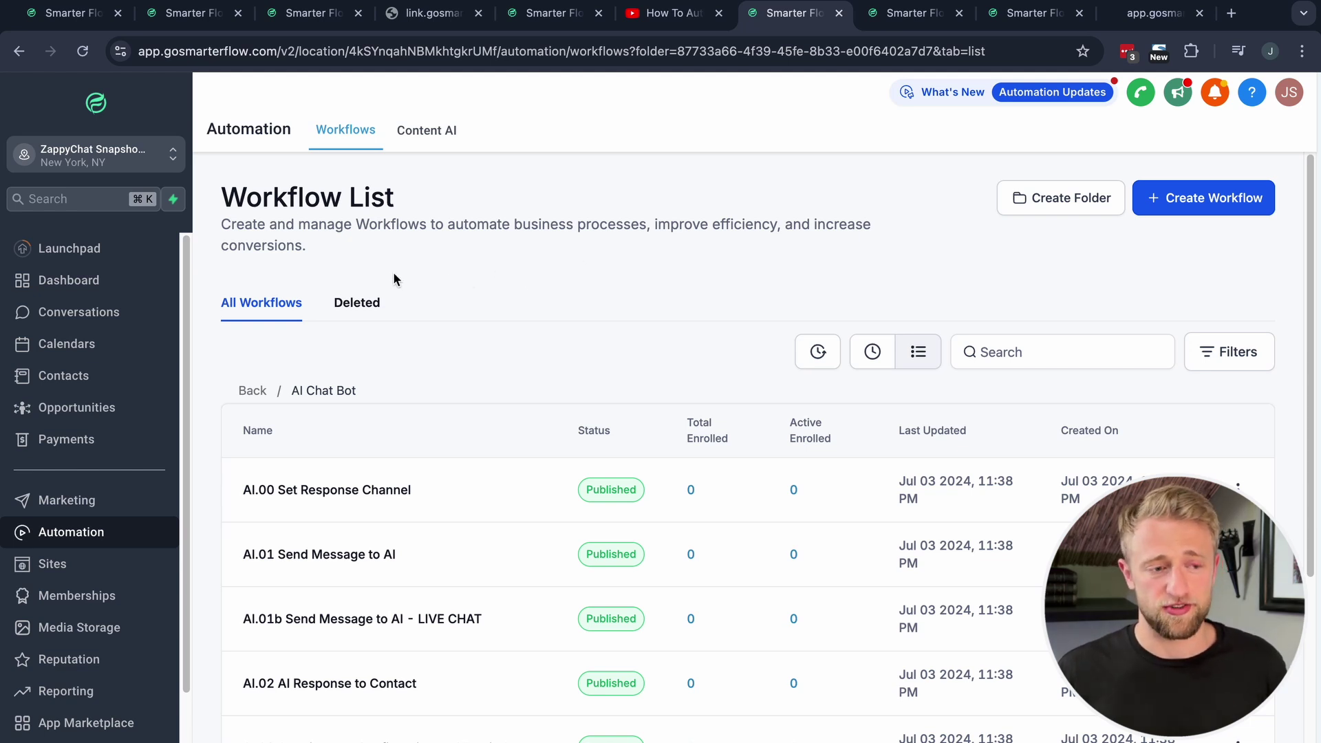
# Step: Open the AI.01 Send Message to AI workflow and pan to its non-booking path steps
pyautogui.scroll(-3, 470, 294)
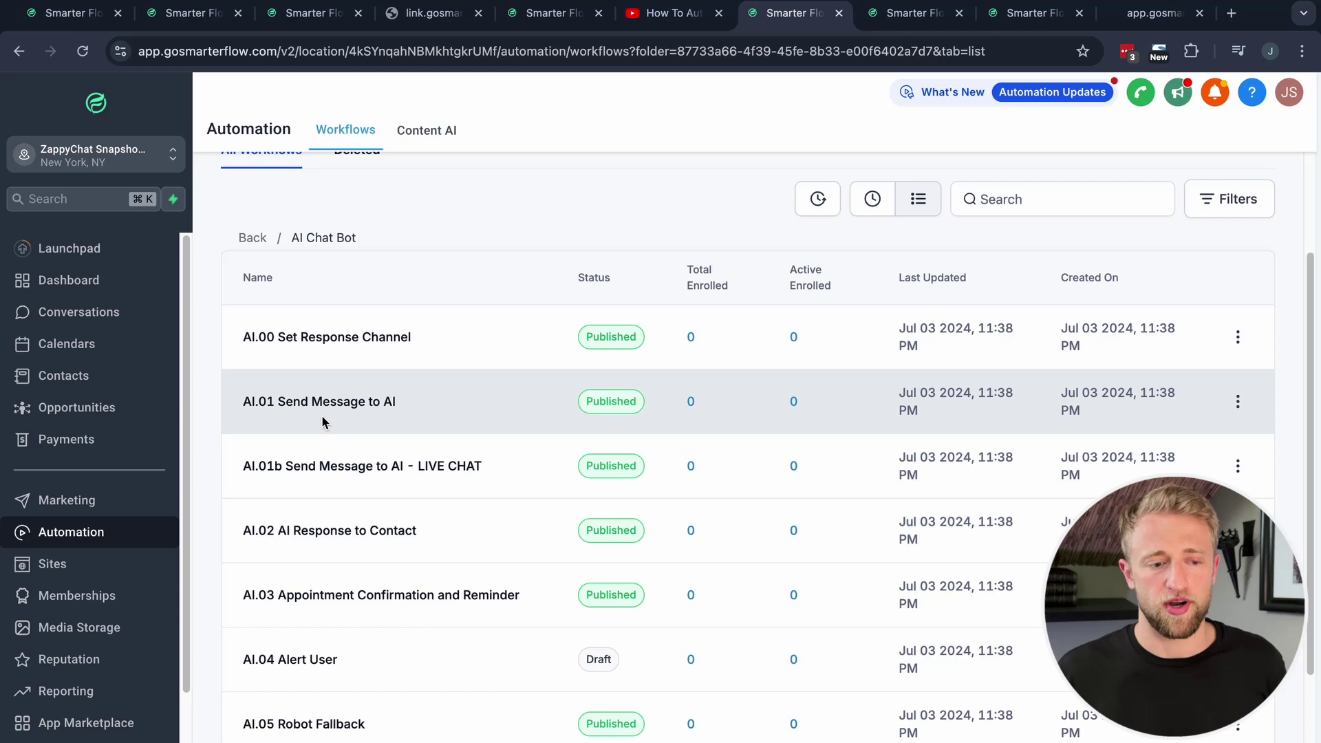
pyautogui.click(324, 408)
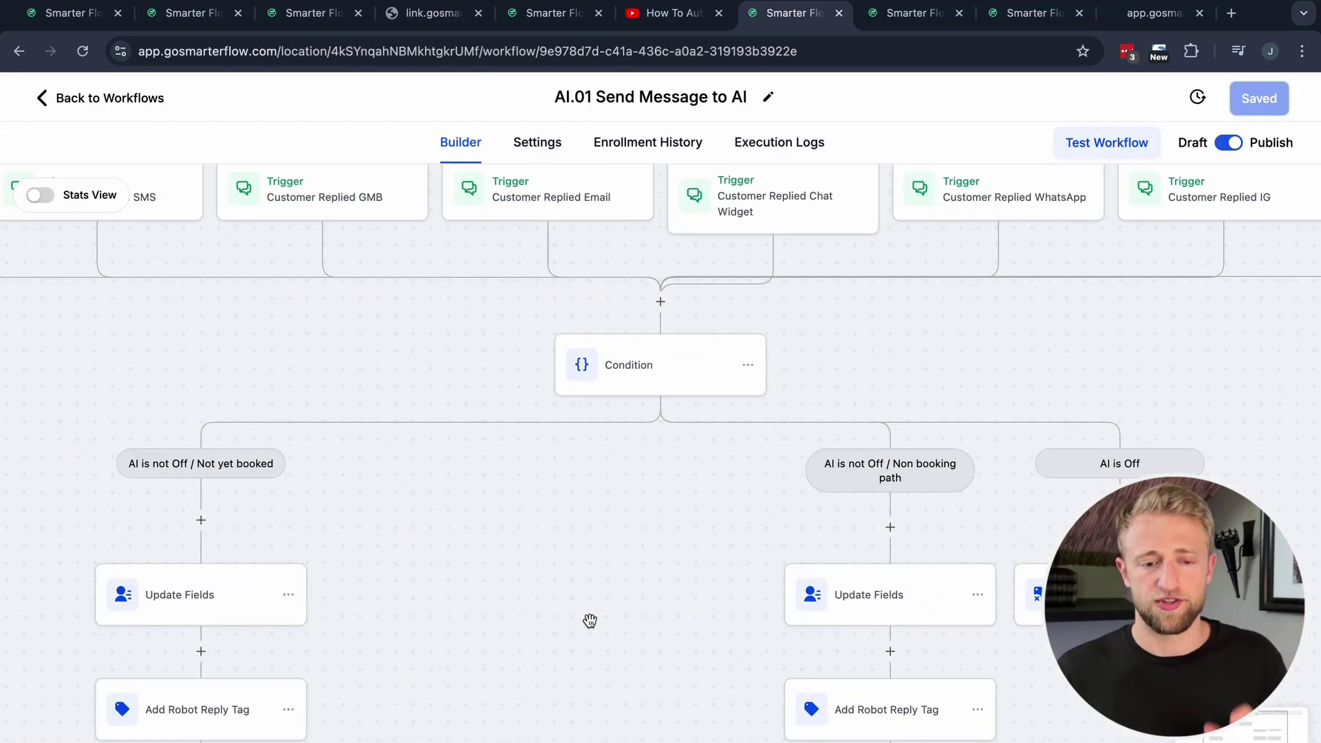
pyautogui.moveTo(590, 621); pyautogui.dragTo(498, 440)
pyautogui.moveTo(557, 560); pyautogui.dragTo(481, 472)
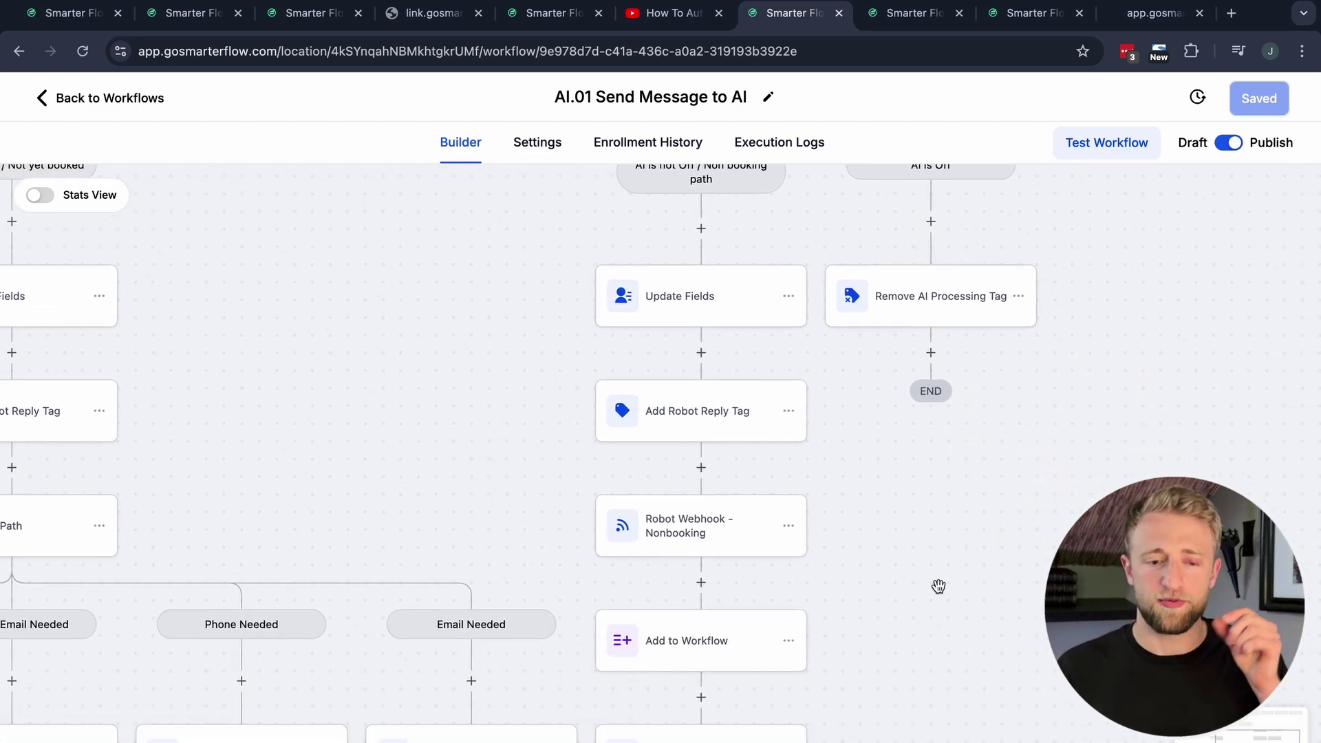
pyautogui.scroll(3, 908, 509)
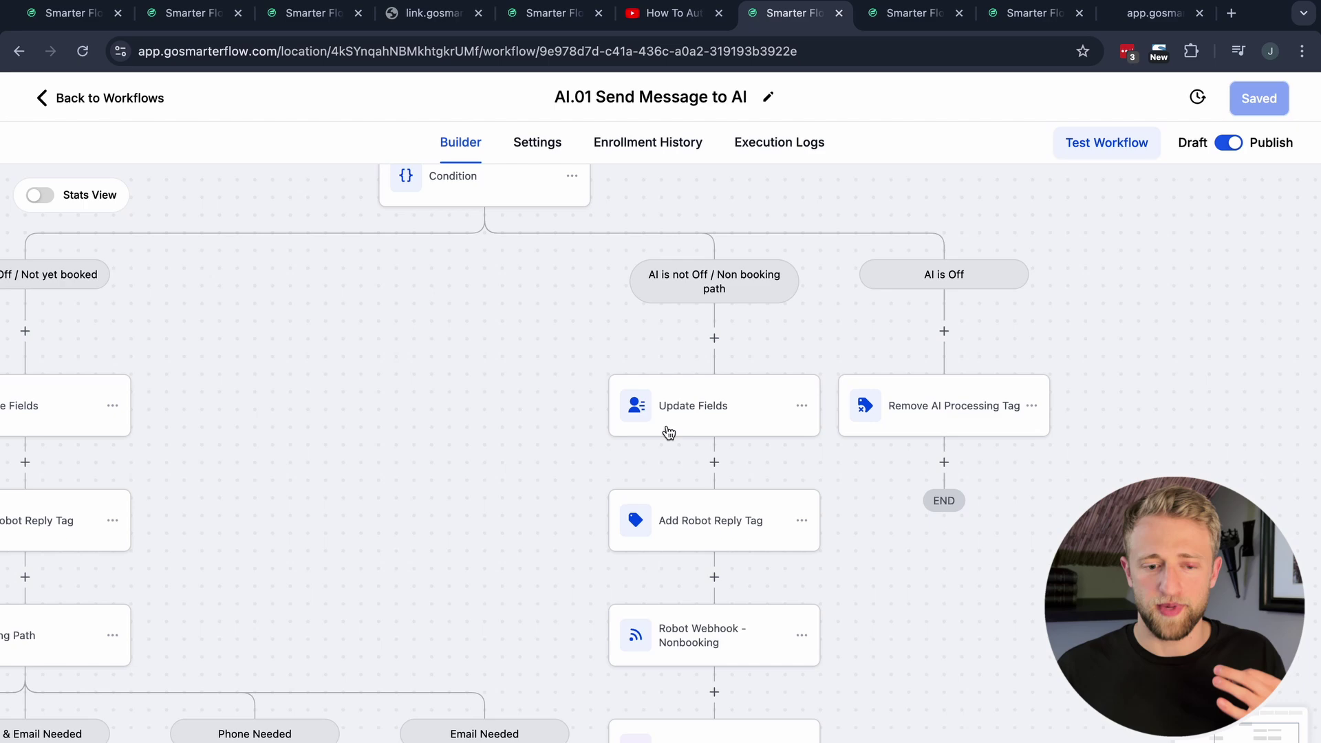
pyautogui.moveTo(849, 571); pyautogui.dragTo(862, 630)
pyautogui.scroll(-2, 357, 454)
pyautogui.hscroll(-3, 356, 454)
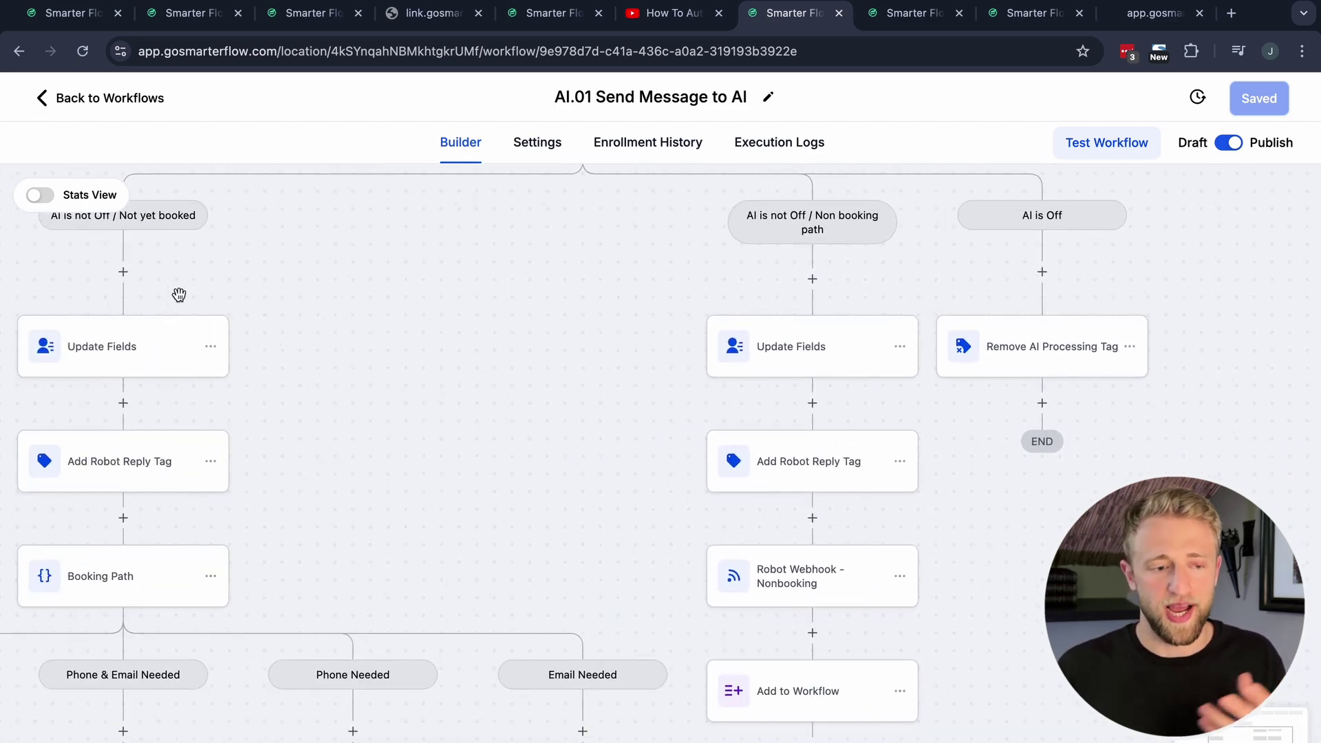
pyautogui.moveTo(518, 389); pyautogui.dragTo(378, 436)
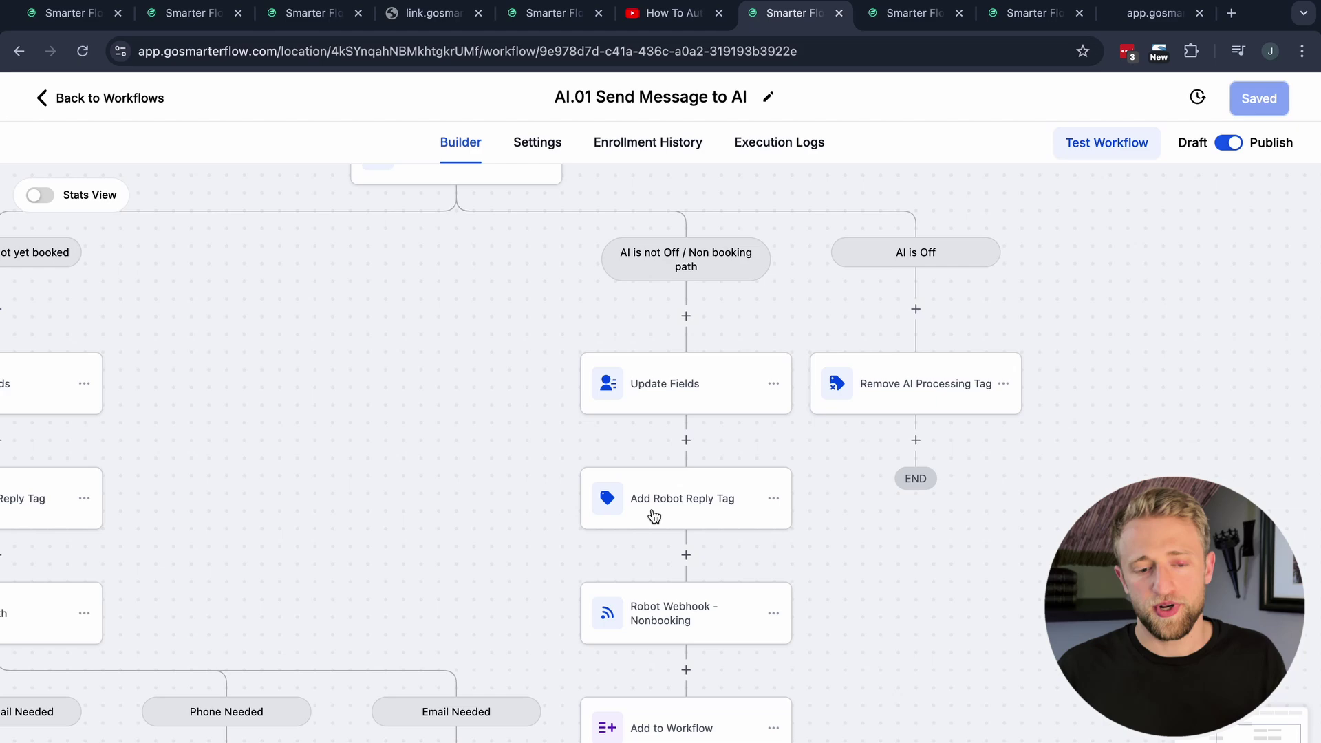
# Step: Inspect the Add Robot Reply Tag step, then the Remove ai processing Tag step's Tags field
pyautogui.click(659, 513)
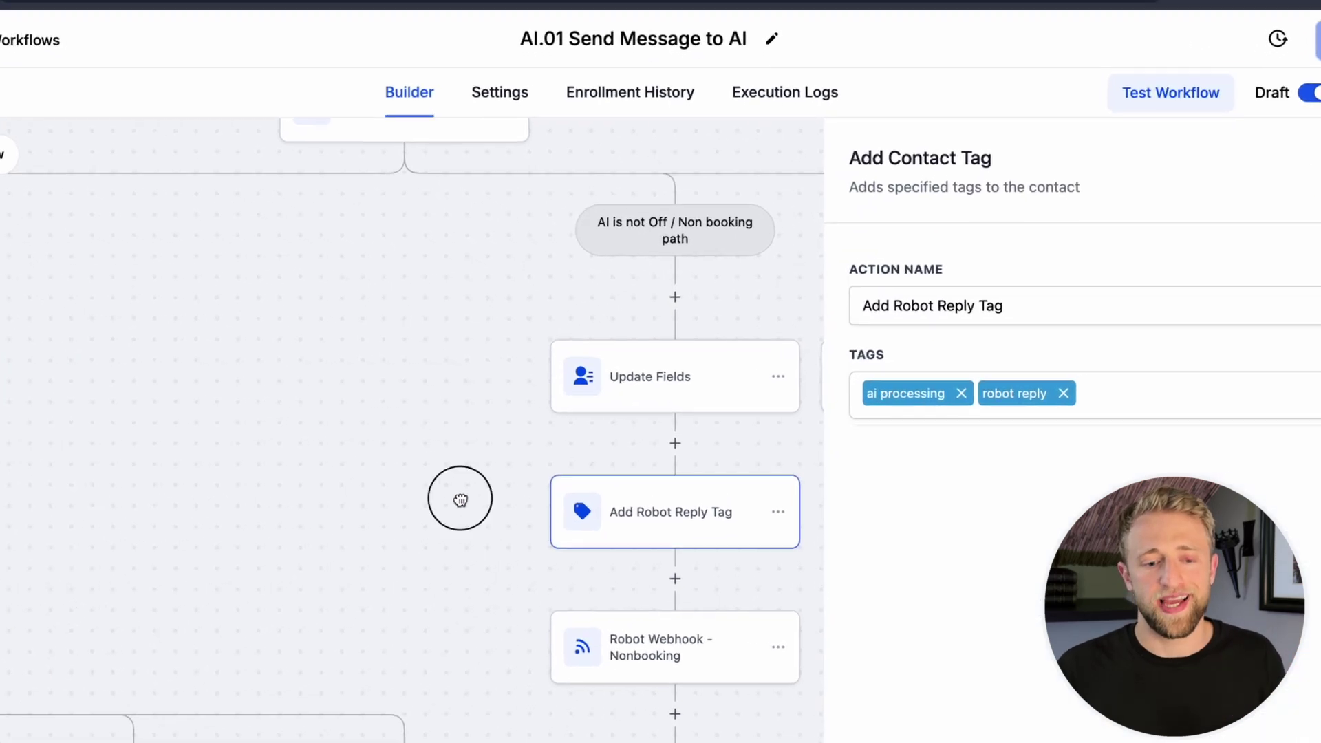
pyautogui.moveTo(505, 488); pyautogui.dragTo(353, 323)
pyautogui.scroll(-5, 670, 446)
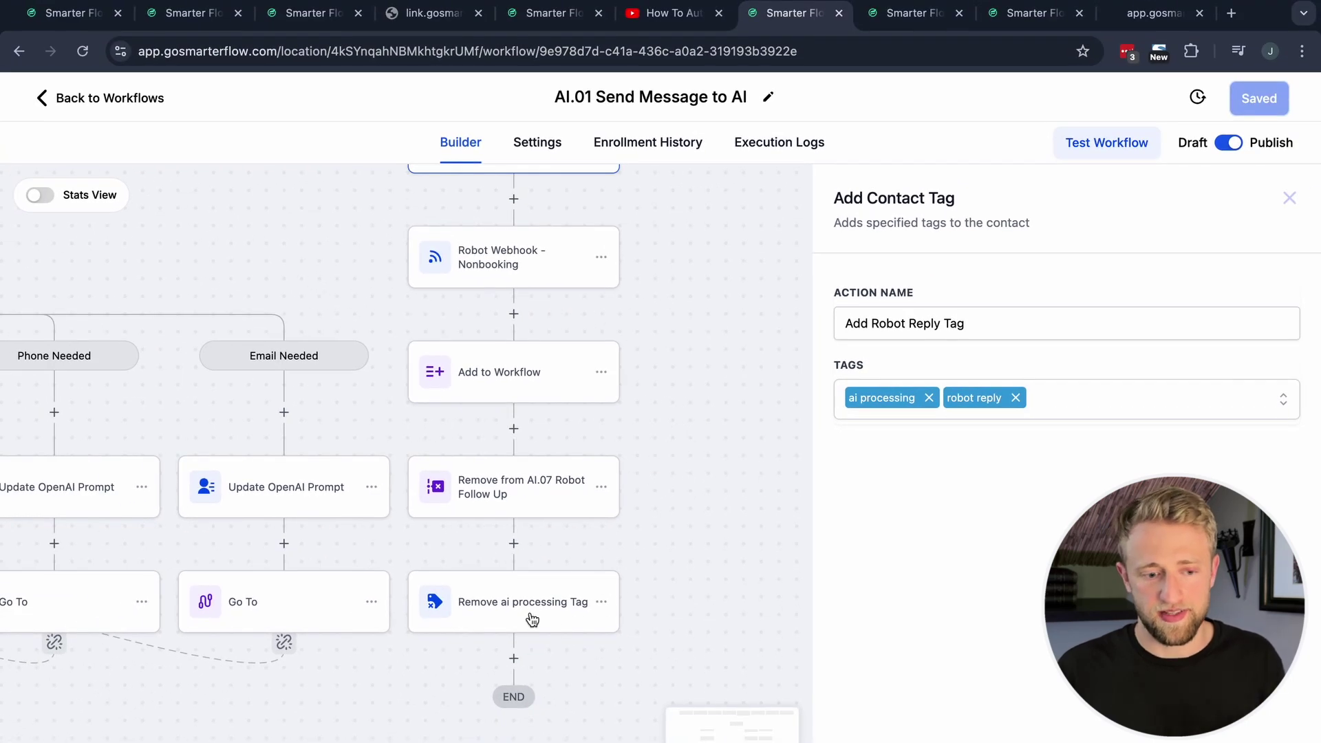
pyautogui.click(513, 608)
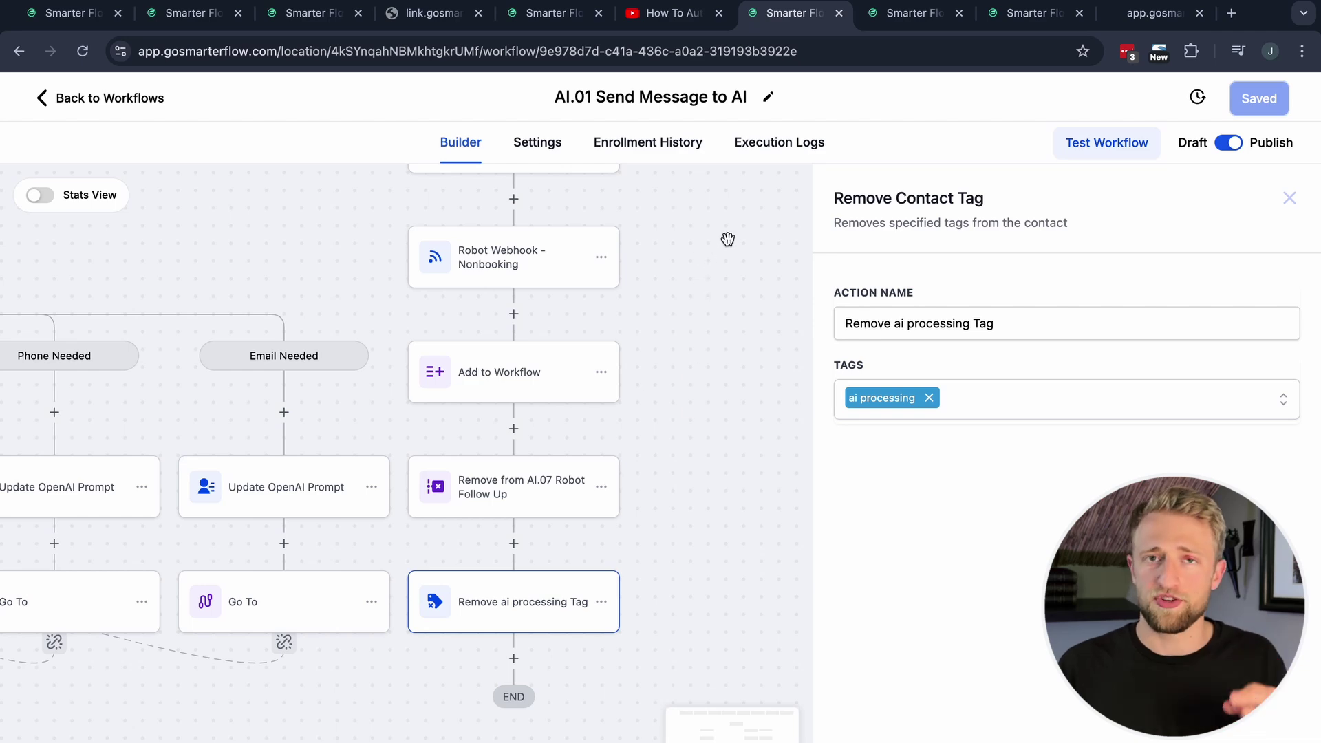
# Step: Pan to the AI is Off branch and close the step settings panel
pyautogui.moveTo(728, 239); pyautogui.dragTo(699, 365)
pyautogui.moveTo(720, 307); pyautogui.dragTo(737, 381)
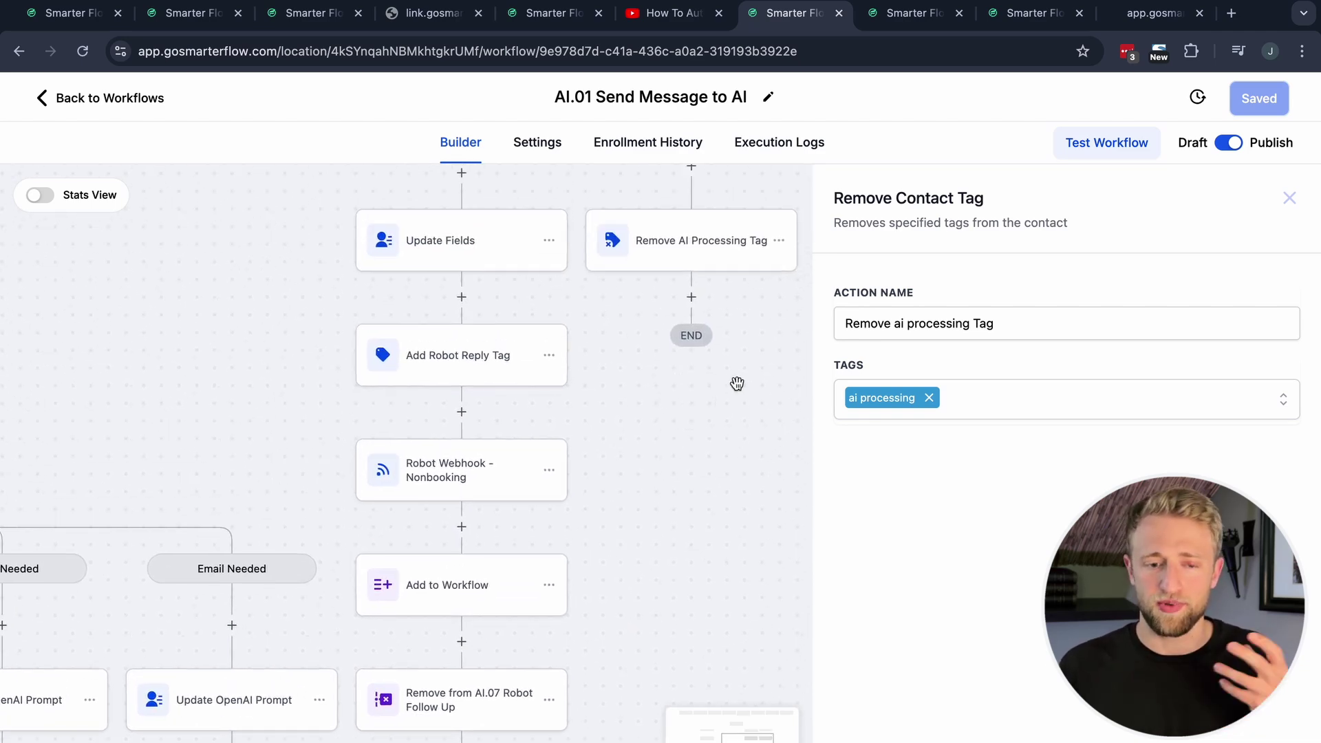
pyautogui.moveTo(759, 320); pyautogui.dragTo(752, 359)
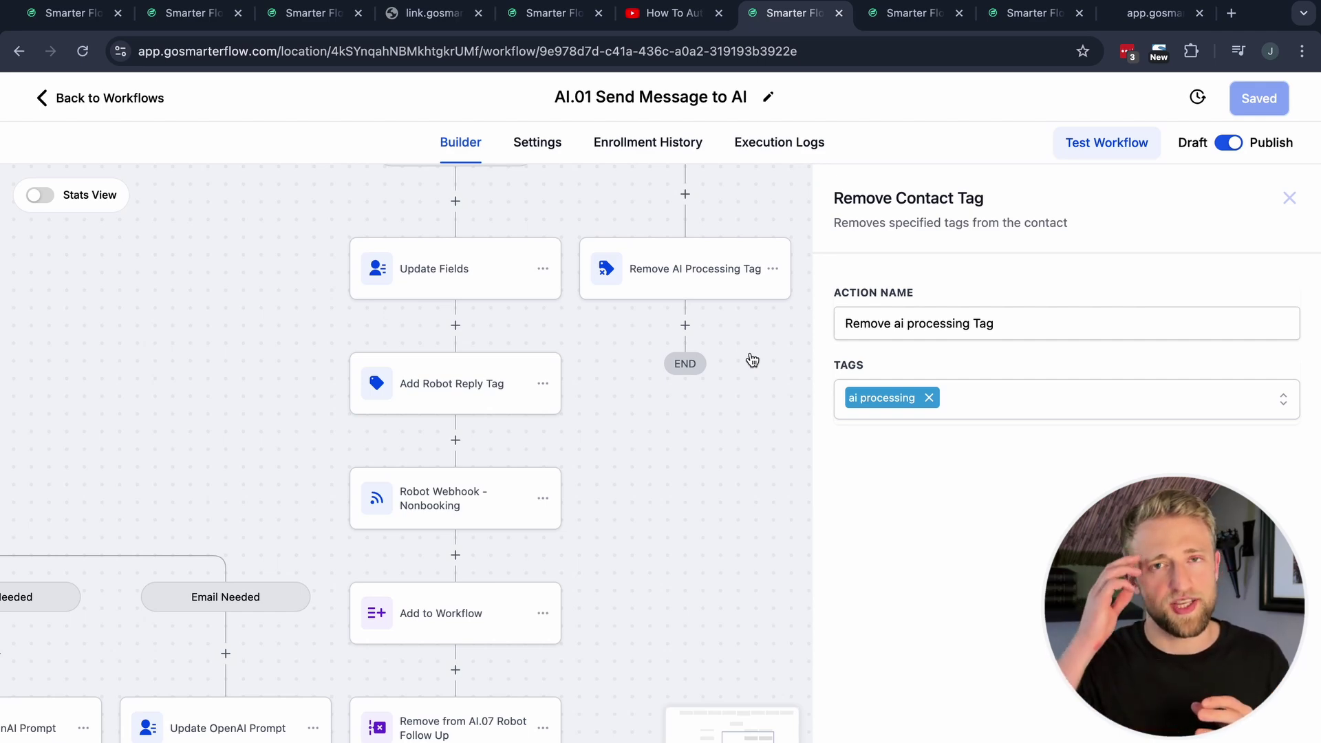
pyautogui.scroll(3, 709, 426)
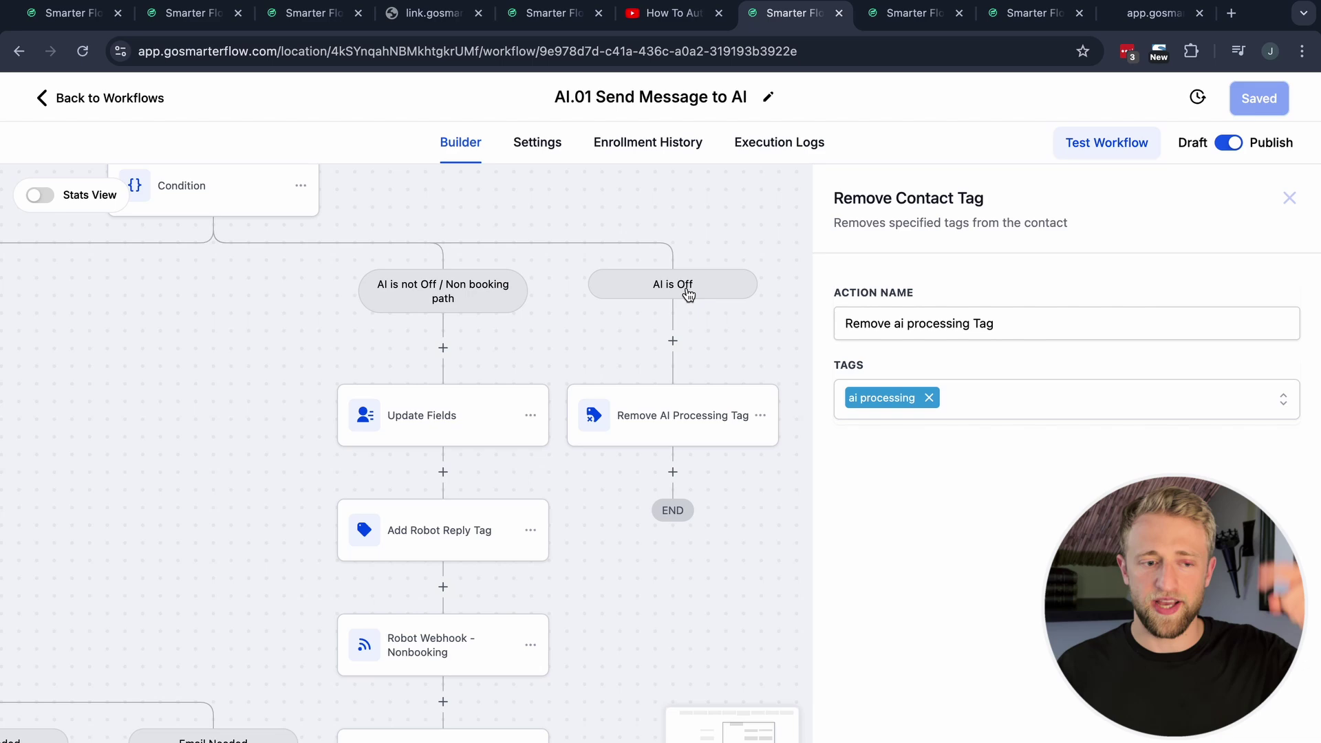
pyautogui.scroll(-3, 405, 494)
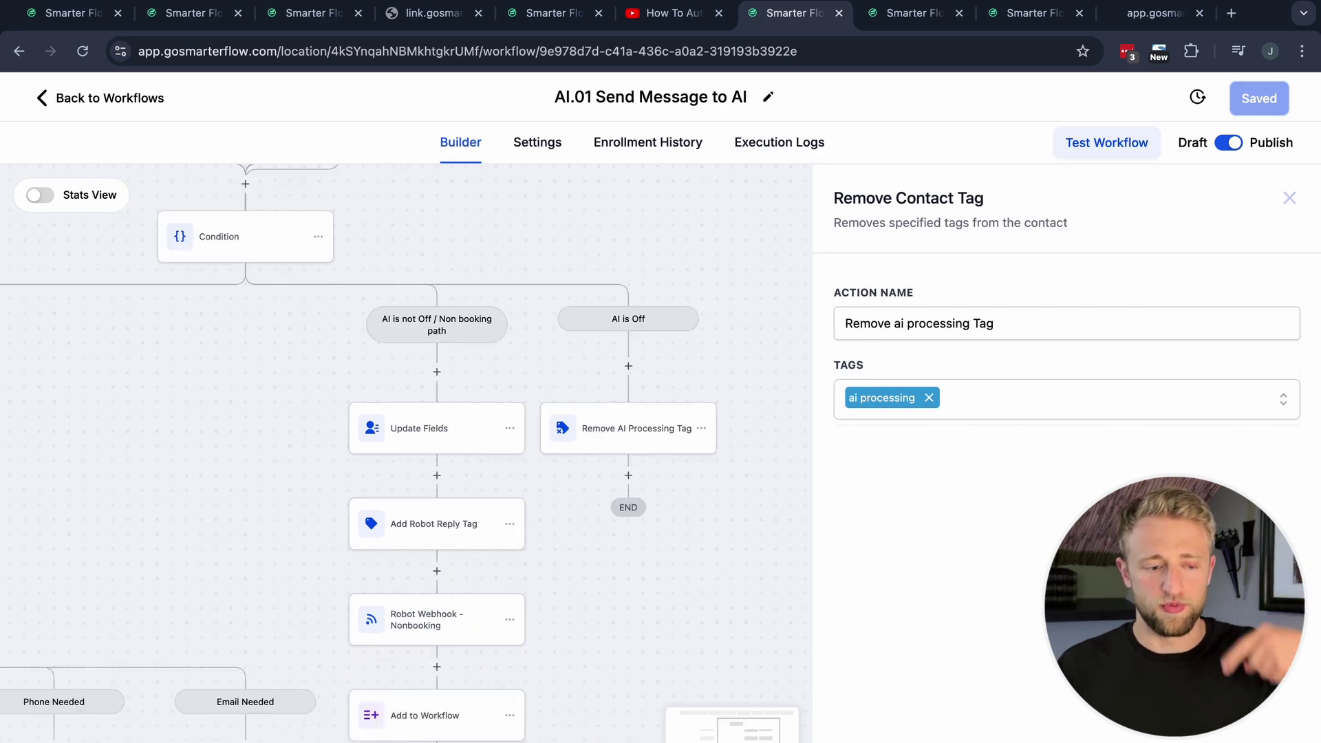
pyautogui.click(250, 463)
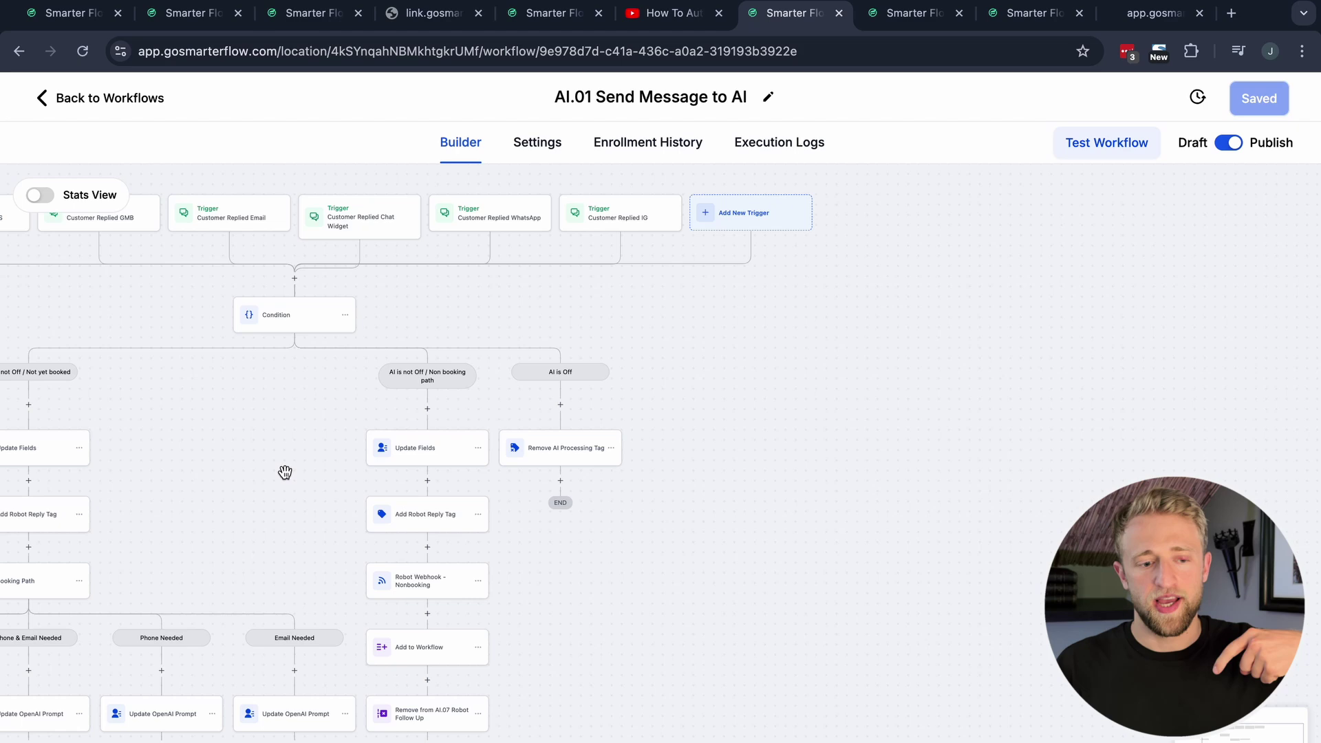
# Step: Pan over the Go To steps up to the Email, Chat Widget, WhatsApp and IG reply triggers
pyautogui.moveTo(285, 472); pyautogui.dragTo(307, 333)
pyautogui.moveTo(577, 465); pyautogui.dragTo(568, 509)
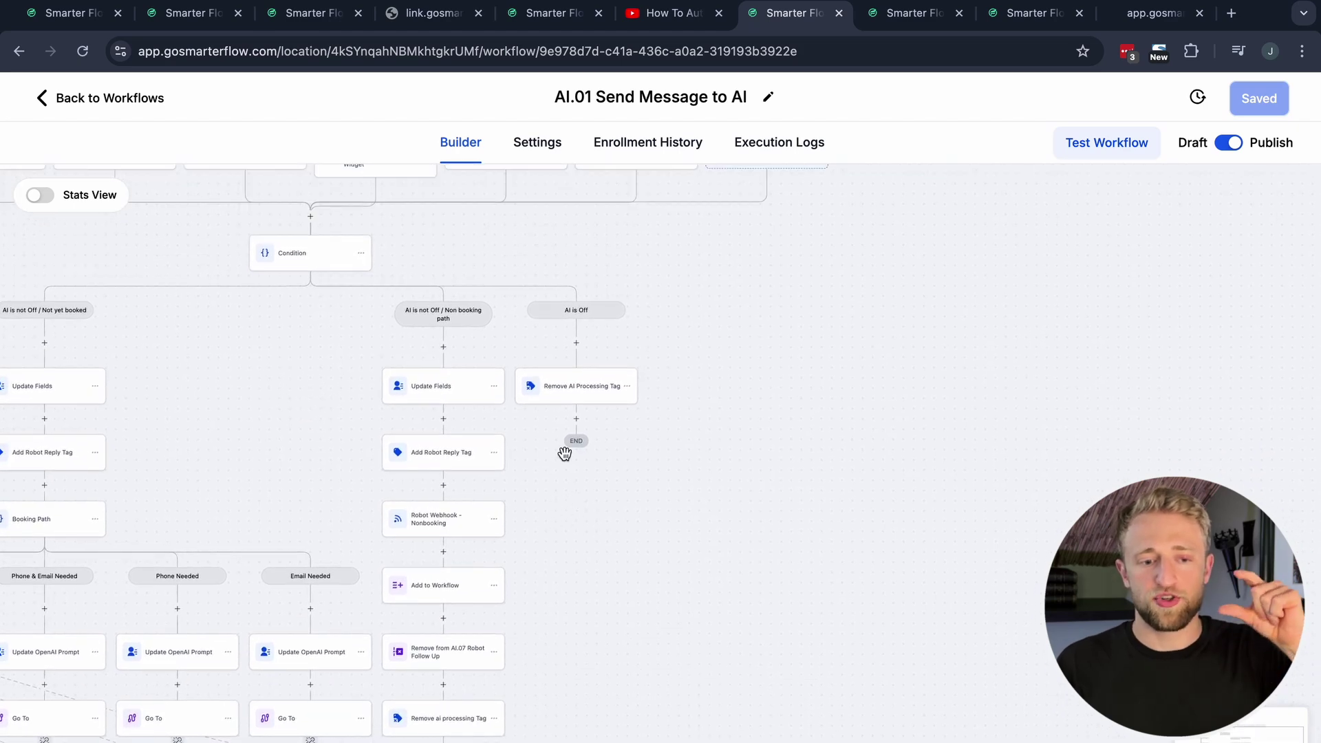
pyautogui.moveTo(734, 301); pyautogui.dragTo(716, 466)
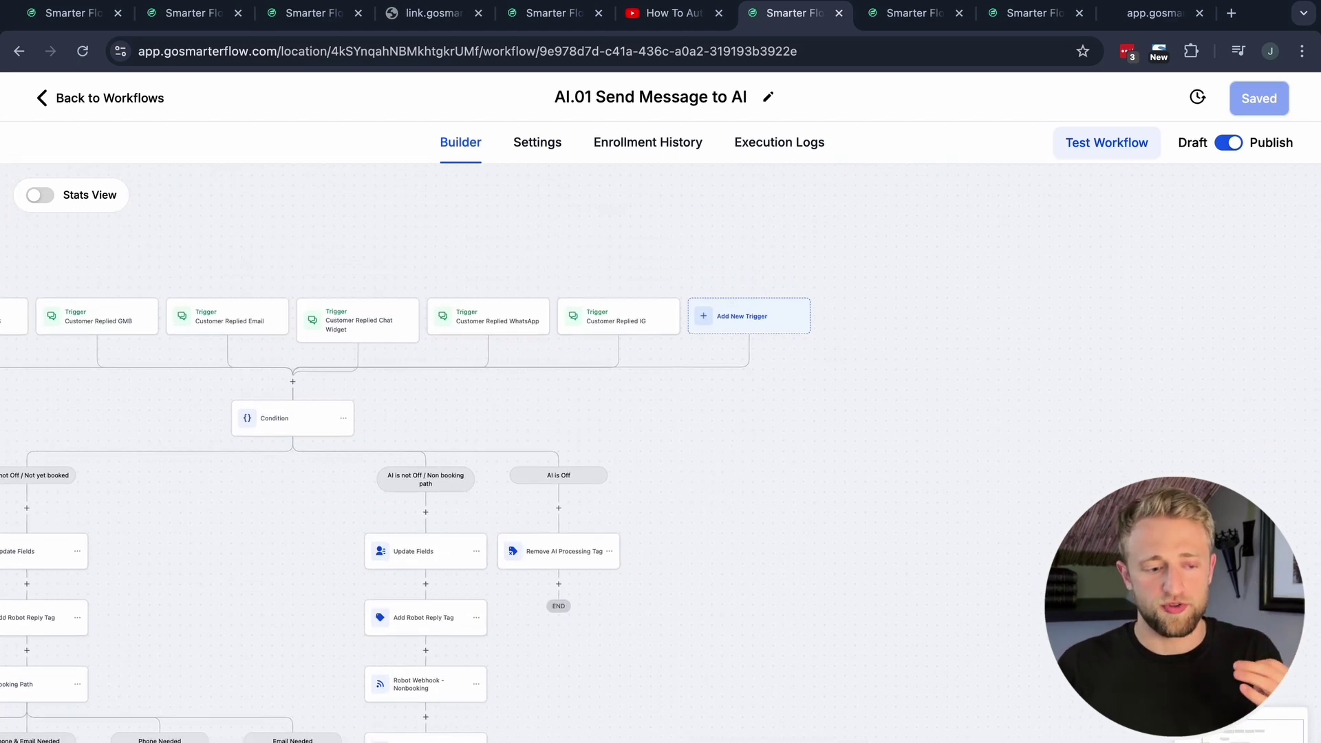
pyautogui.scroll(3, 658, 494)
pyautogui.scroll(2, 633, 507)
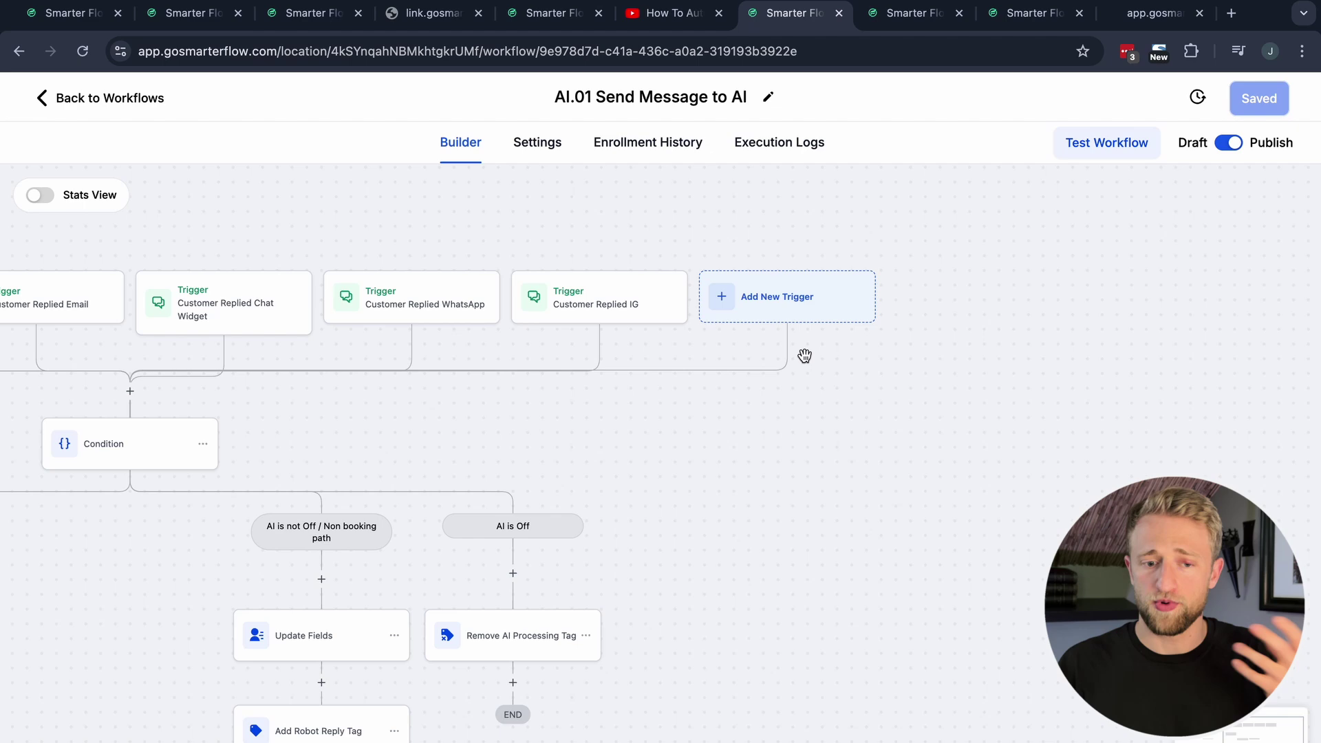
# Step: Add a Contact Tag trigger, found by searching 'tag', with a Tag Added filter
pyautogui.click(809, 297)
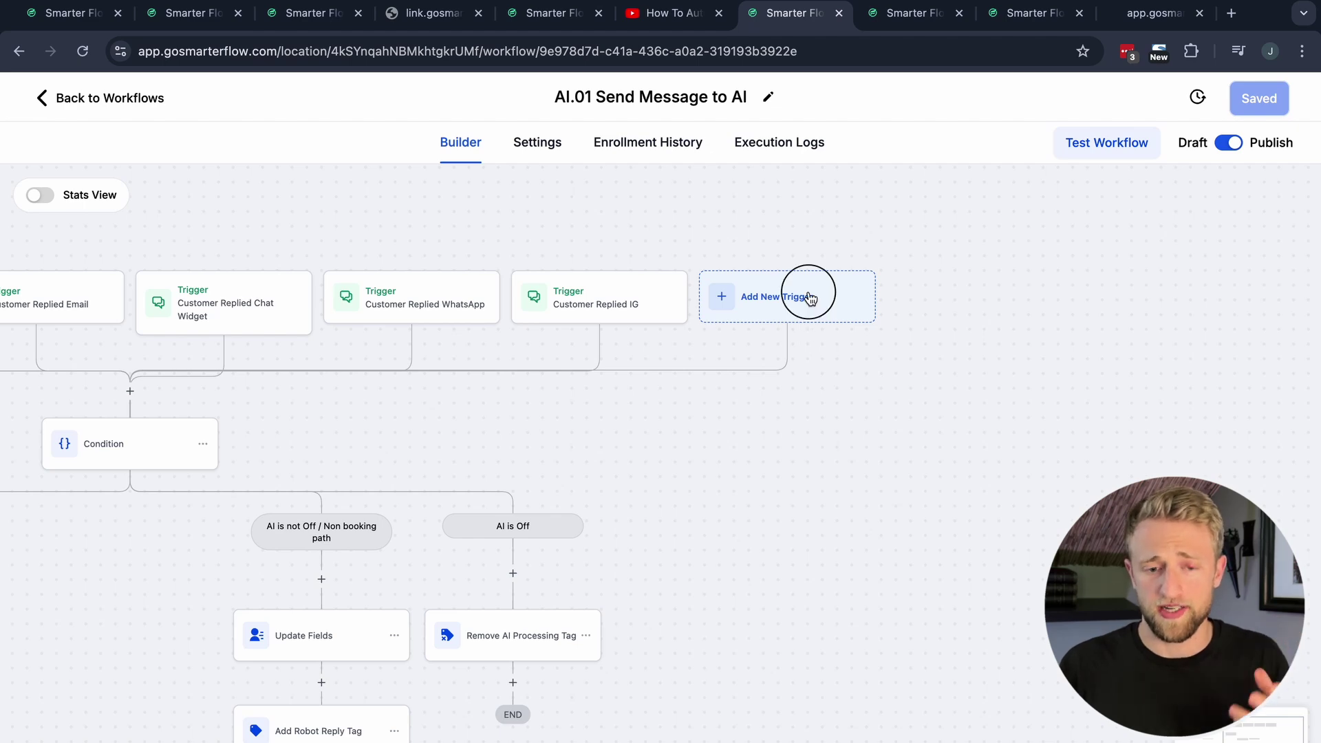
pyautogui.click(921, 303)
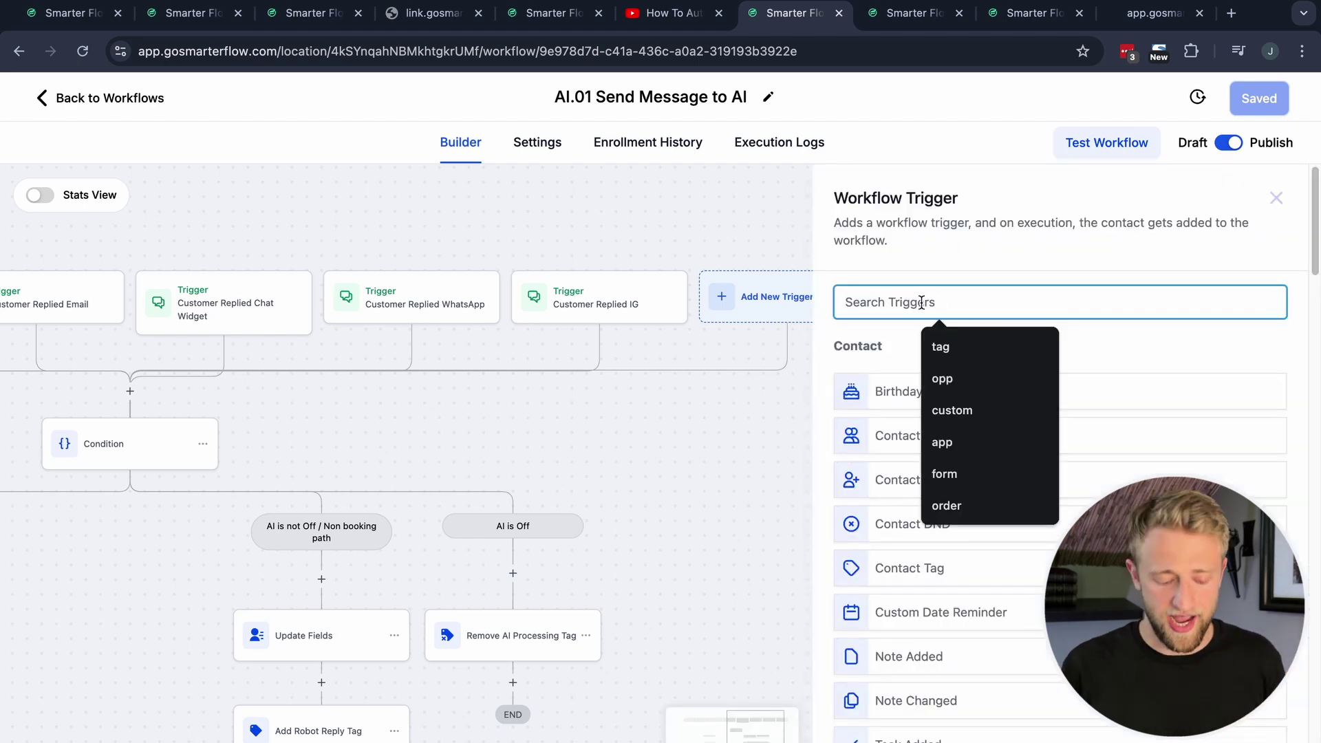
pyautogui.write('tag')
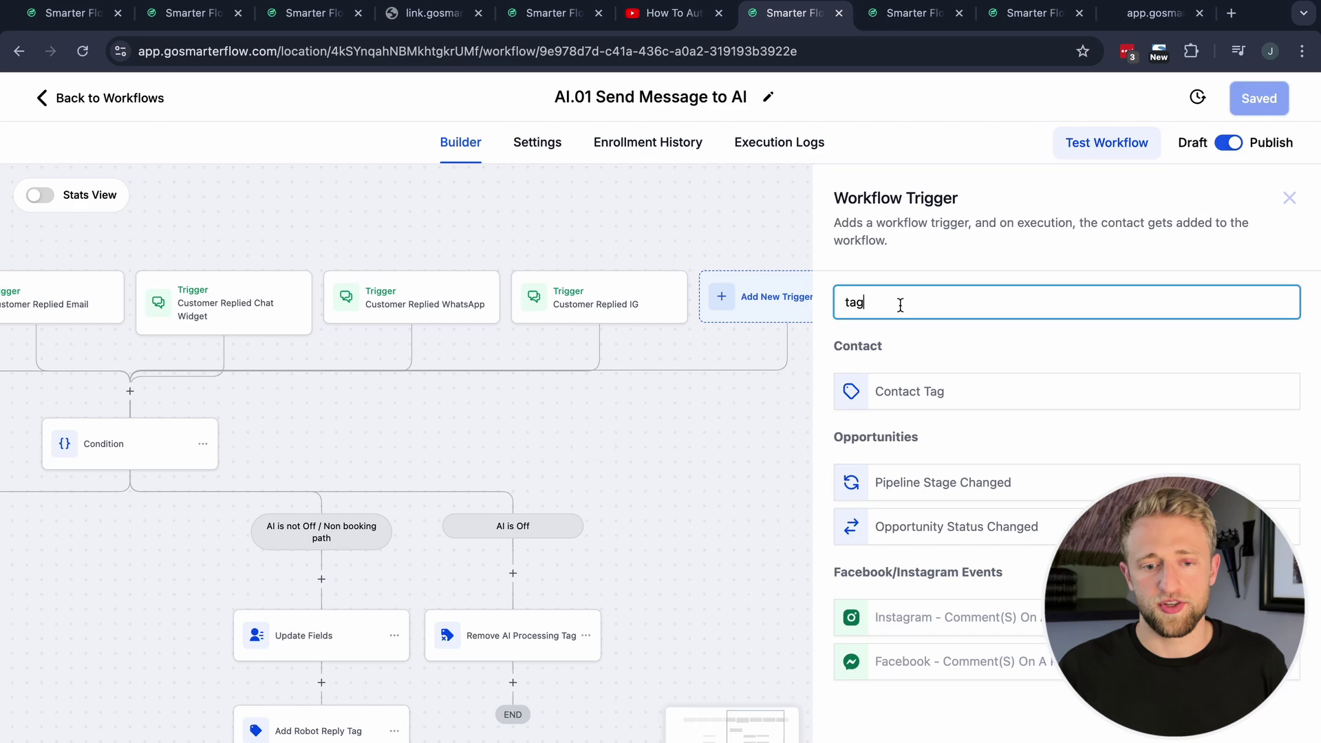
pyautogui.click(908, 392)
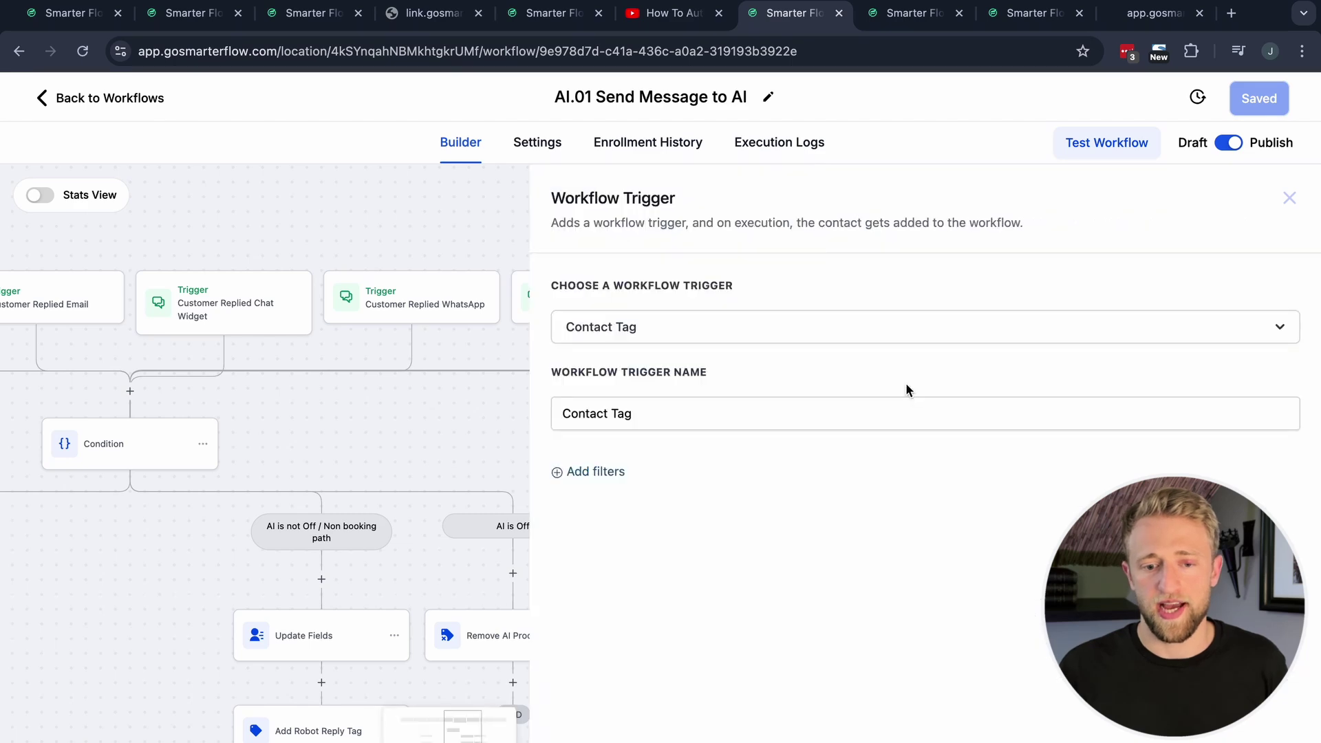
pyautogui.click(589, 473)
pyautogui.click(626, 494)
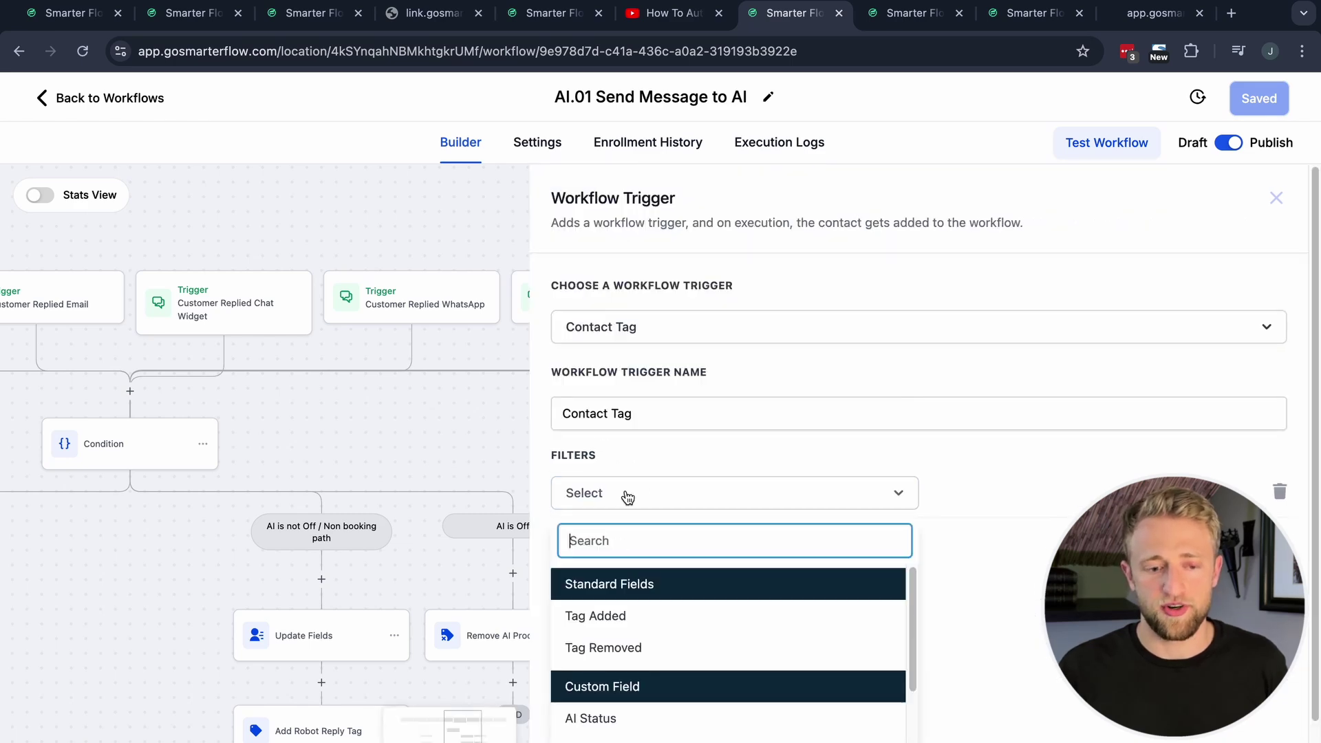
pyautogui.click(634, 623)
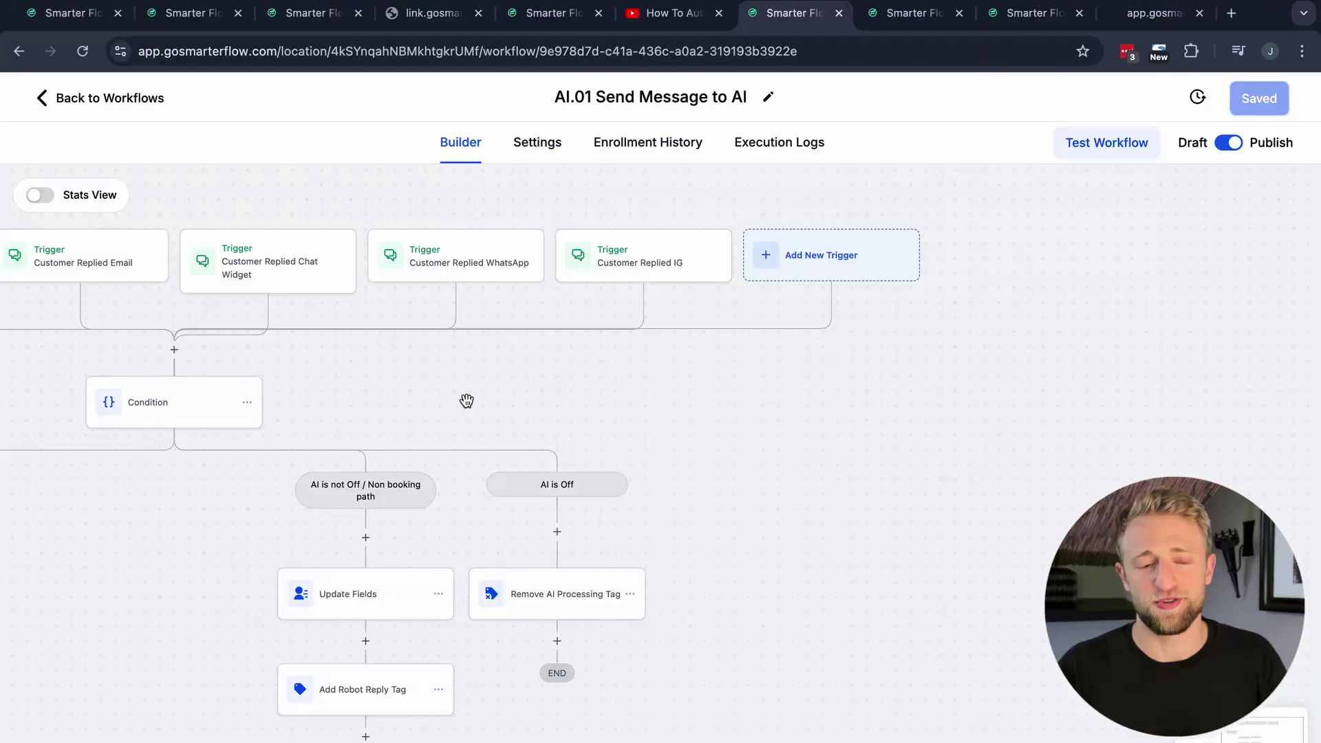
# Step: Pan the AI.01 workflow canvas to survey its remaining steps
pyautogui.moveTo(466, 400); pyautogui.dragTo(554, 218)
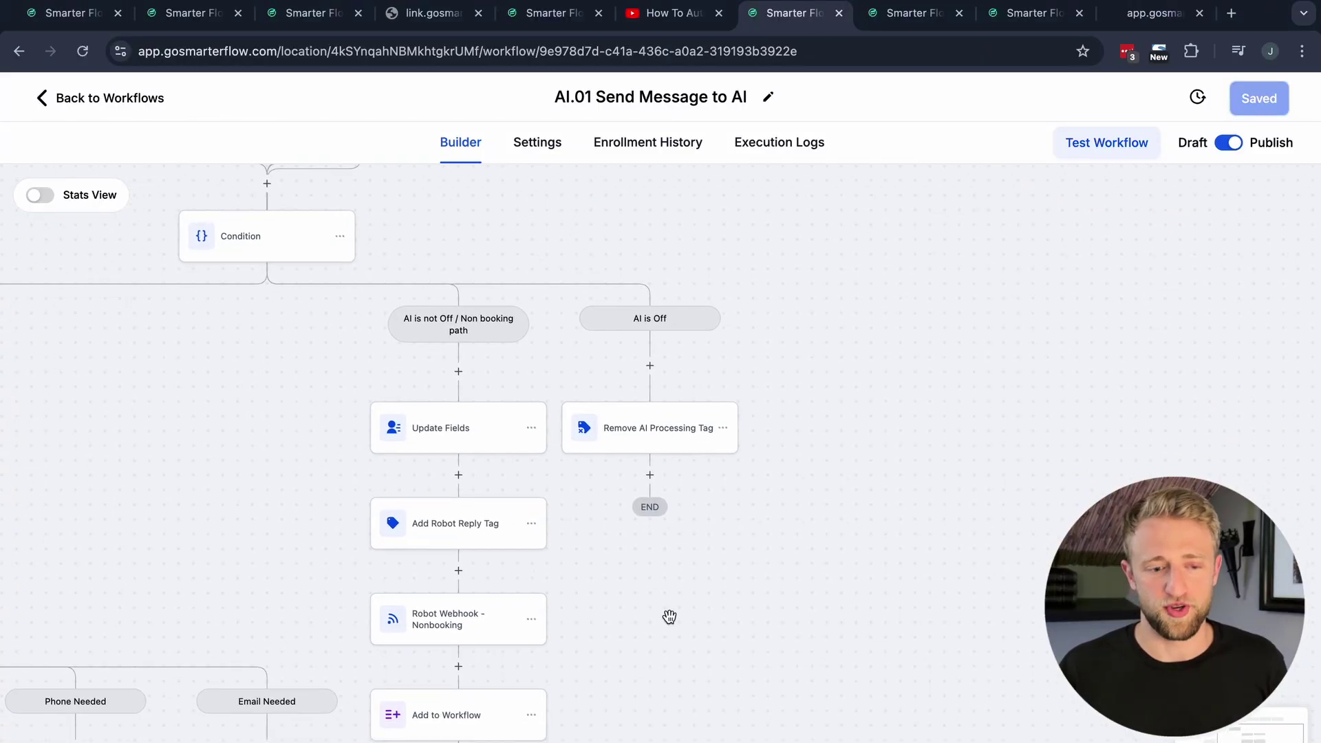
pyautogui.moveTo(669, 617); pyautogui.dragTo(745, 379)
pyautogui.scroll(-5, 758, 440)
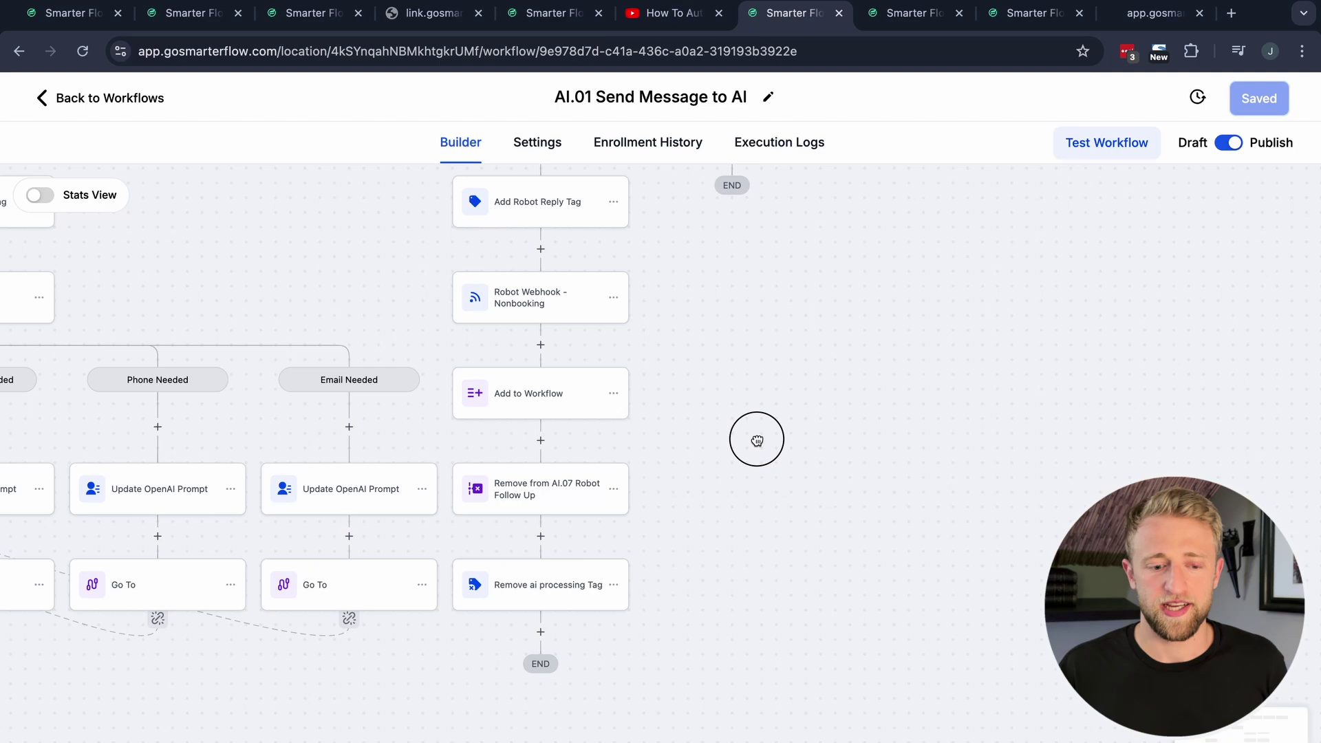
pyautogui.scroll(10, 739, 396)
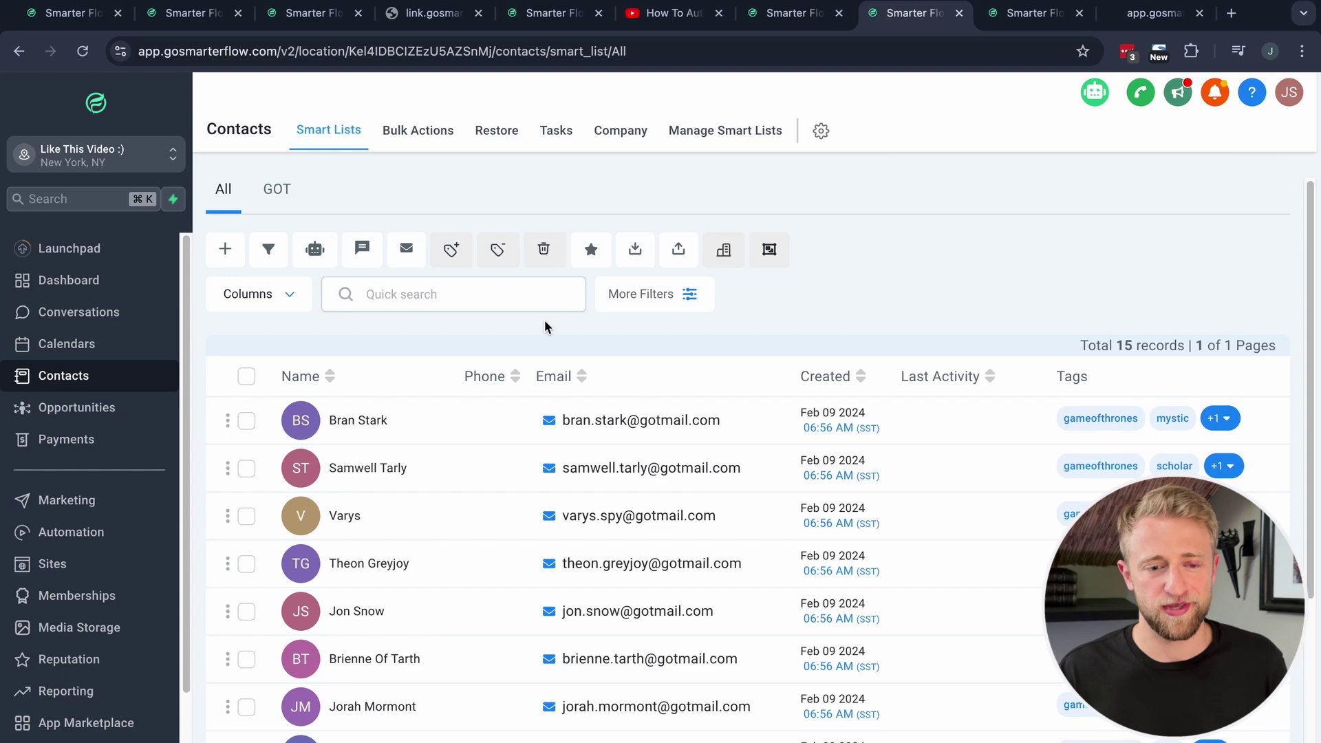
pyautogui.click(678, 249)
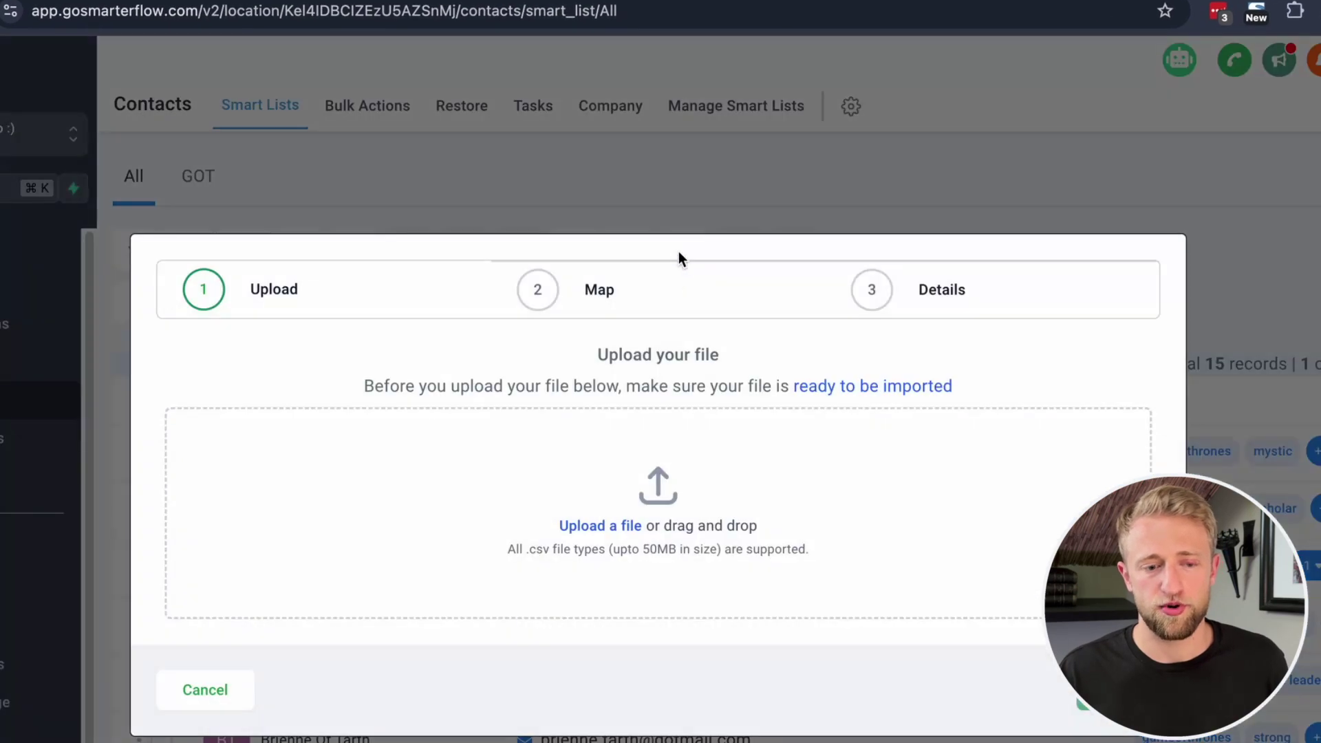
pyautogui.click(613, 536)
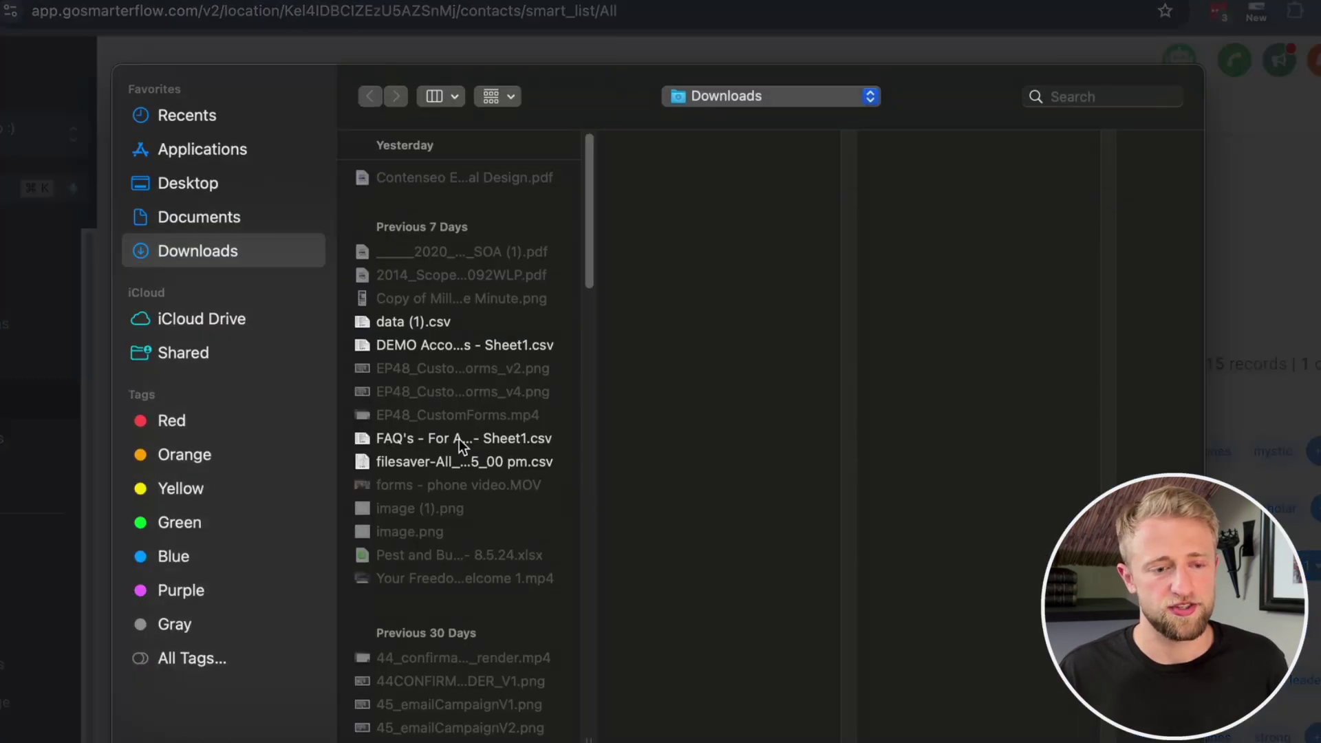
pyautogui.doubleClick(435, 322)
pyautogui.click(1094, 712)
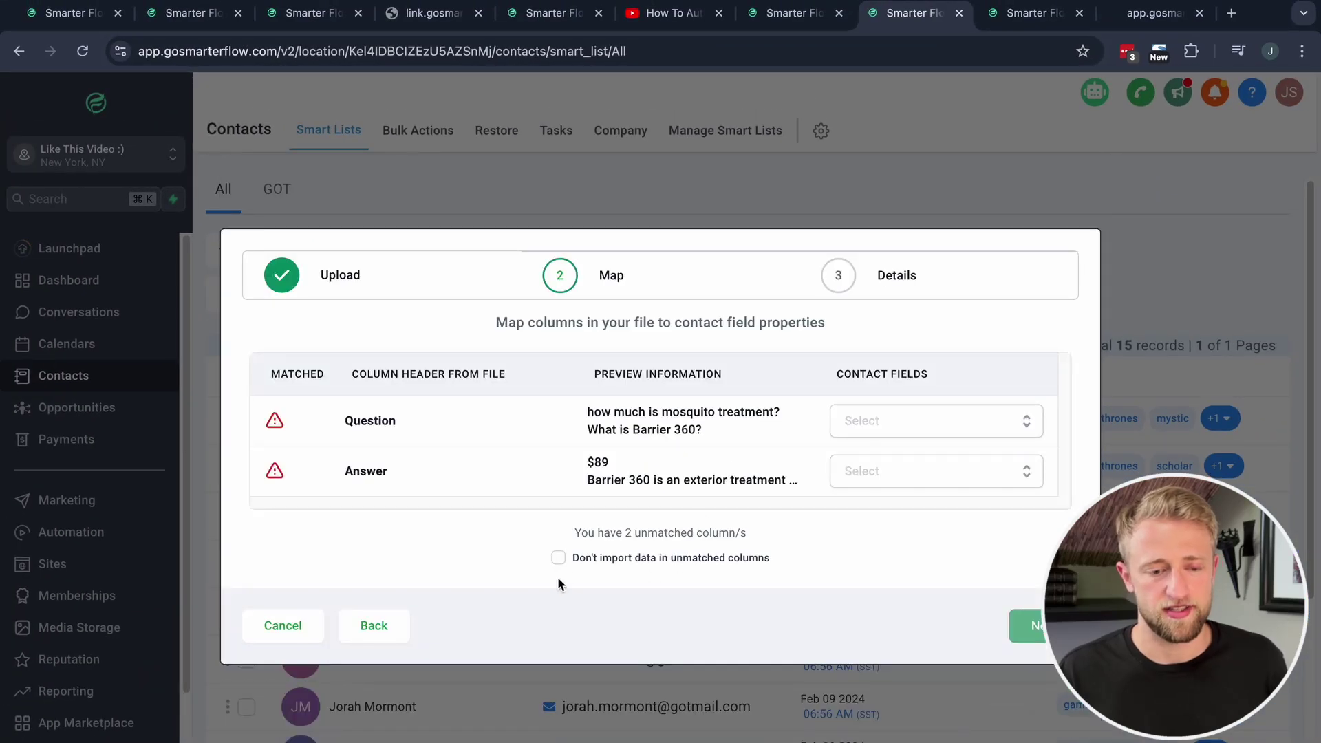
pyautogui.click(558, 557)
pyautogui.click(1026, 626)
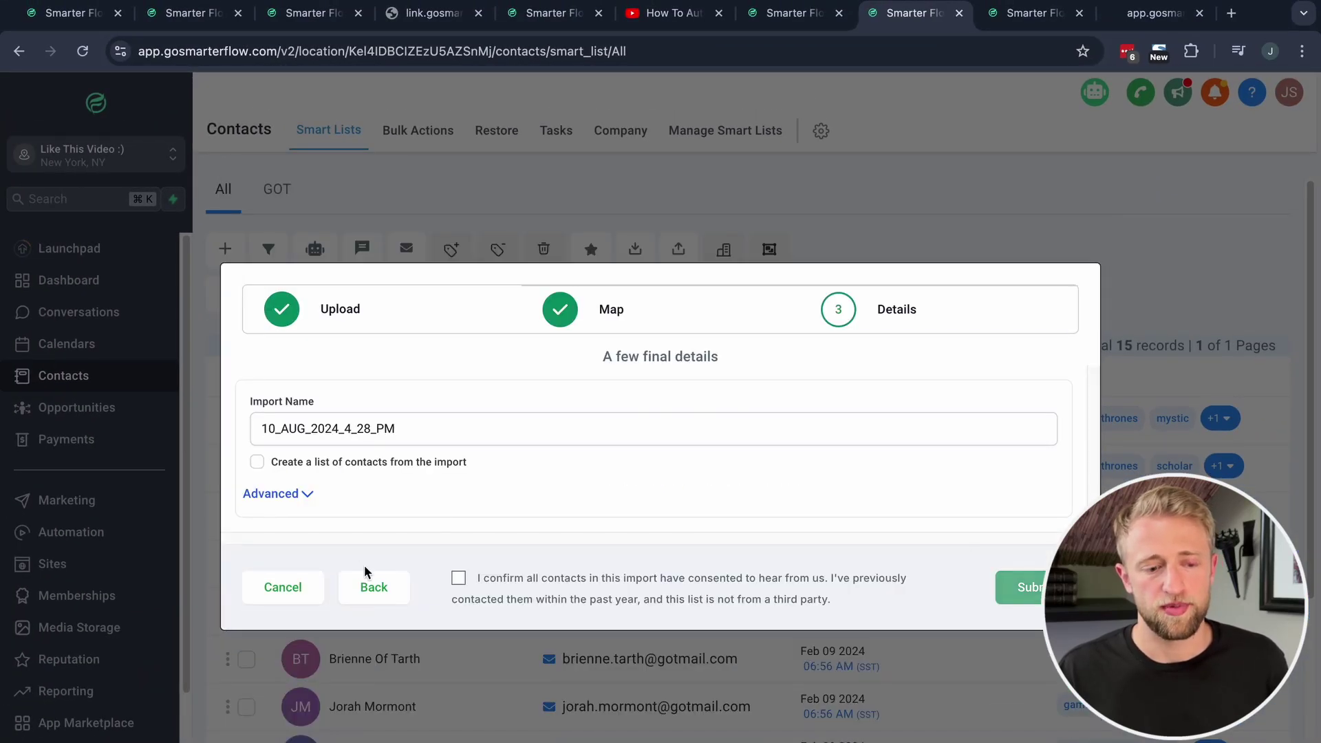
pyautogui.click(268, 497)
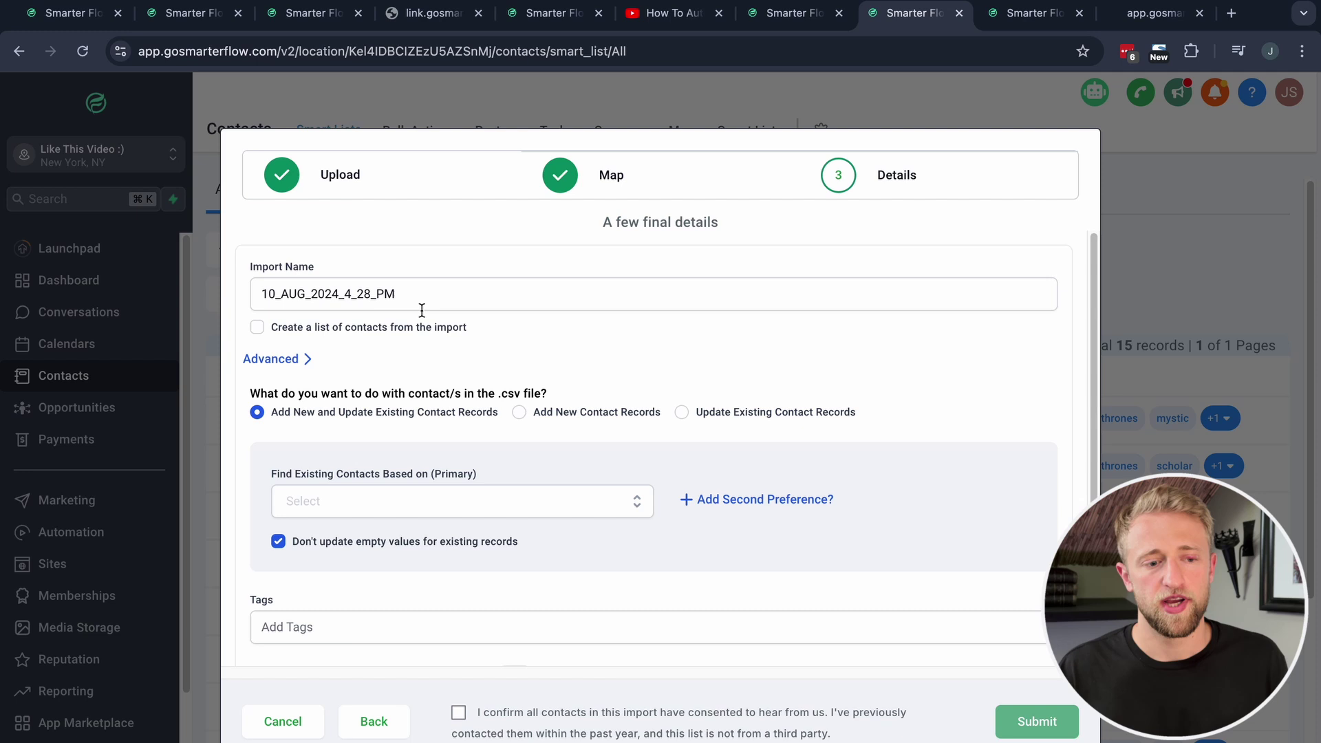
pyautogui.moveTo(427, 295); pyautogui.dragTo(255, 292)
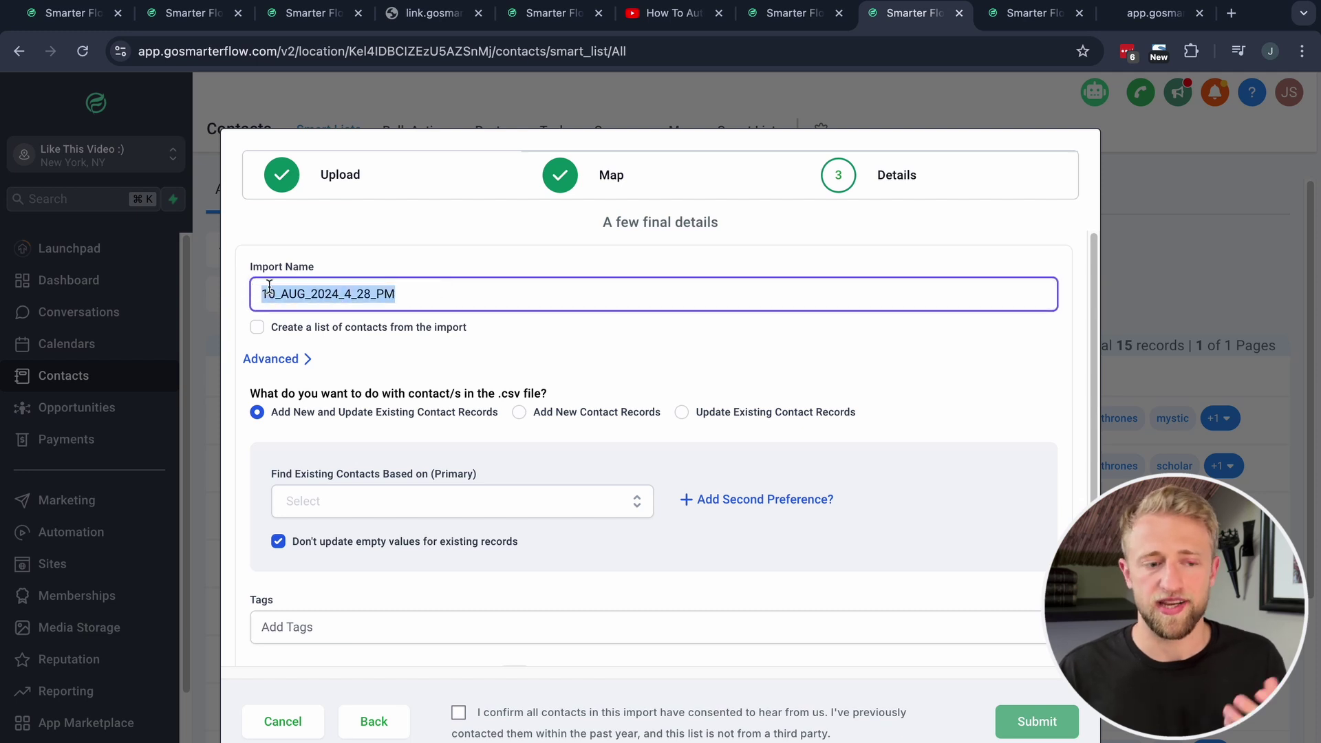
pyautogui.scroll(-2, 365, 417)
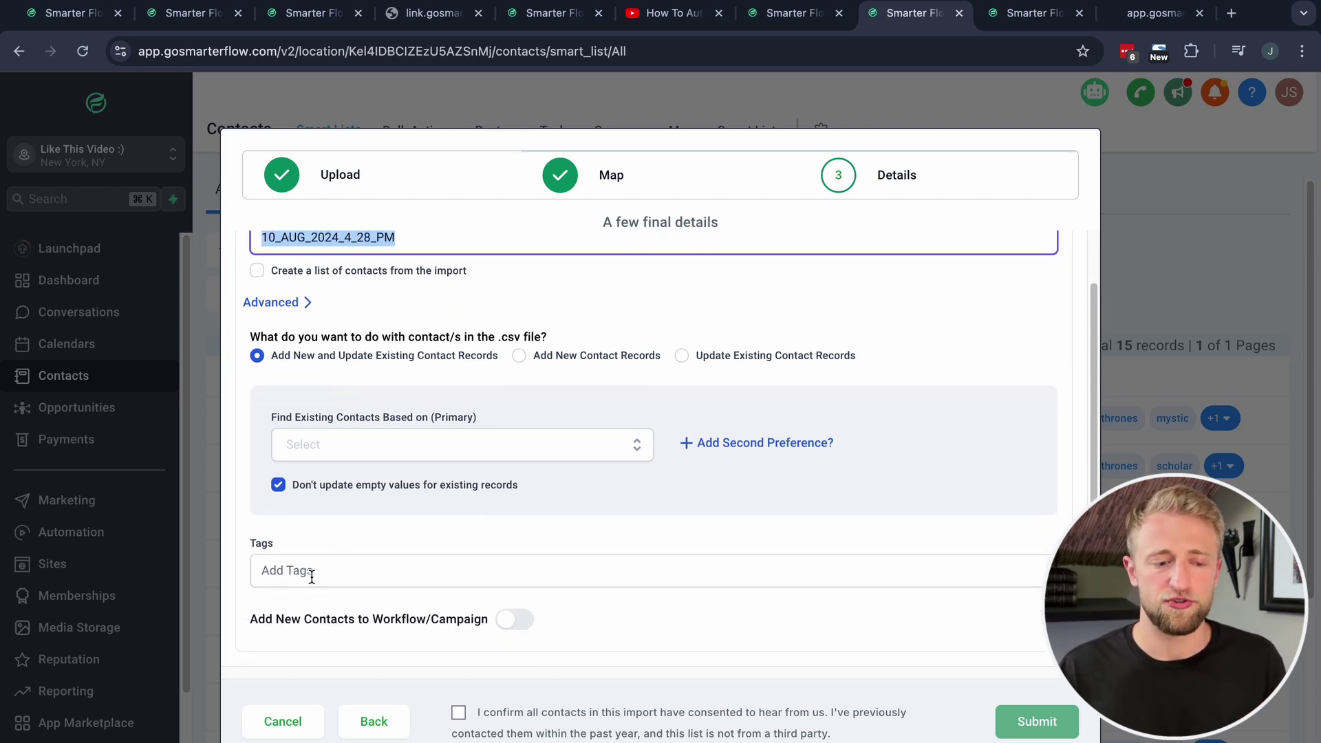
pyautogui.click(312, 572)
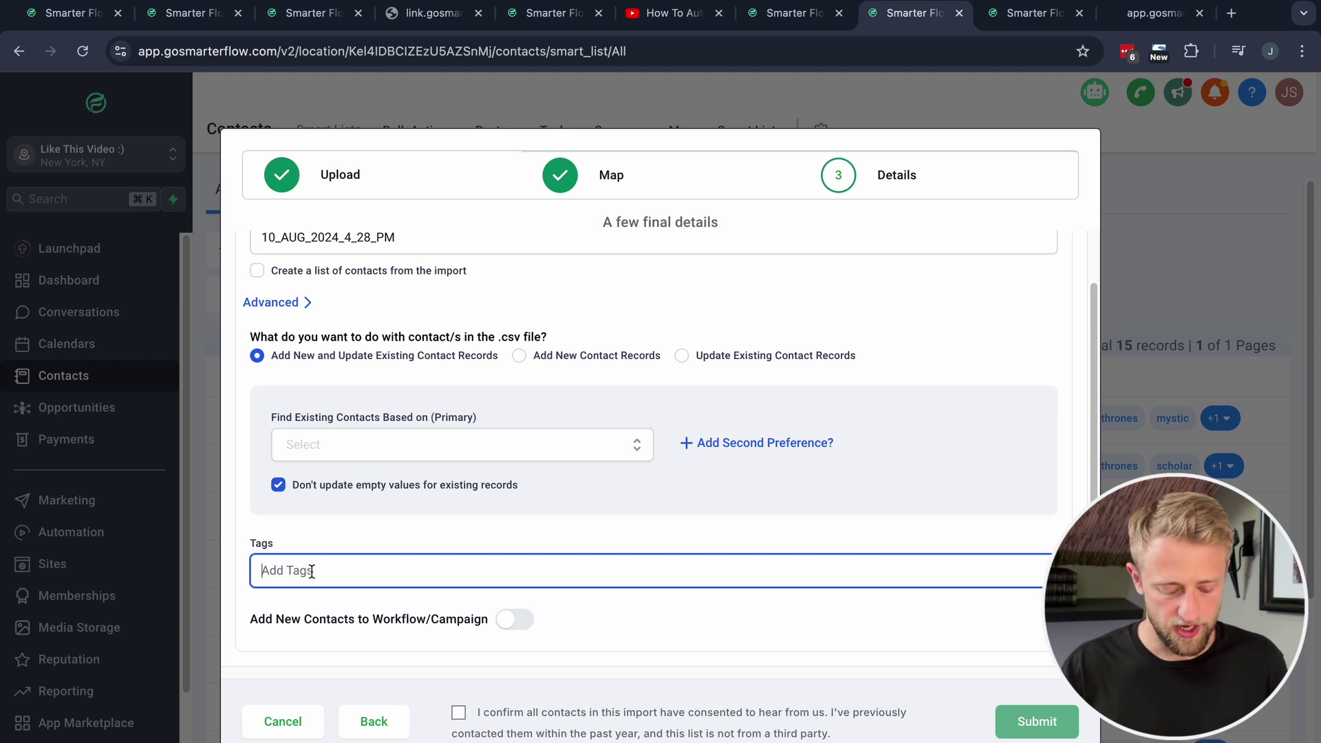
pyautogui.write('import0810')
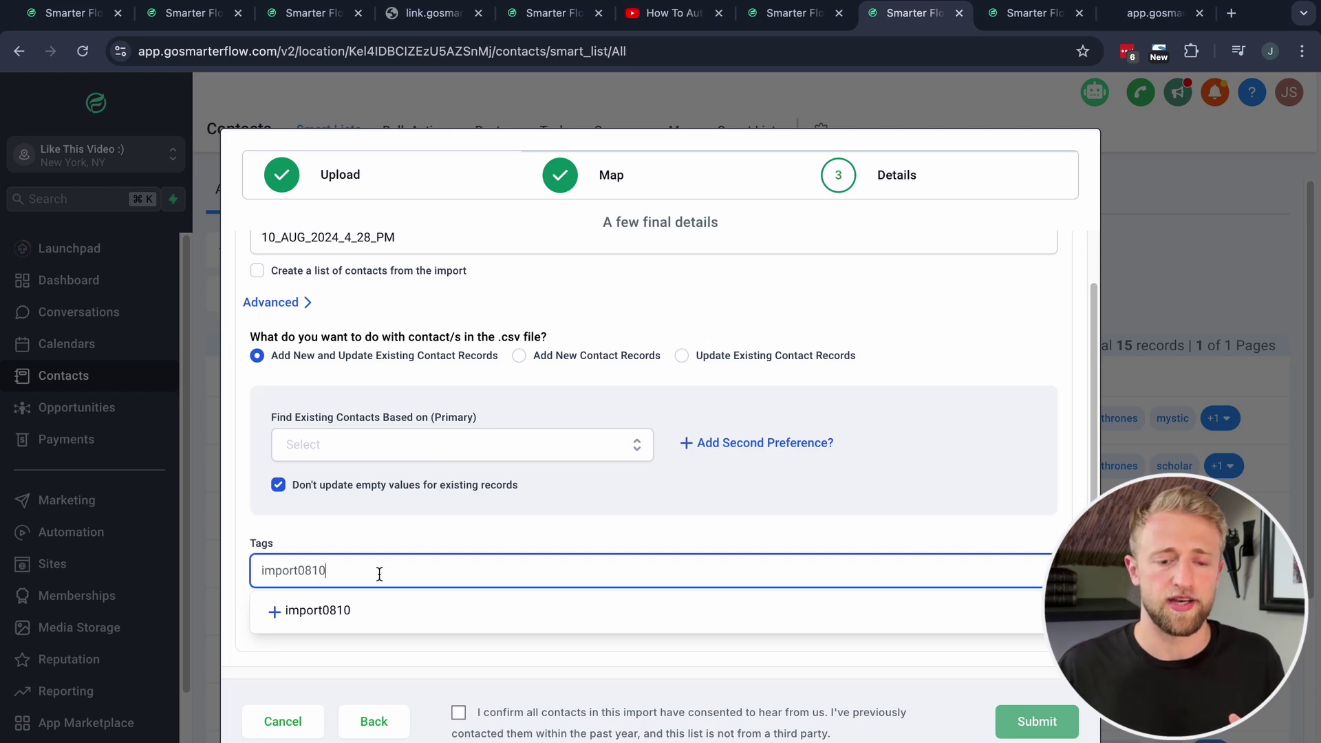
pyautogui.click(300, 724)
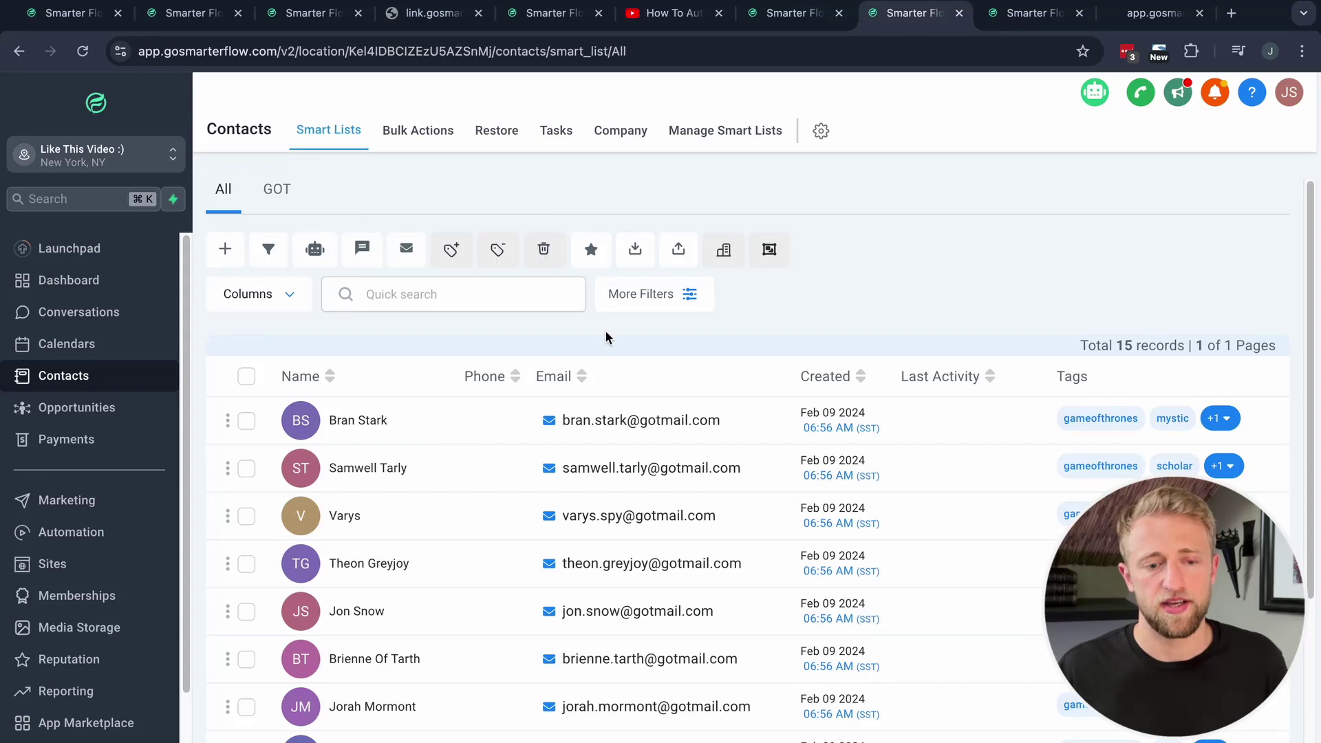
# Step: Add a Tag filter to the contacts list starting with the '[product name] :: [product name] - oto' tag
pyautogui.click(651, 301)
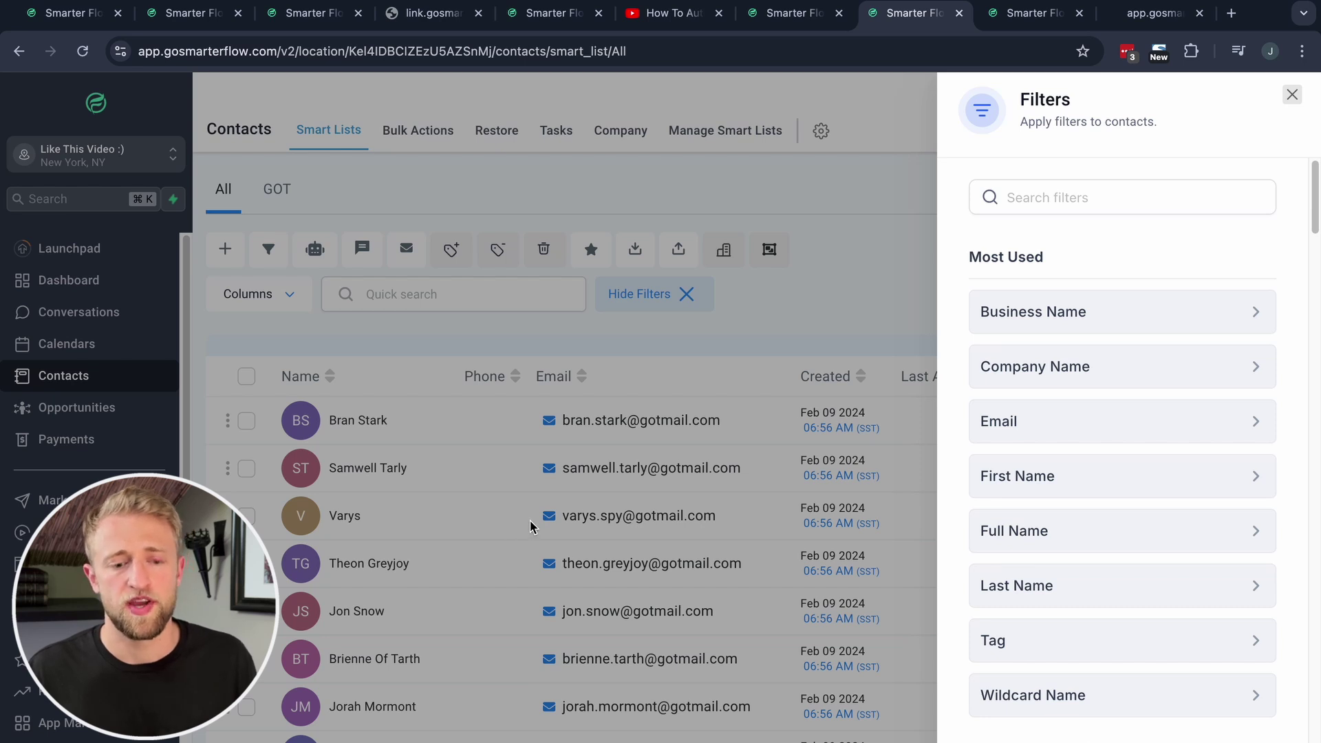
pyautogui.scroll(-8, 1106, 416)
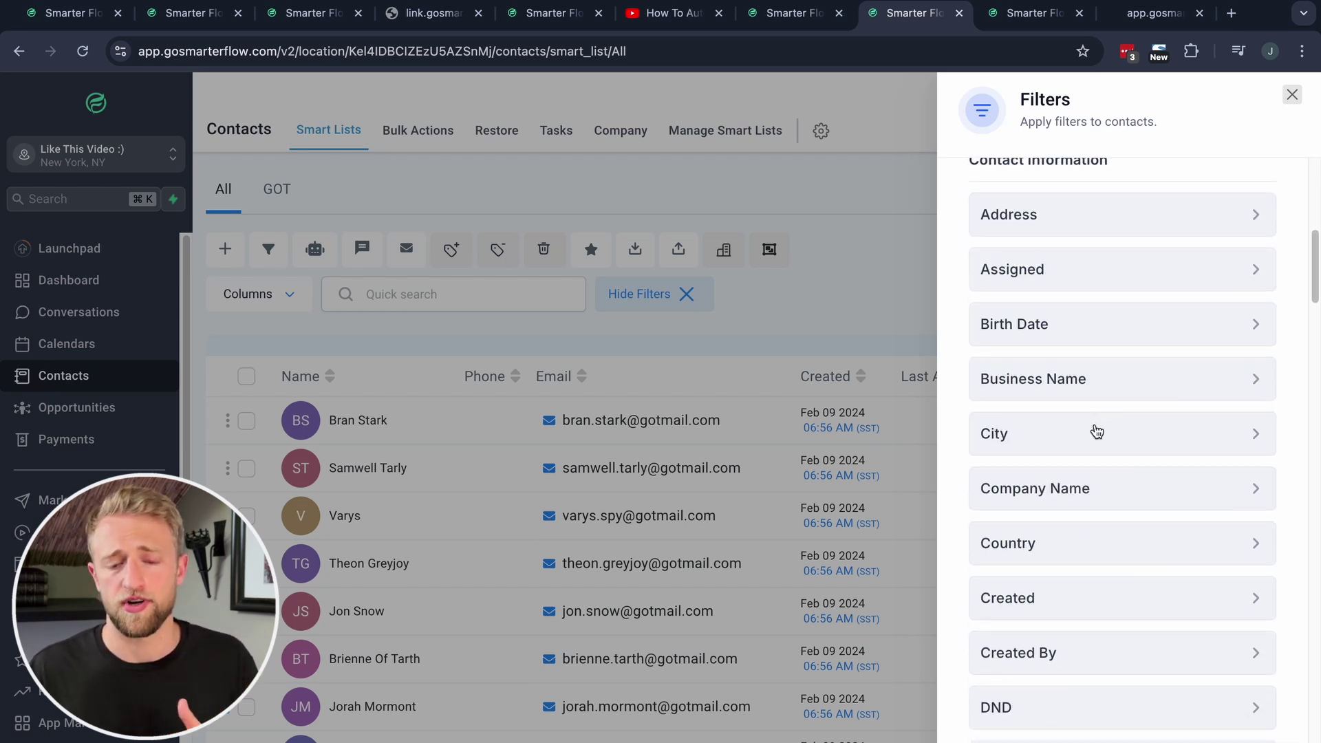
pyautogui.scroll(8, 1096, 432)
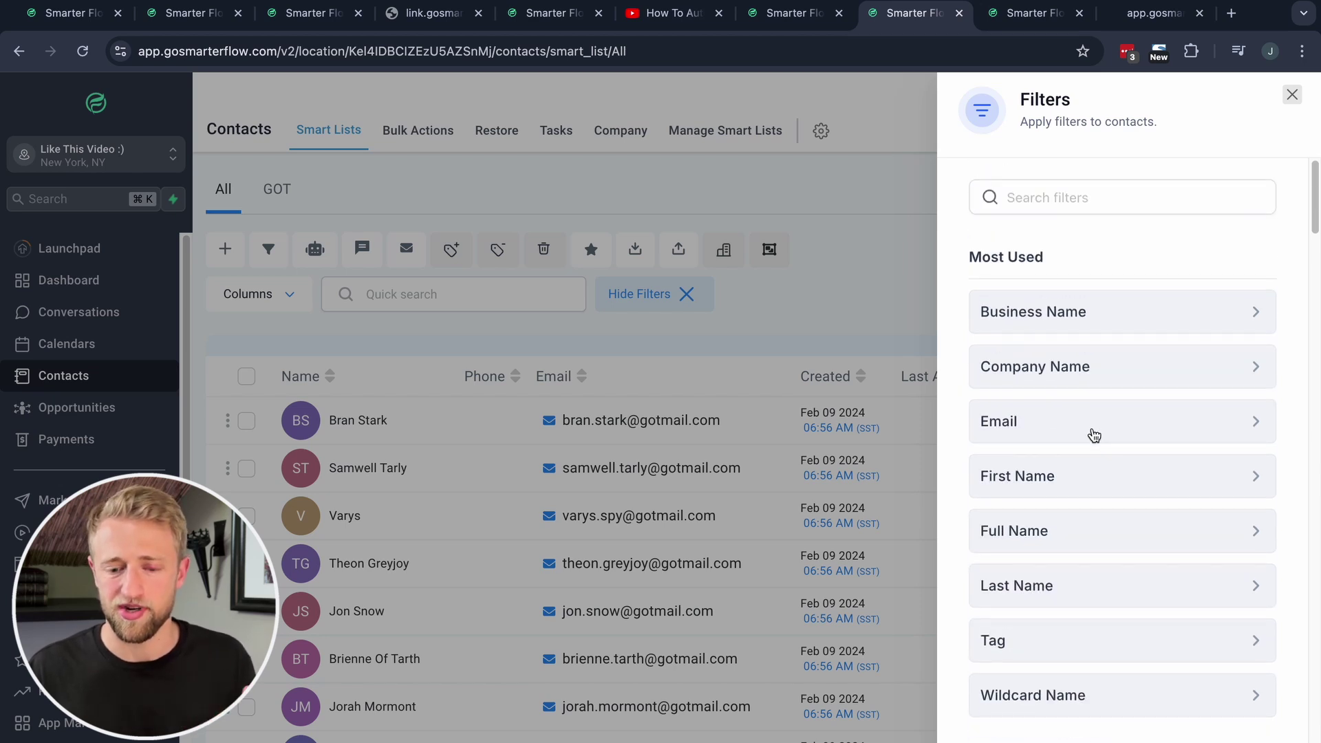
pyautogui.scroll(-2, 1094, 435)
pyautogui.click(1066, 590)
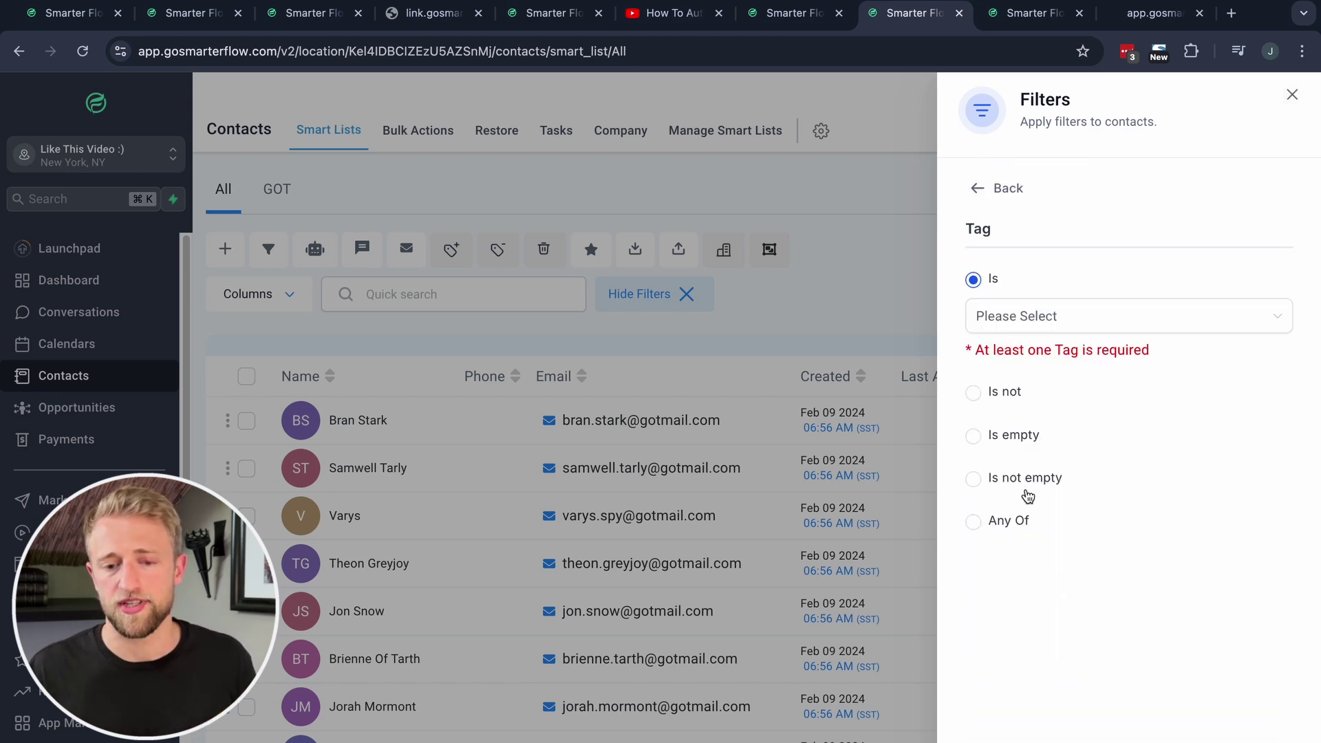
pyautogui.click(1010, 330)
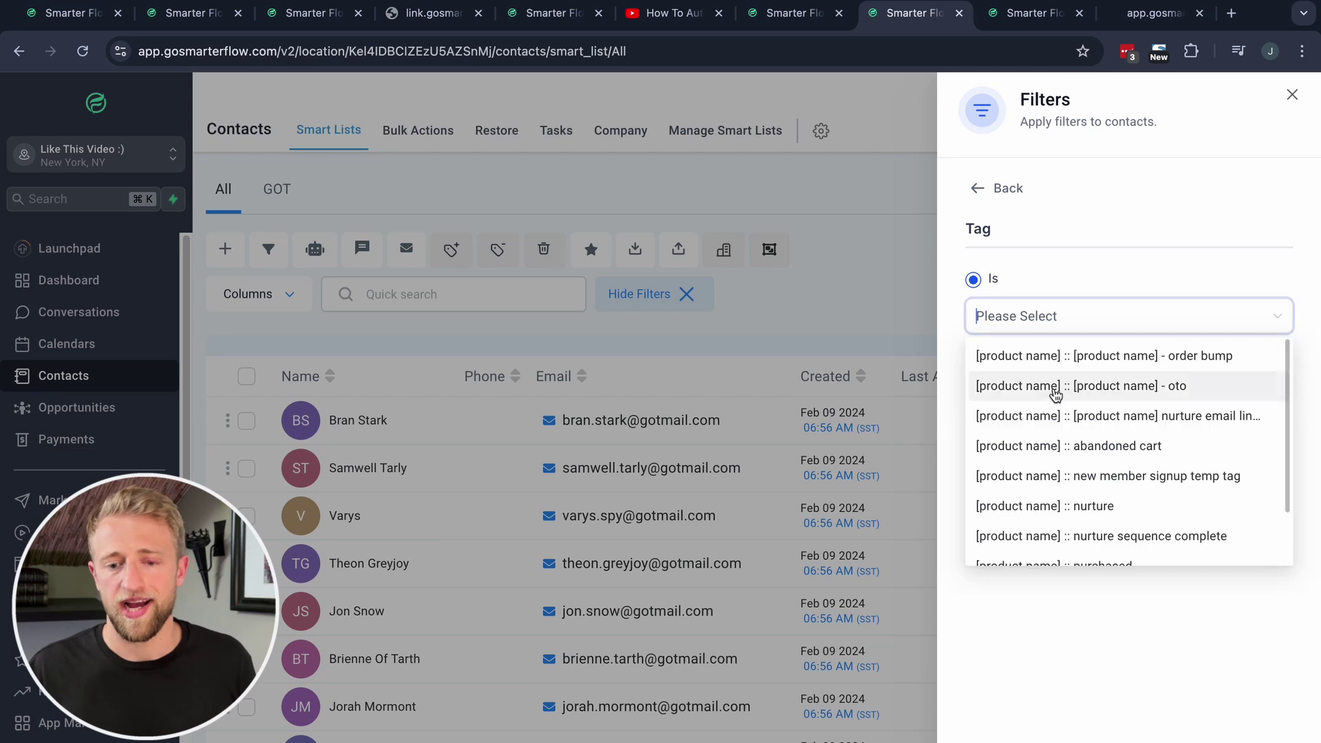
pyautogui.click(1054, 391)
pyautogui.click(1109, 631)
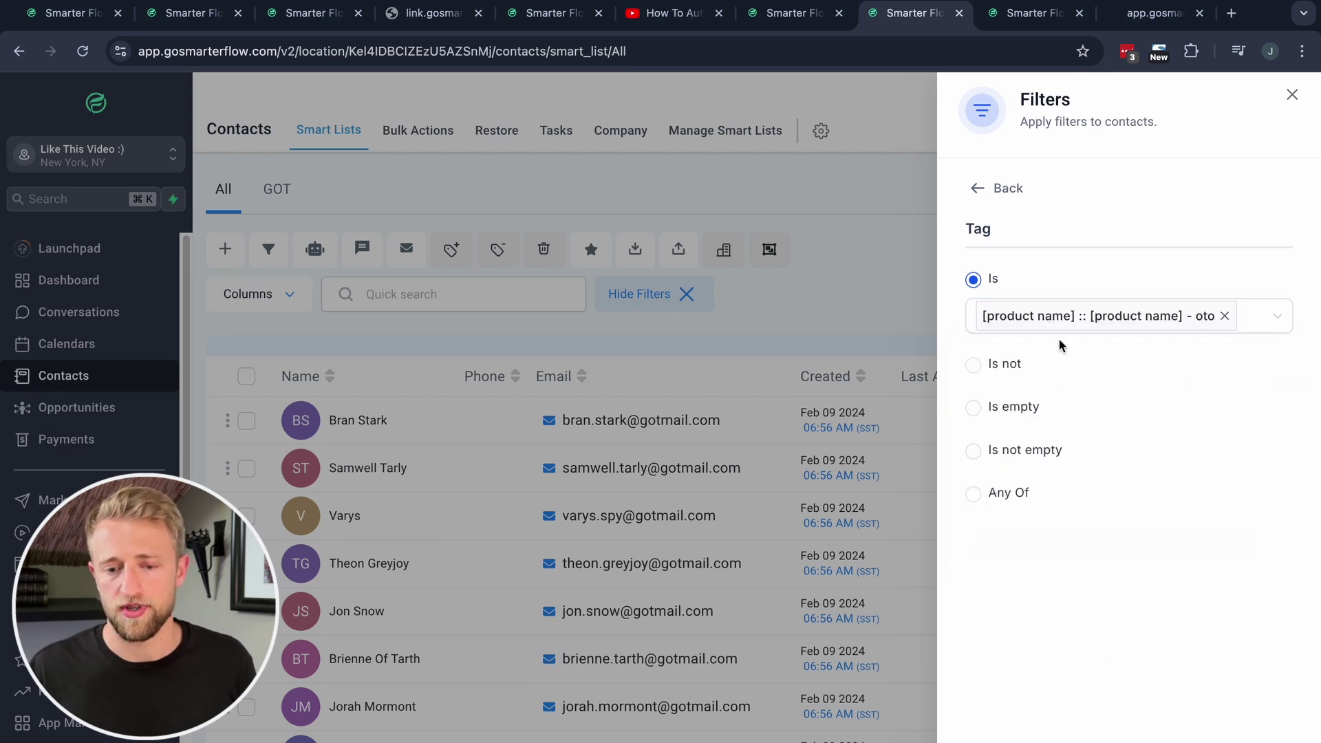
# Step: Make it a Tag Any Of filter with nurture email, abandoned cart and brave tags, and apply it
pyautogui.click(973, 493)
pyautogui.click(1035, 488)
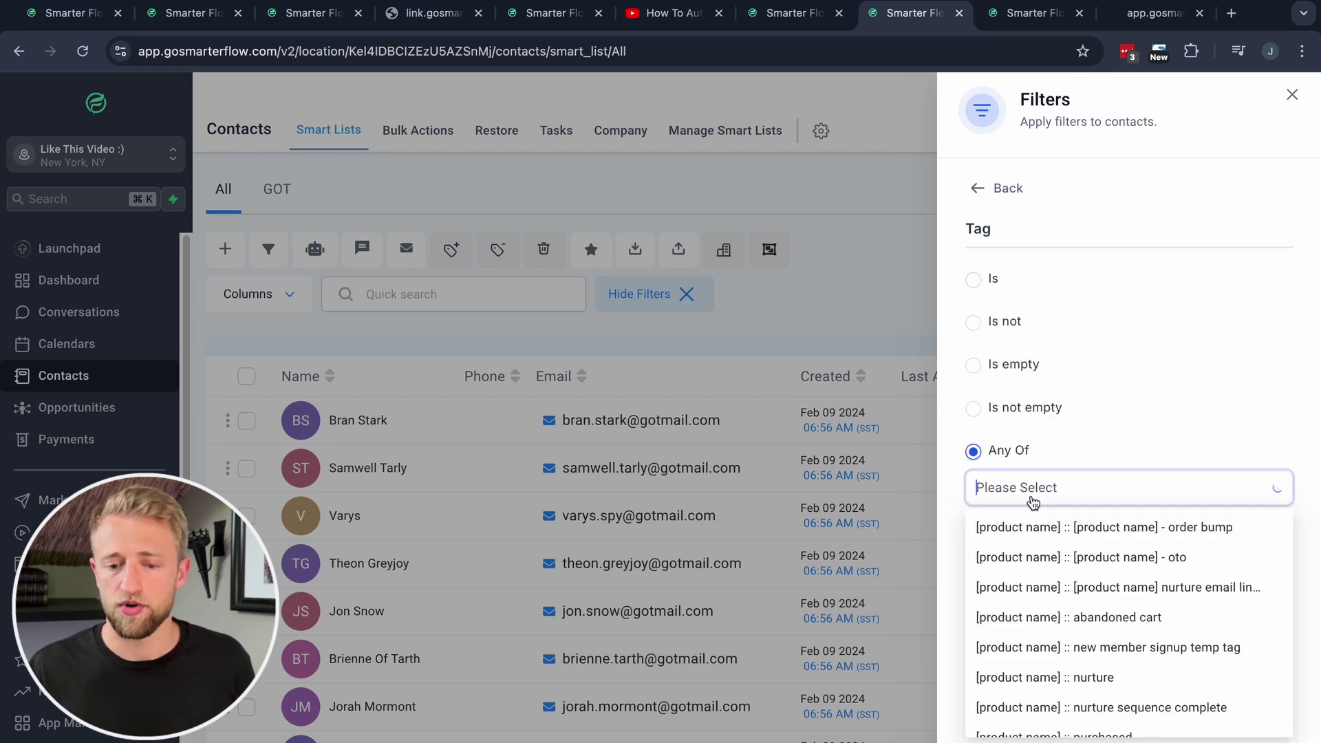
pyautogui.click(1064, 589)
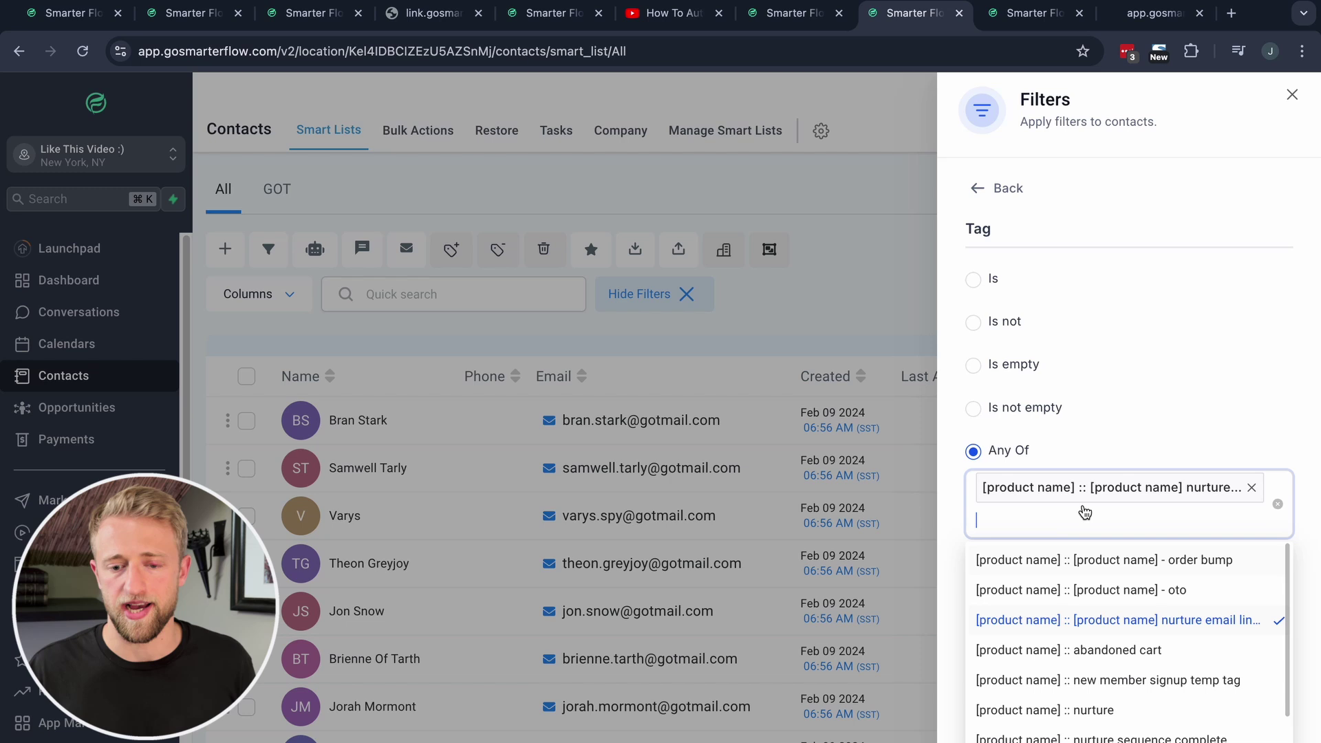
pyautogui.click(1058, 658)
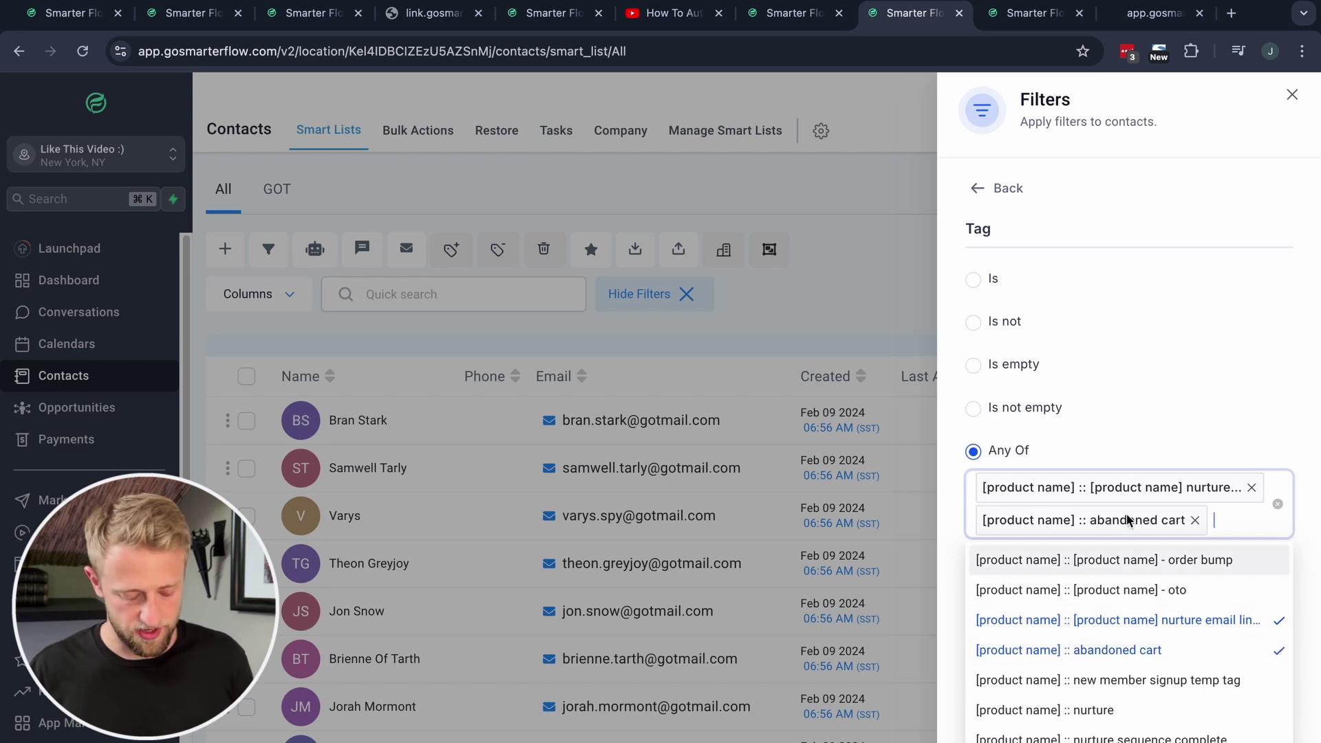
pyautogui.write('brave')
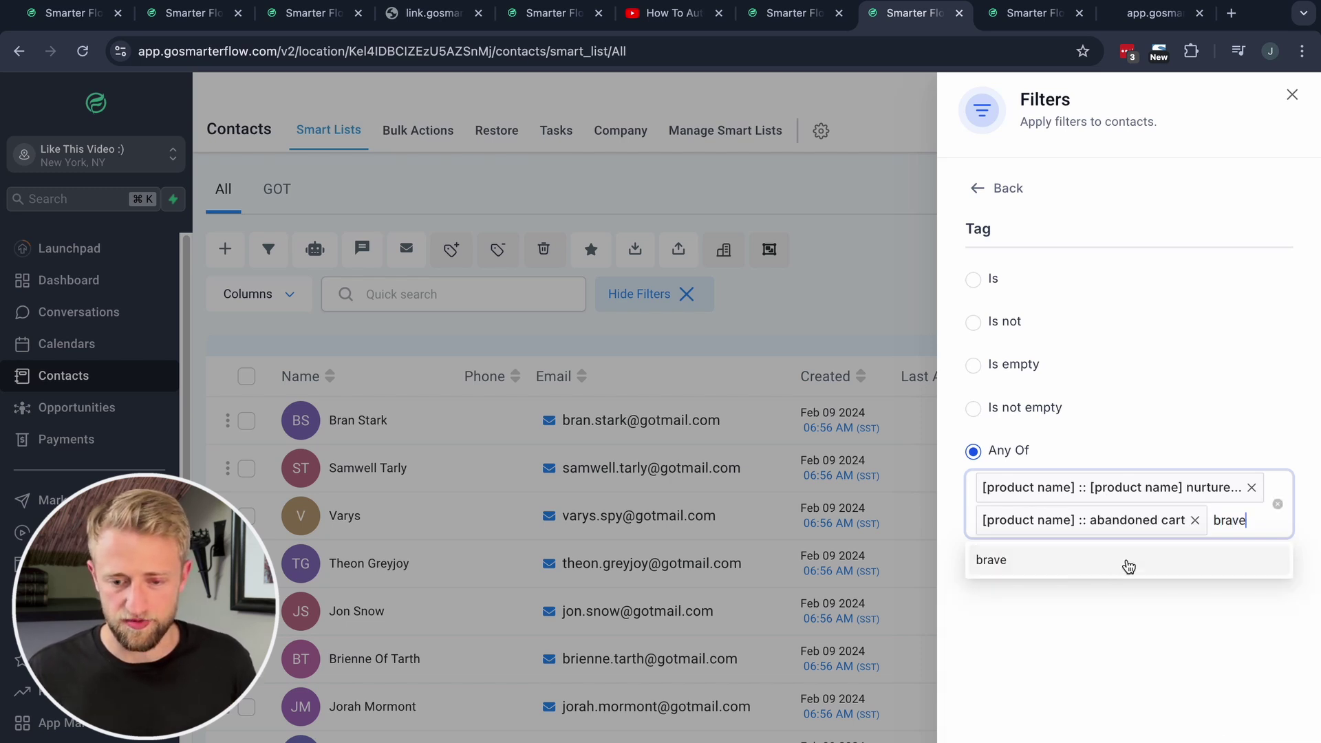
pyautogui.click(1023, 574)
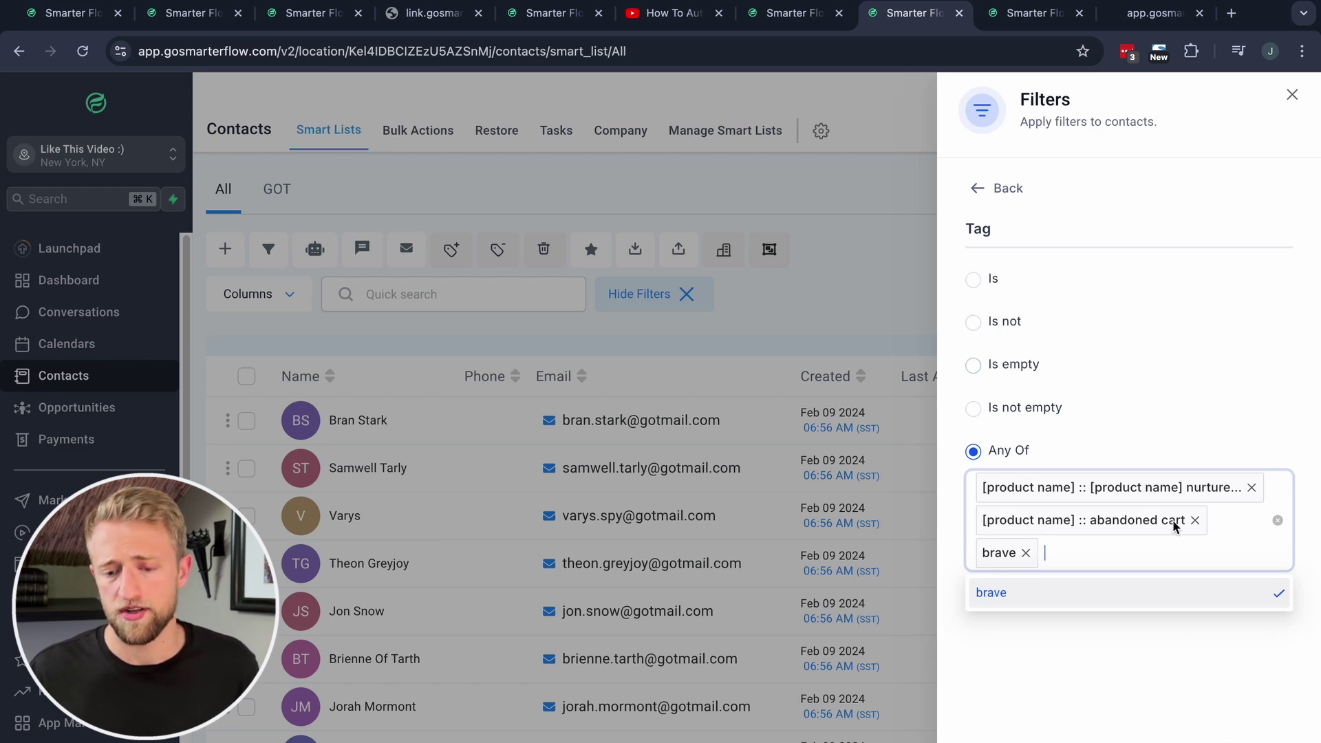
pyautogui.click(1112, 354)
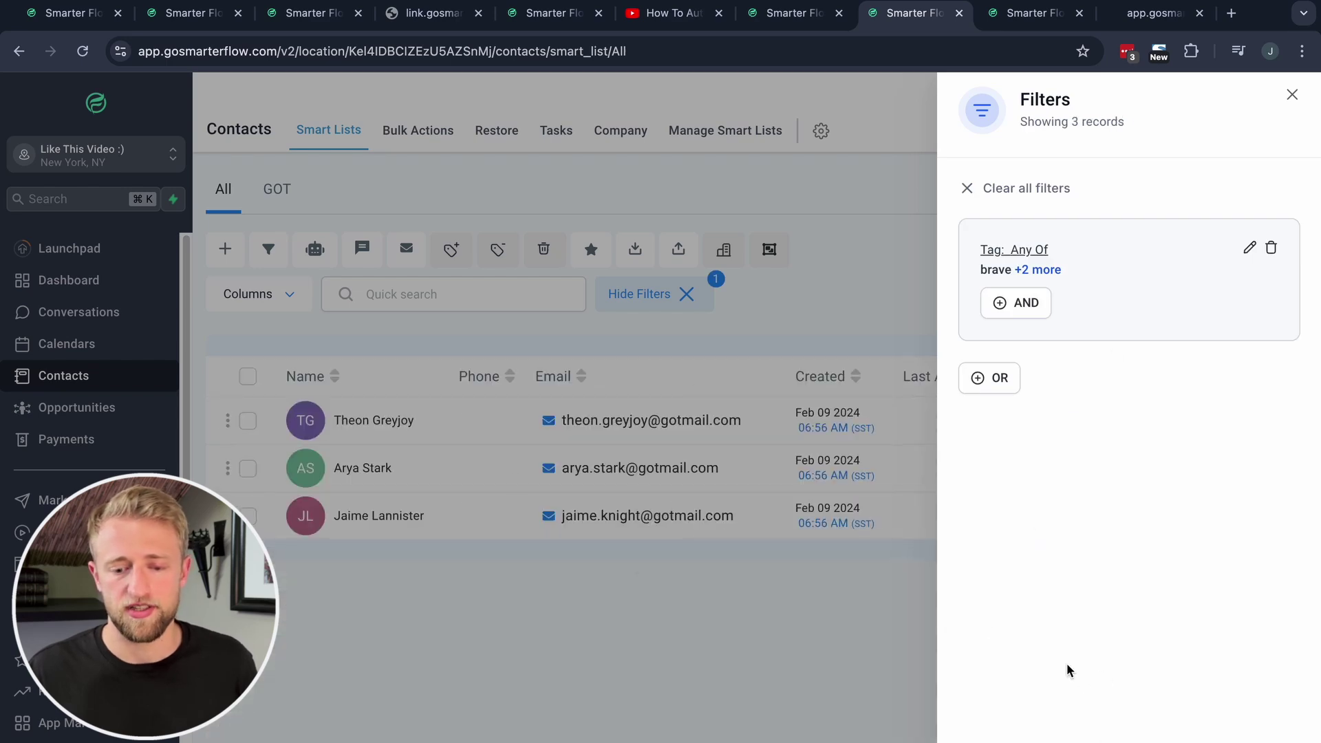
pyautogui.click(1292, 94)
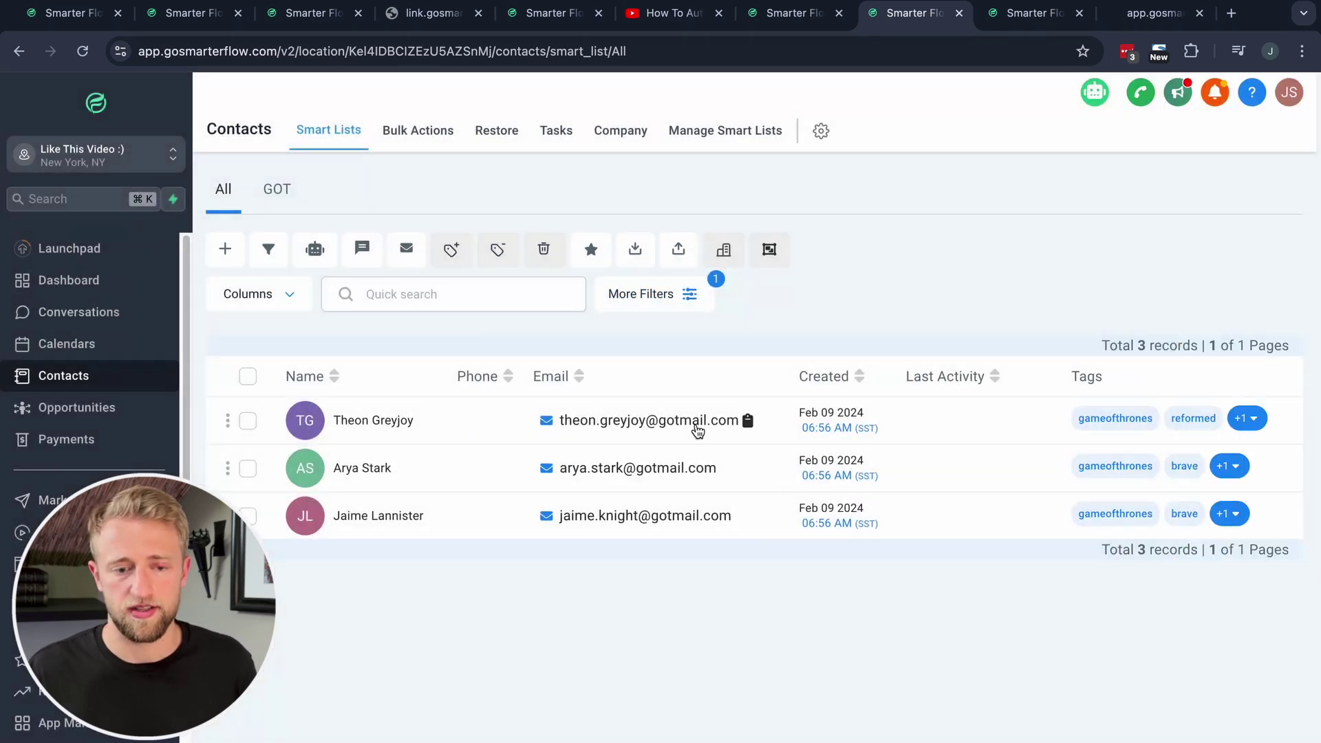
pyautogui.click(686, 295)
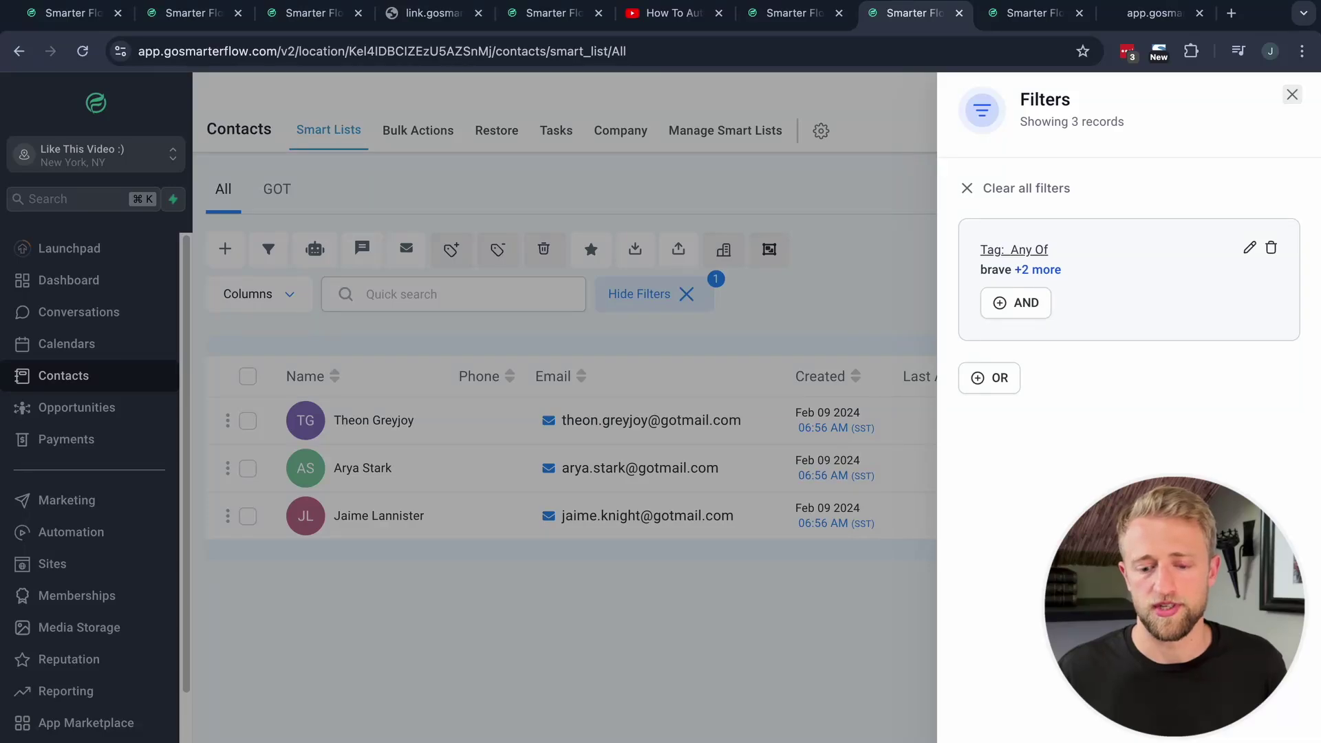
# Step: Save the tag-filtered contacts as smart list 'sfsdfsd', then compare it with the All list
pyautogui.click(1072, 697)
pyautogui.click(584, 243)
pyautogui.write('sfsdfsd')
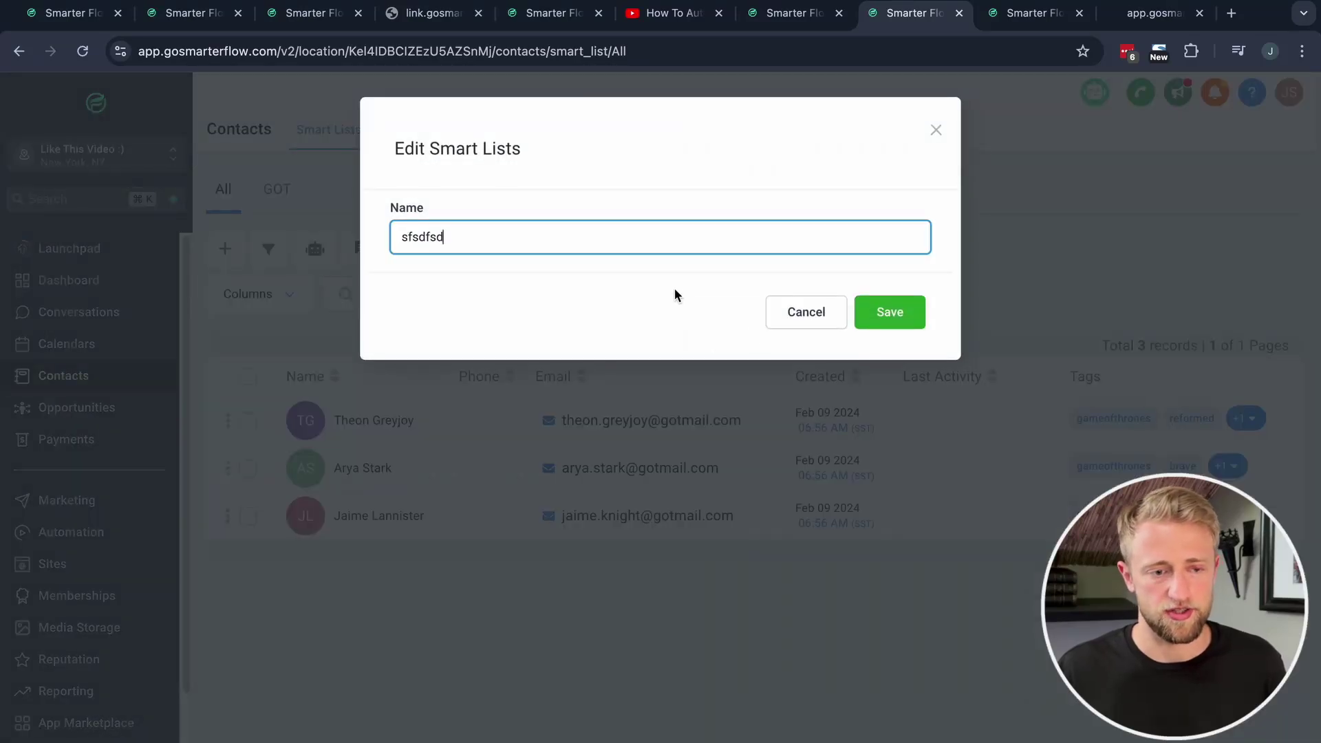
pyautogui.click(889, 311)
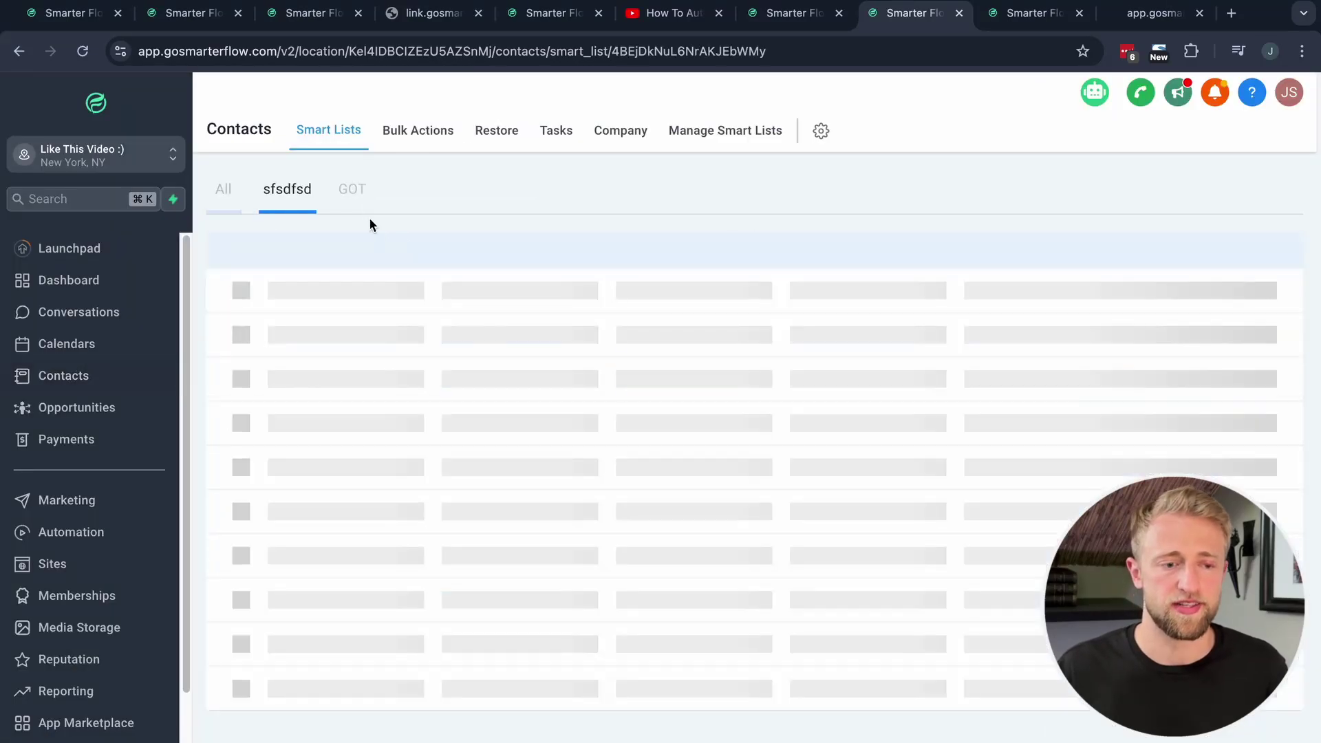
pyautogui.click(226, 191)
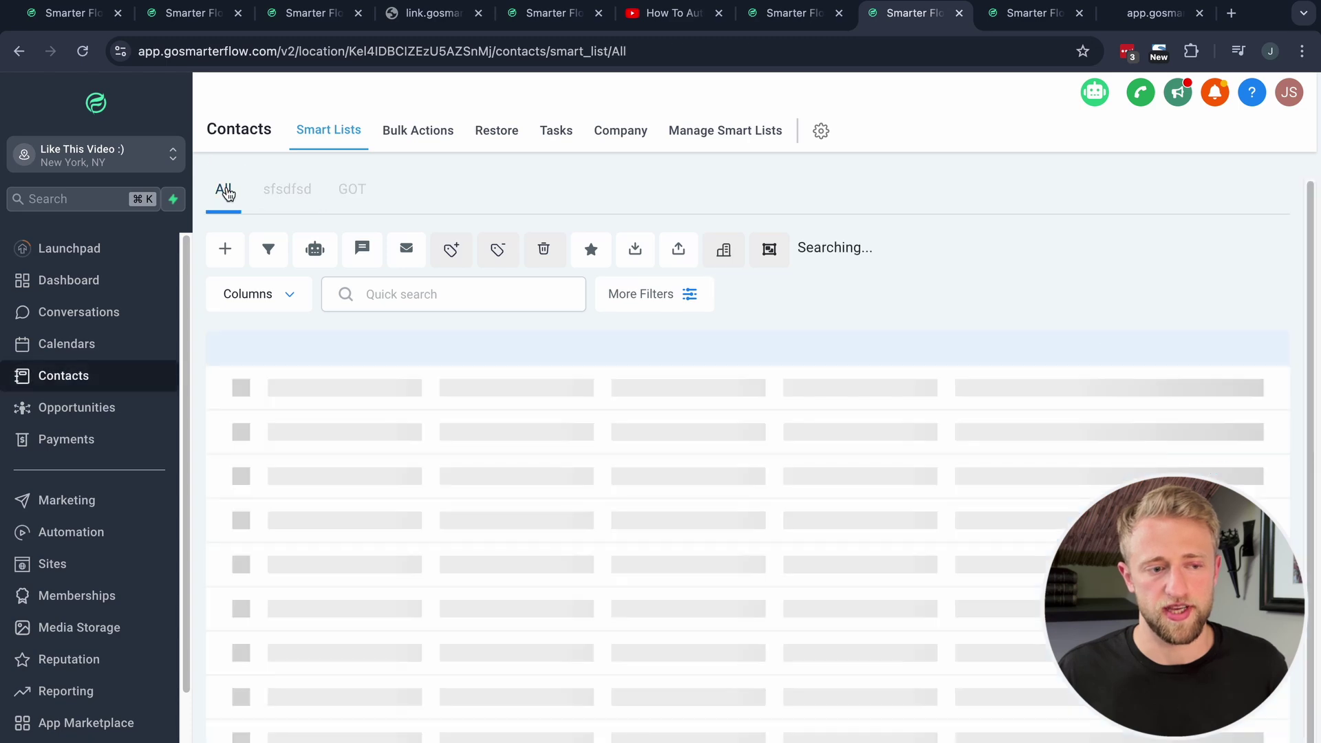
pyautogui.click(289, 192)
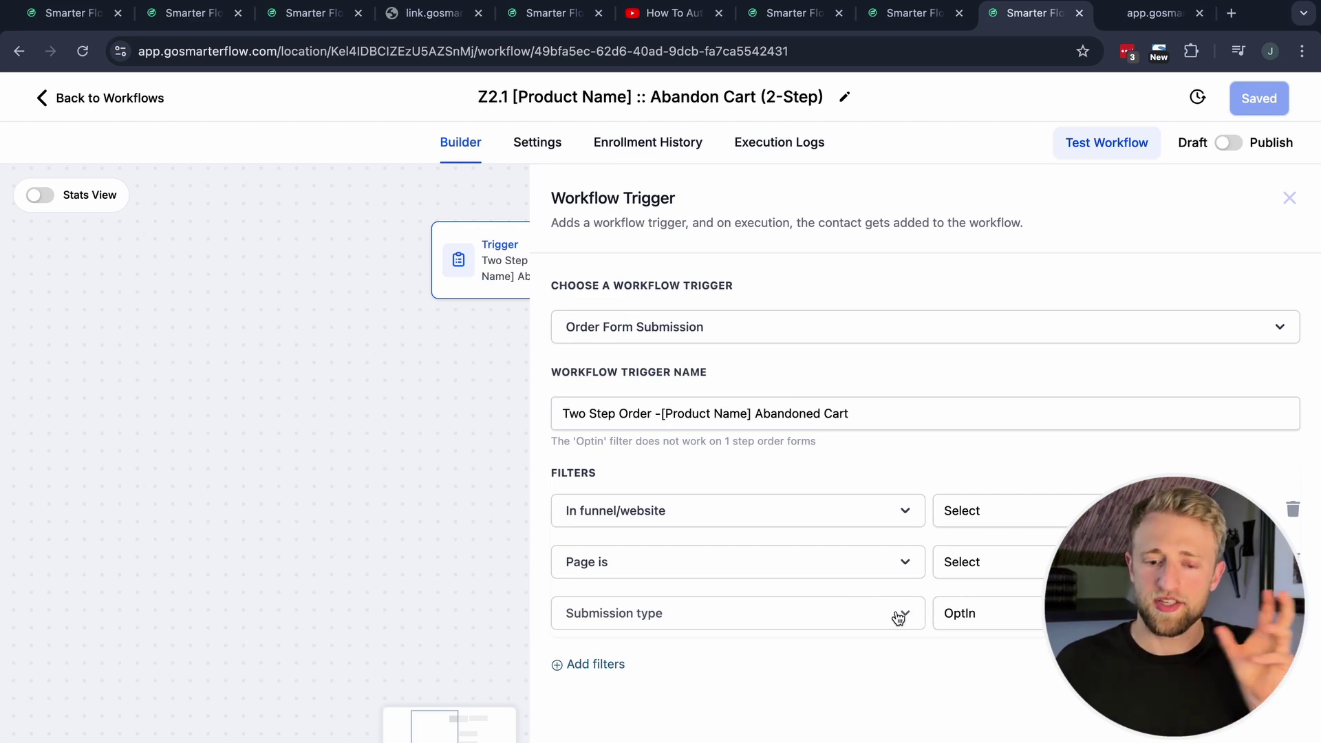
# Step: Close the trigger panel, pan down the workflow, and open the Add Tag 'abandoned cart' step
pyautogui.press('Escape')
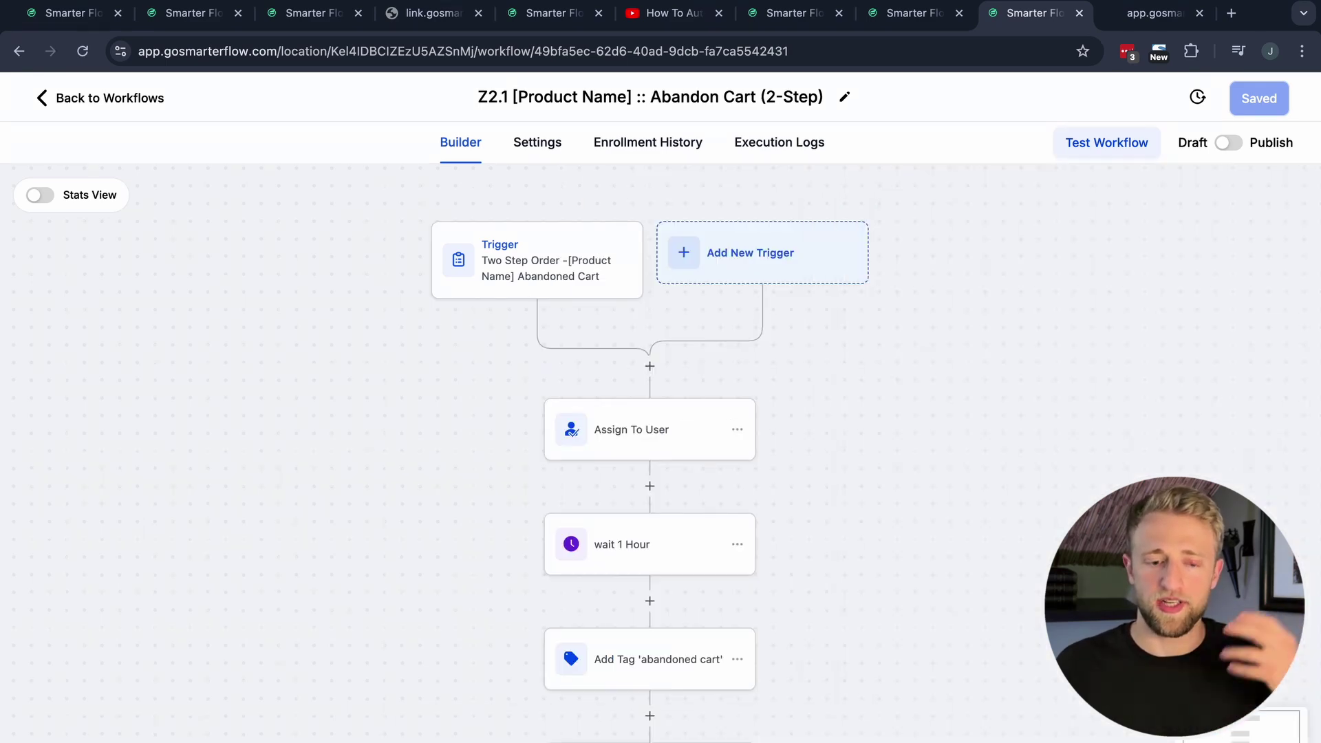
pyautogui.moveTo(955, 598); pyautogui.dragTo(930, 444)
pyautogui.moveTo(902, 575); pyautogui.dragTo(905, 515)
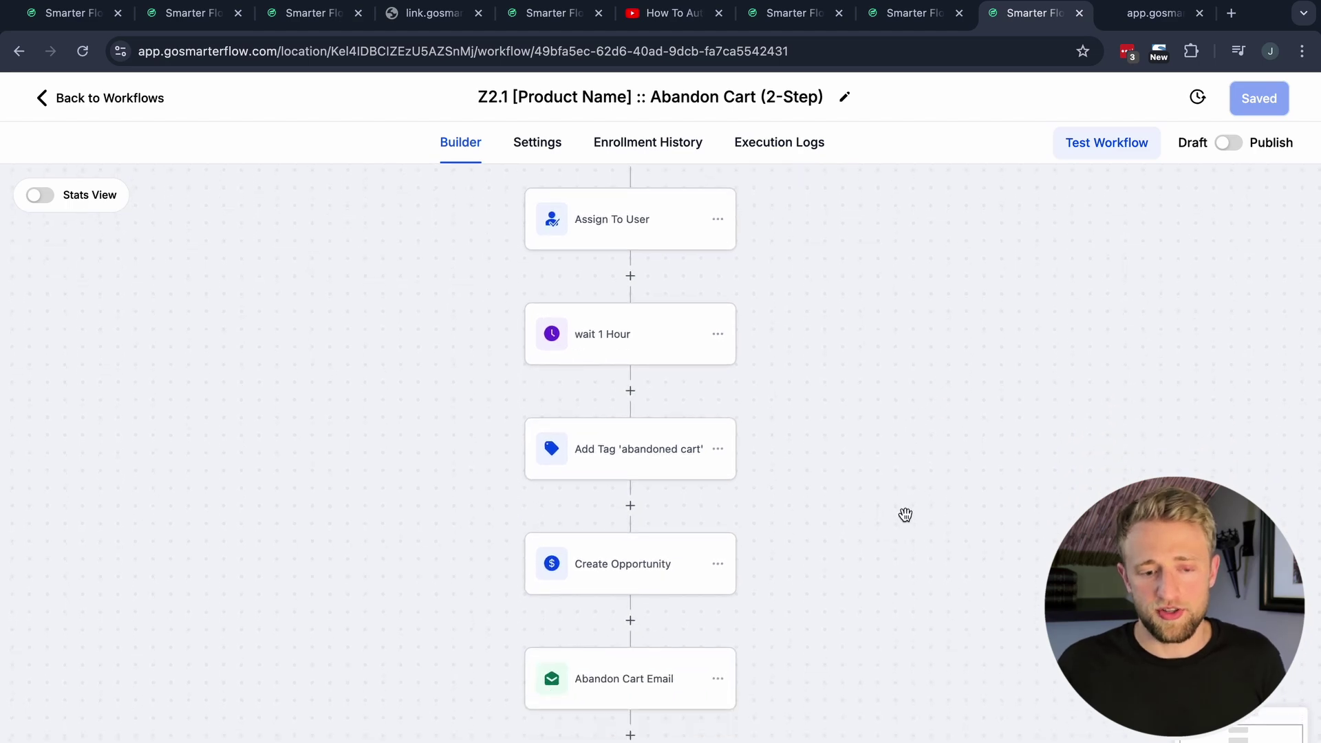
pyautogui.click(650, 459)
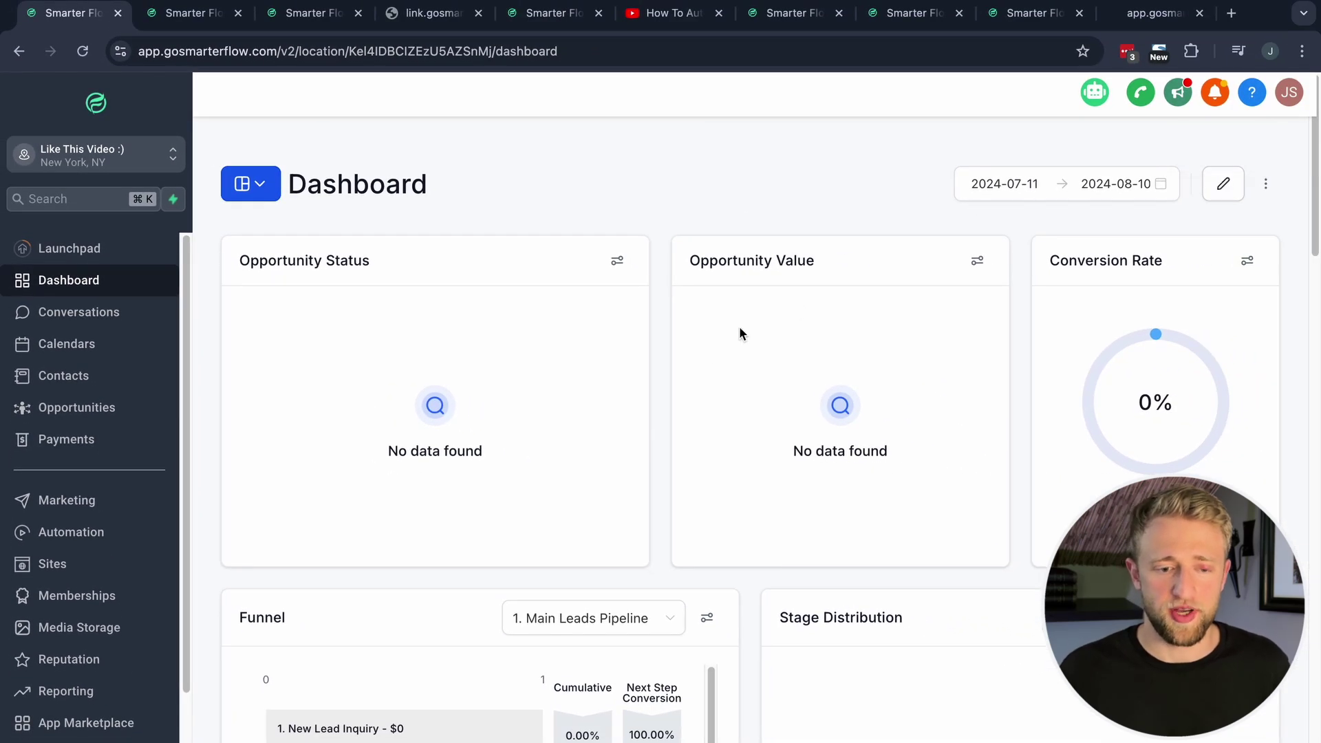
# Step: Scroll through the Dashboard widgets and switch the Dashboard into Edit mode
pyautogui.scroll(-3, 695, 385)
pyautogui.scroll(-3, 602, 436)
pyautogui.scroll(-3, 688, 571)
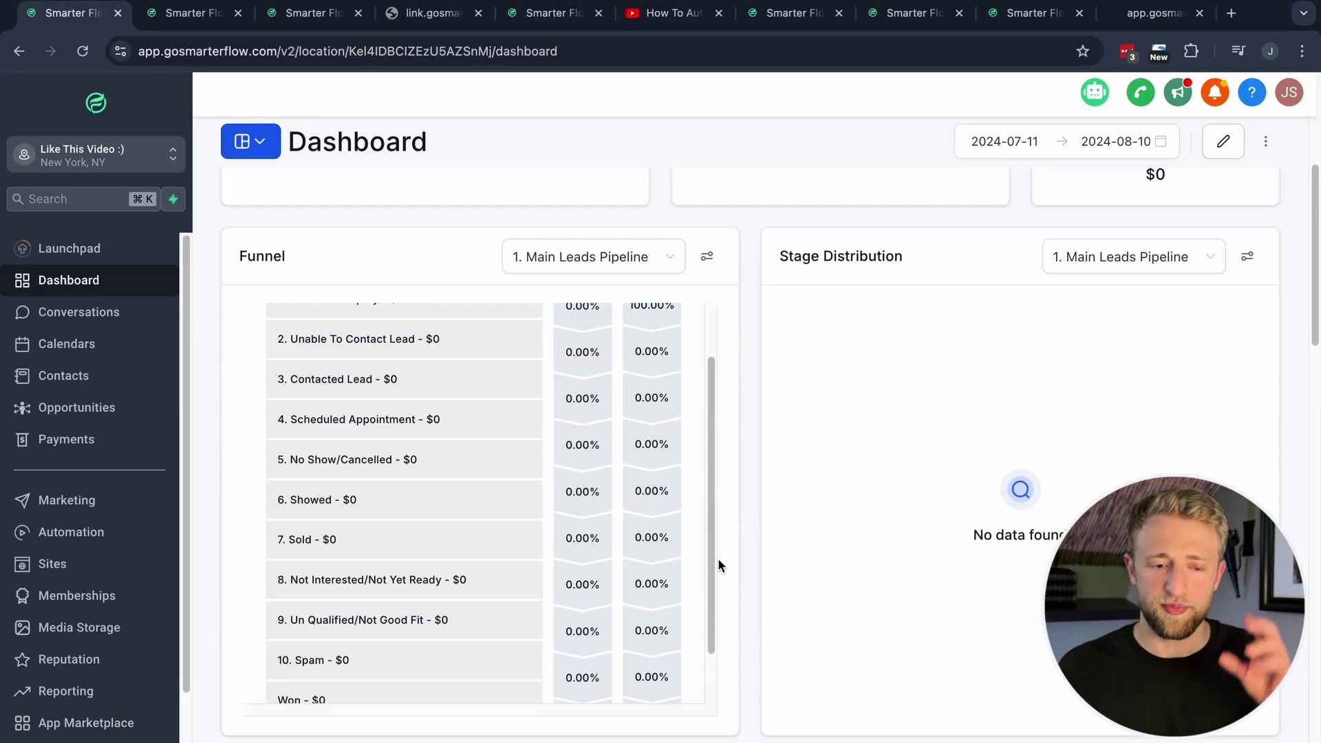
pyautogui.scroll(5, 566, 486)
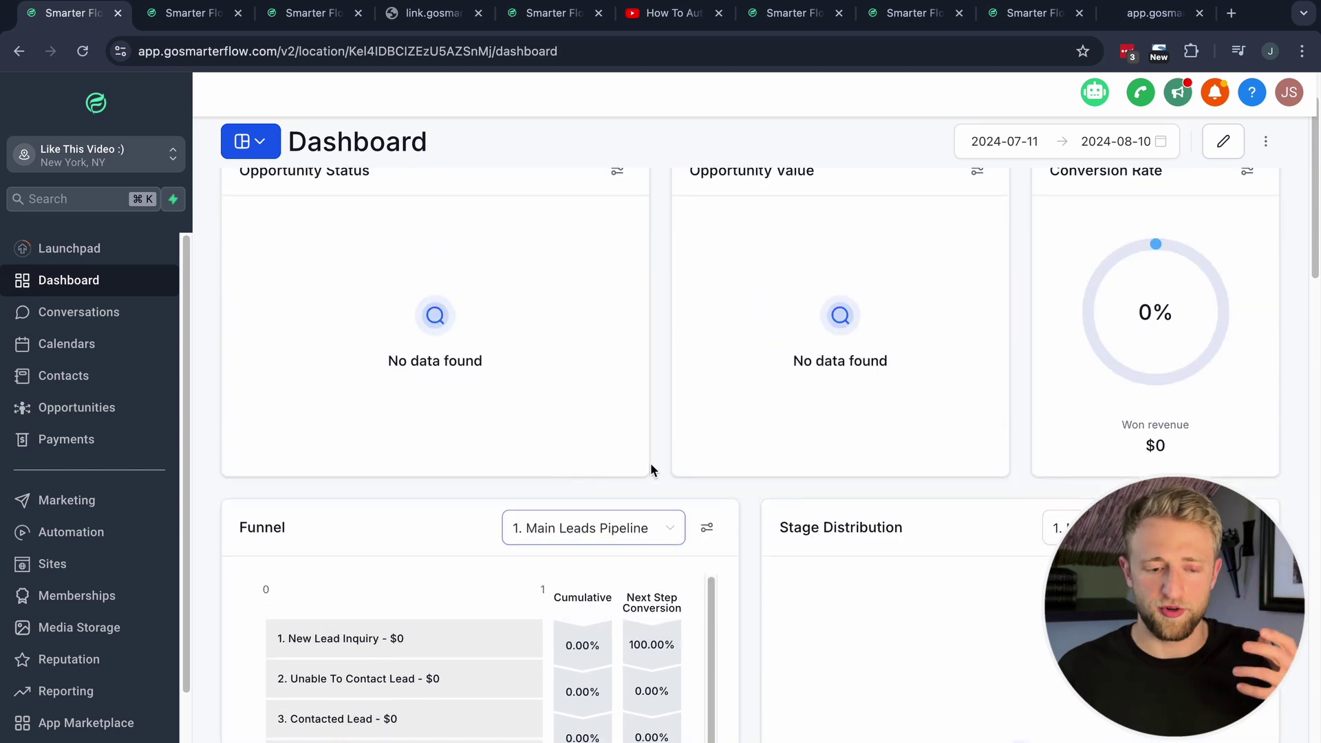
pyautogui.scroll(-5, 652, 468)
pyautogui.scroll(-1, 605, 447)
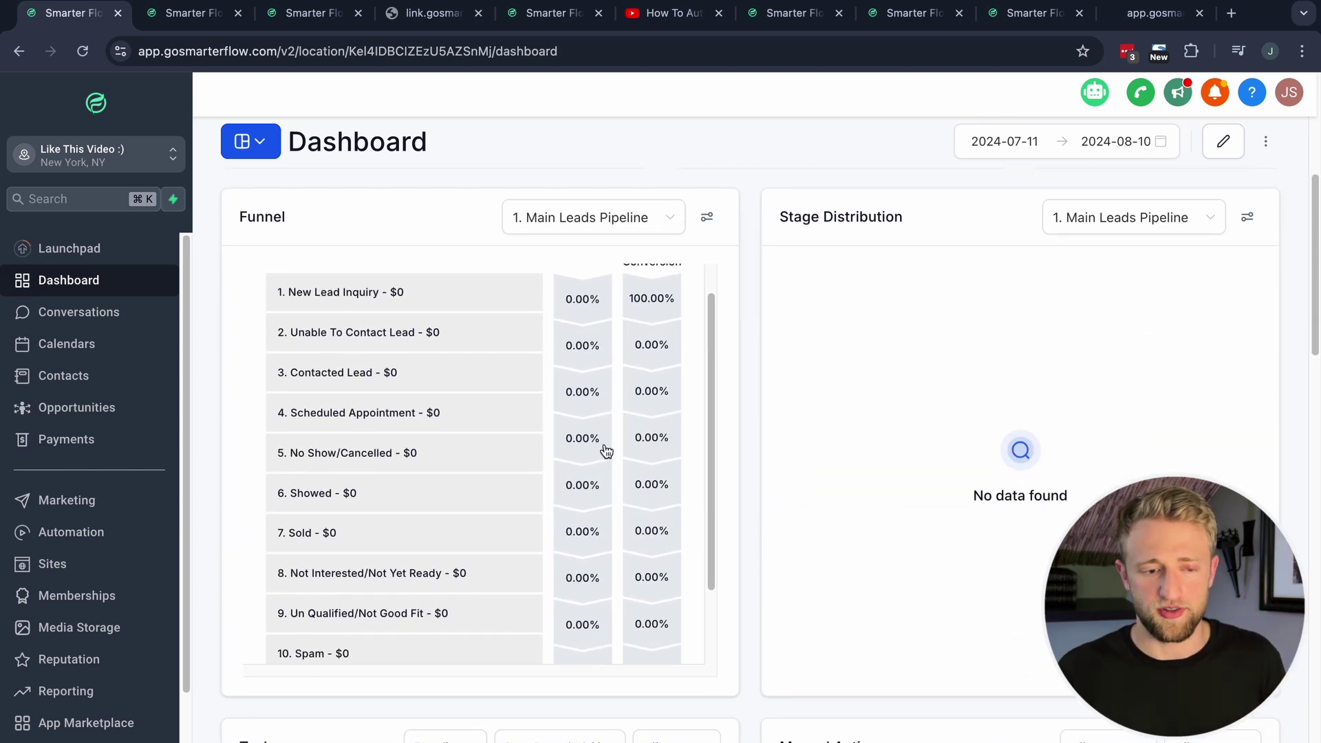
pyautogui.scroll(1, 606, 450)
pyautogui.scroll(6, 878, 405)
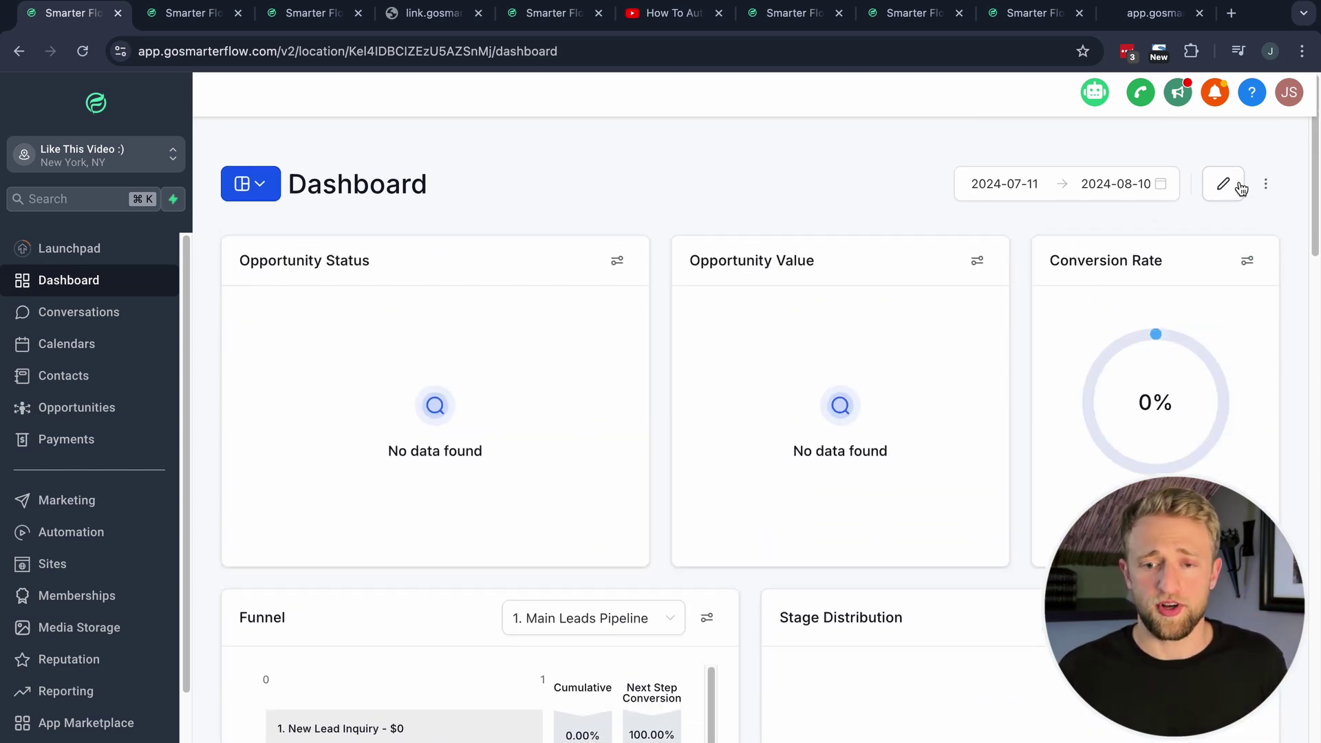
pyautogui.click(1241, 189)
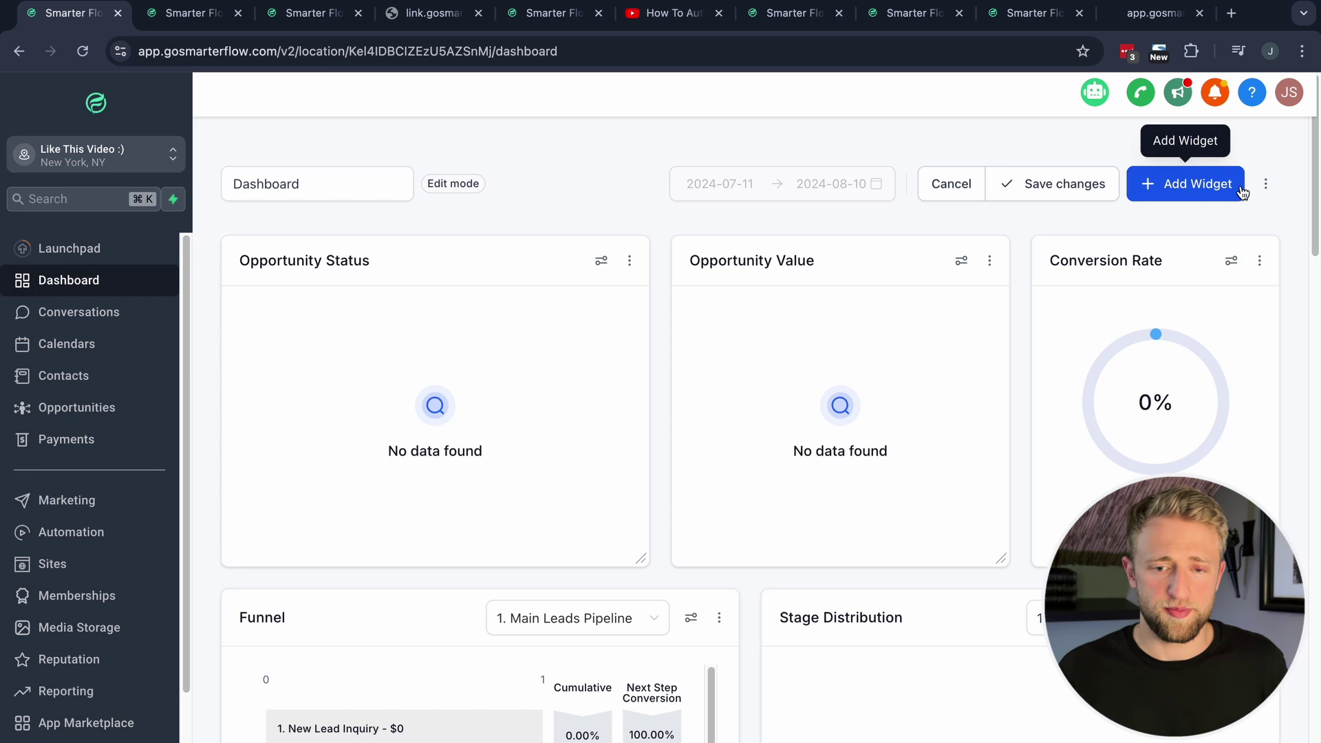
# Step: Look at the Add Widget list, then drag the Opportunity Status card out and back
pyautogui.click(1175, 189)
pyautogui.click(1292, 95)
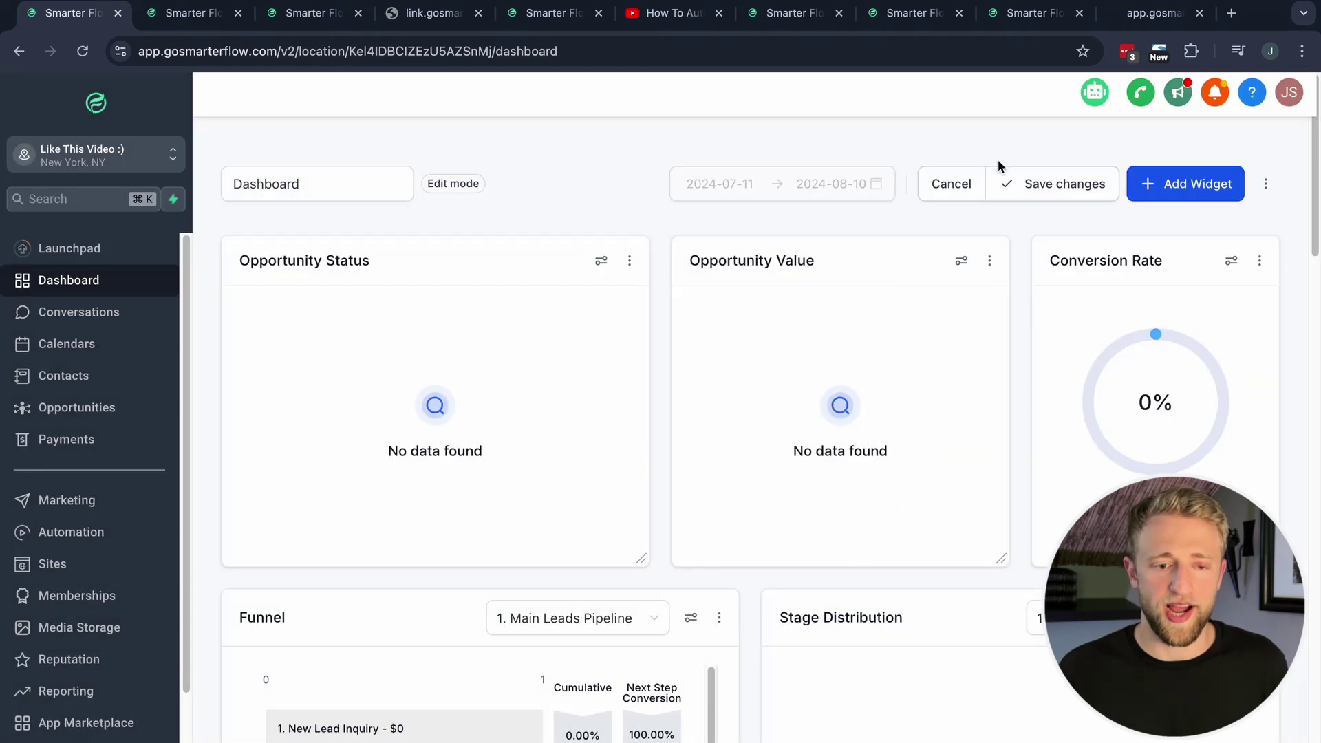
pyautogui.moveTo(544, 262); pyautogui.dragTo(661, 268)
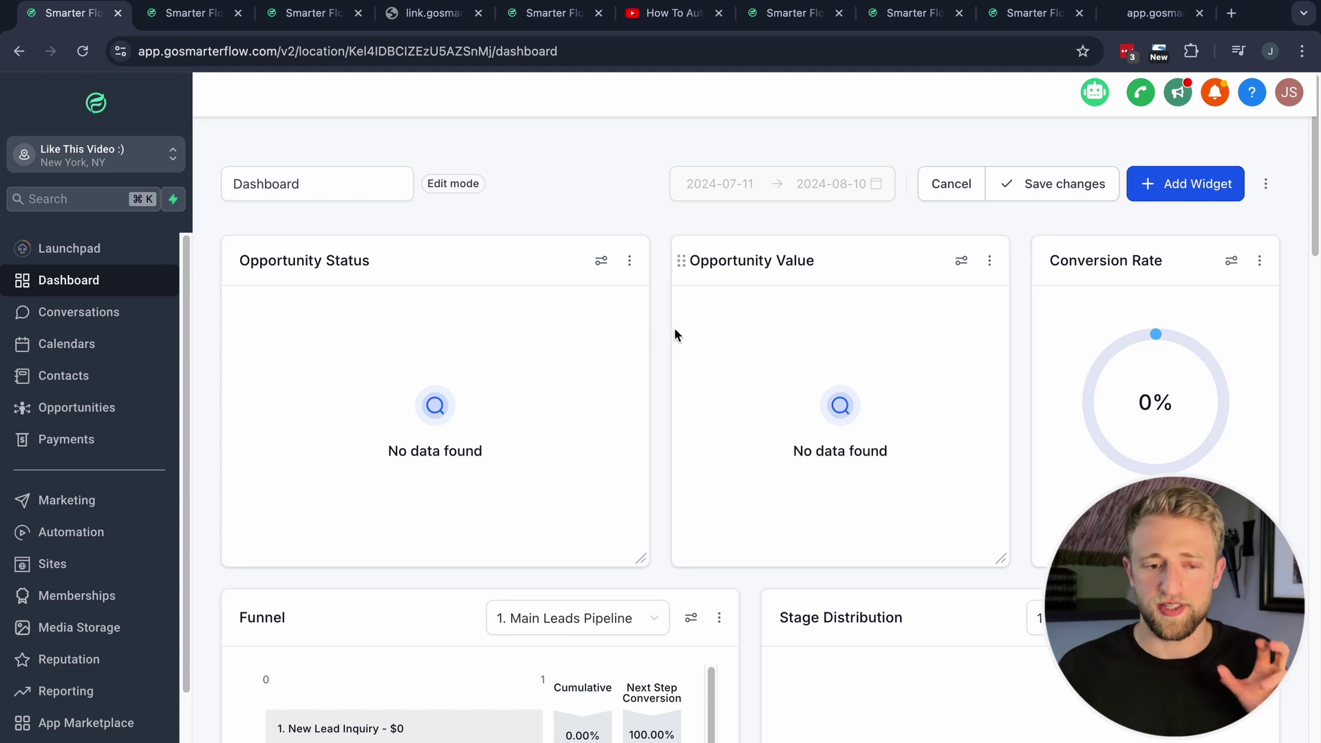
# Step: Add a donut-chart 'Contacts Counts by Tags' widget from the Contacts category
pyautogui.click(1172, 185)
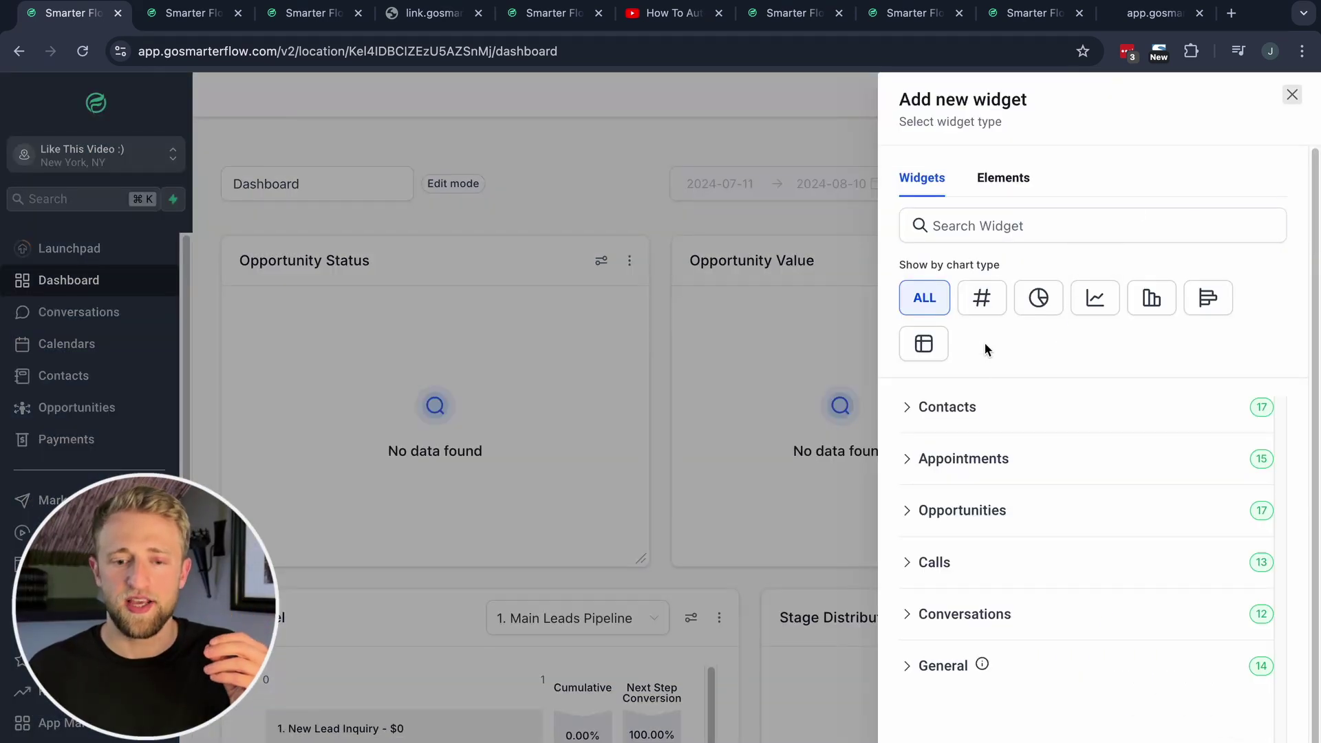
pyautogui.click(980, 303)
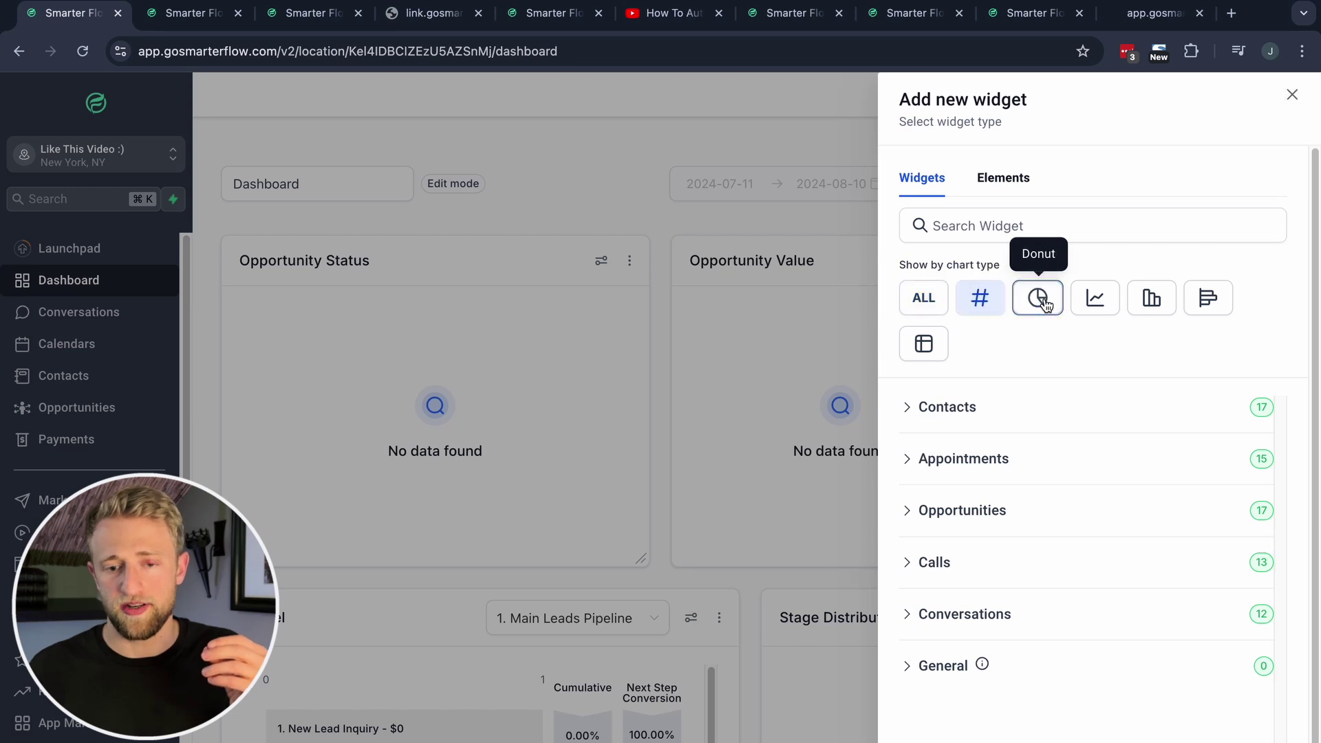
pyautogui.click(1037, 300)
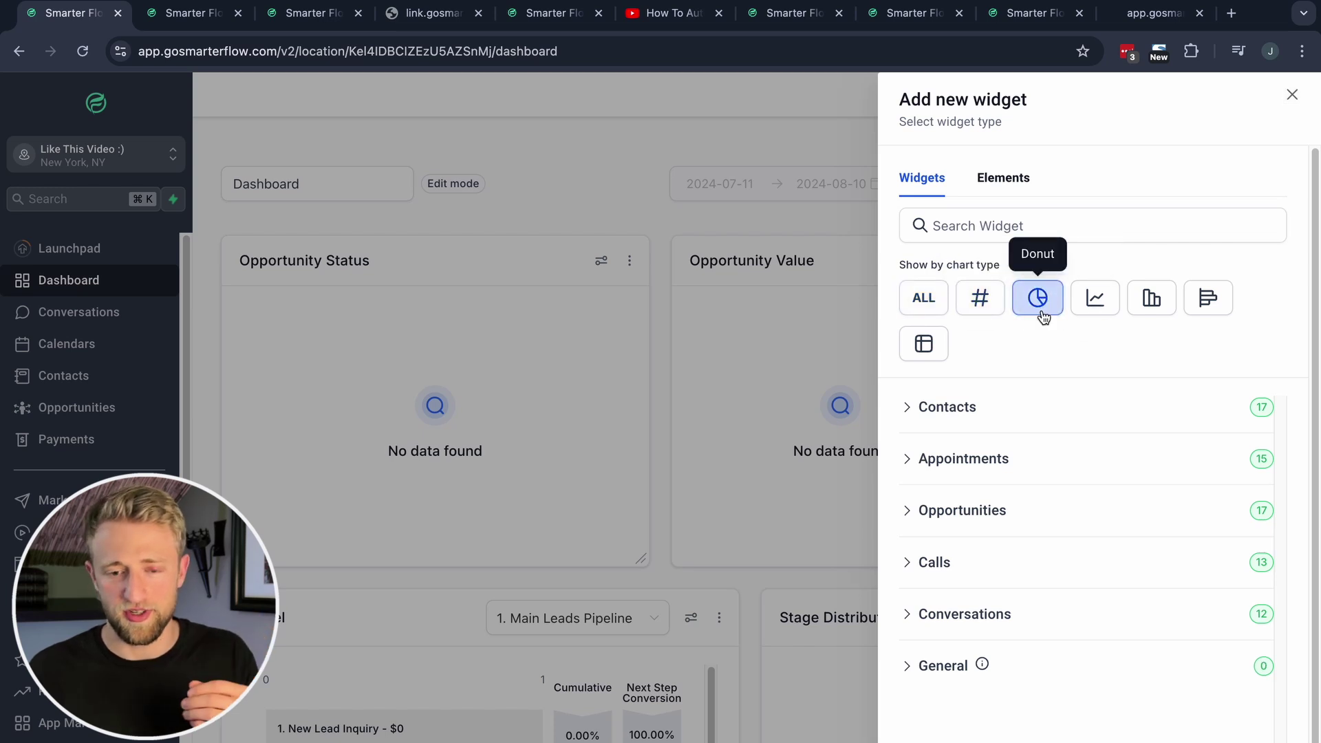
pyautogui.click(952, 408)
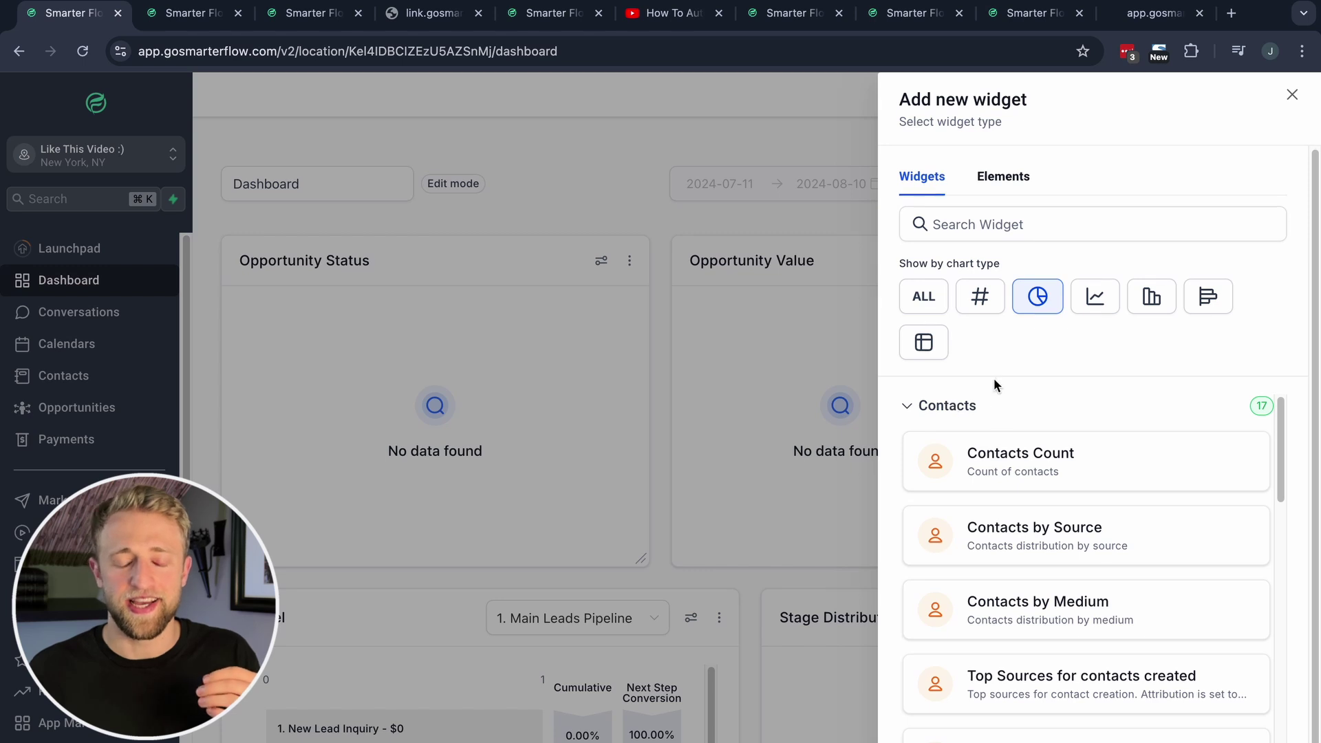
pyautogui.scroll(-1, 943, 442)
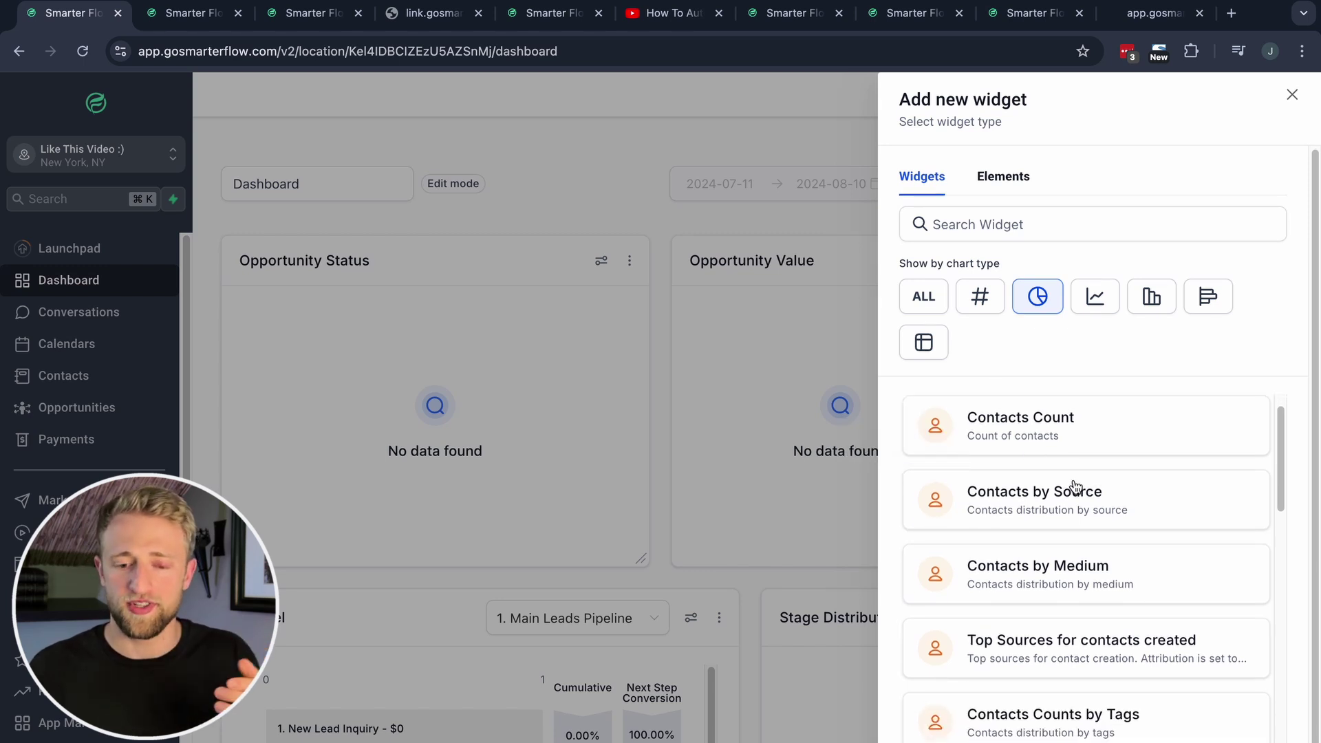
pyautogui.scroll(-3, 1075, 488)
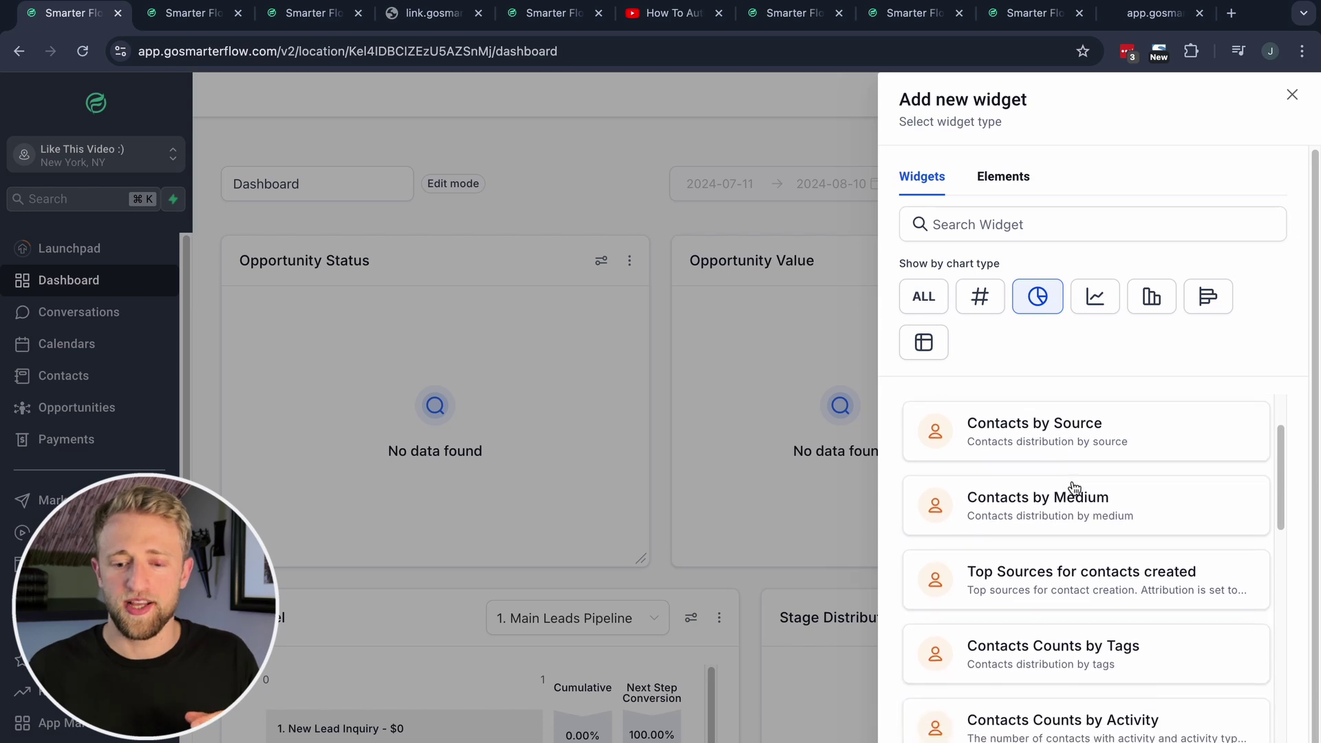
pyautogui.scroll(-1, 1074, 488)
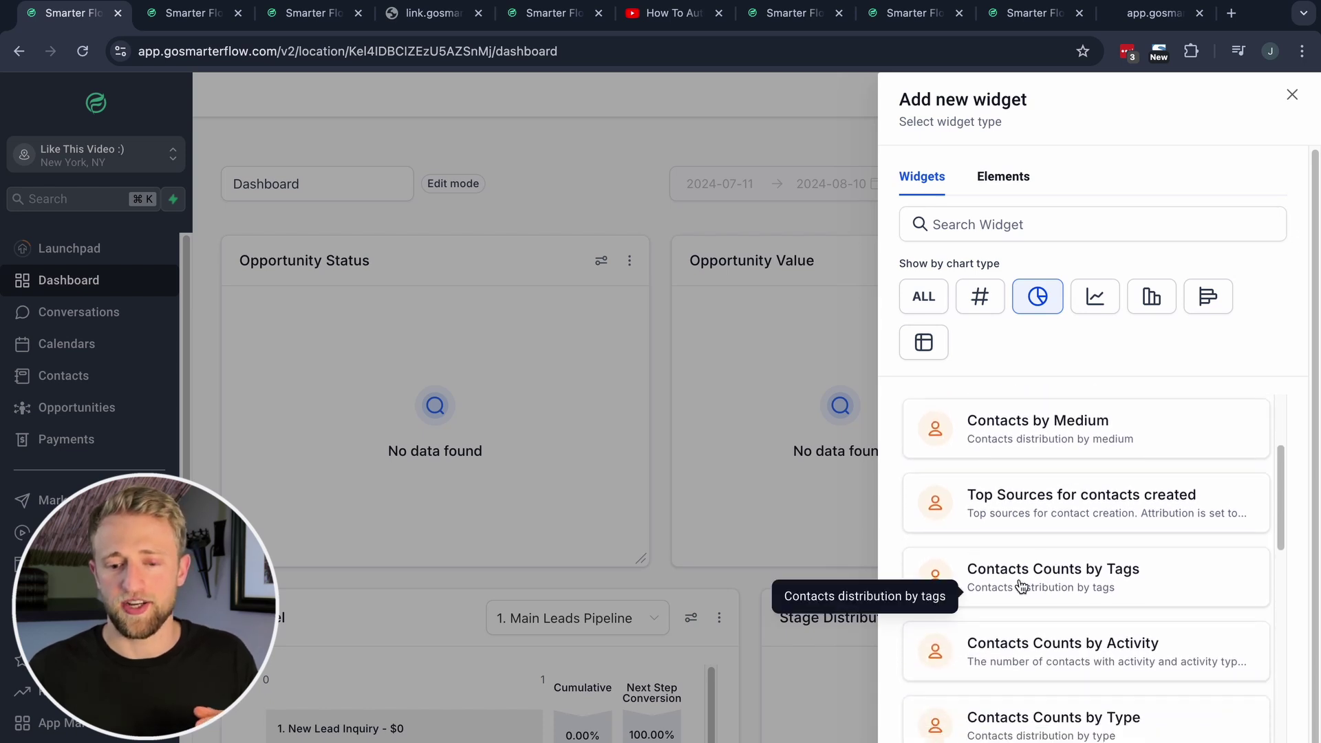
pyautogui.click(1018, 576)
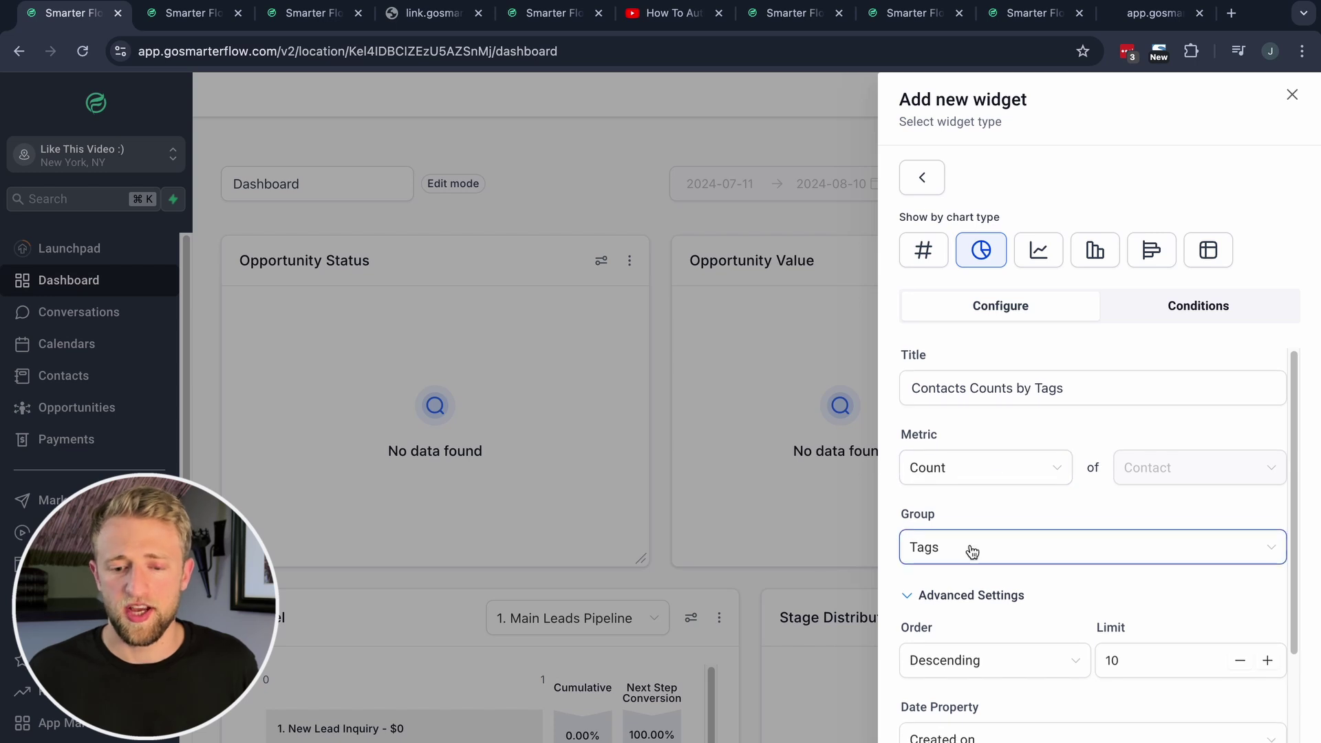
# Step: Set the widget condition Tags is 'brave', switch to OR, and add a second condition
pyautogui.scroll(-1, 958, 546)
pyautogui.click(1195, 311)
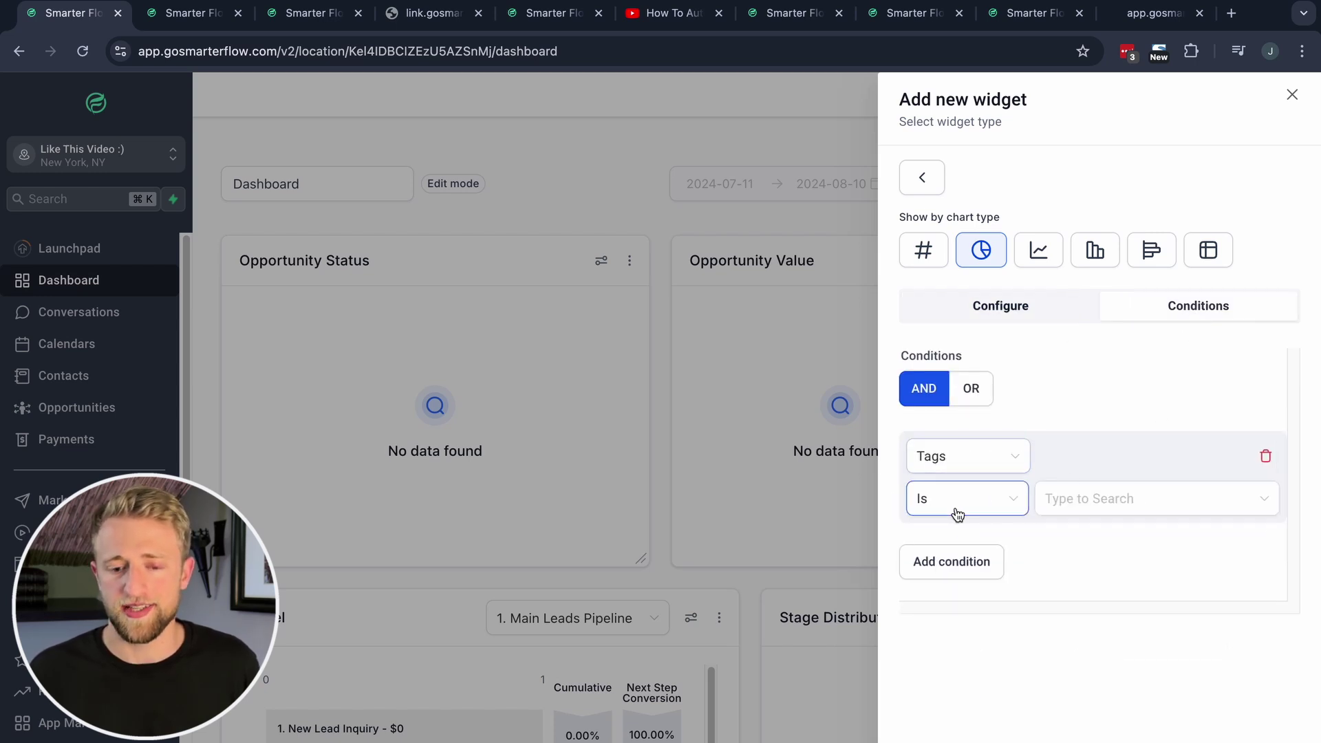
pyautogui.click(1085, 507)
pyautogui.write('brave')
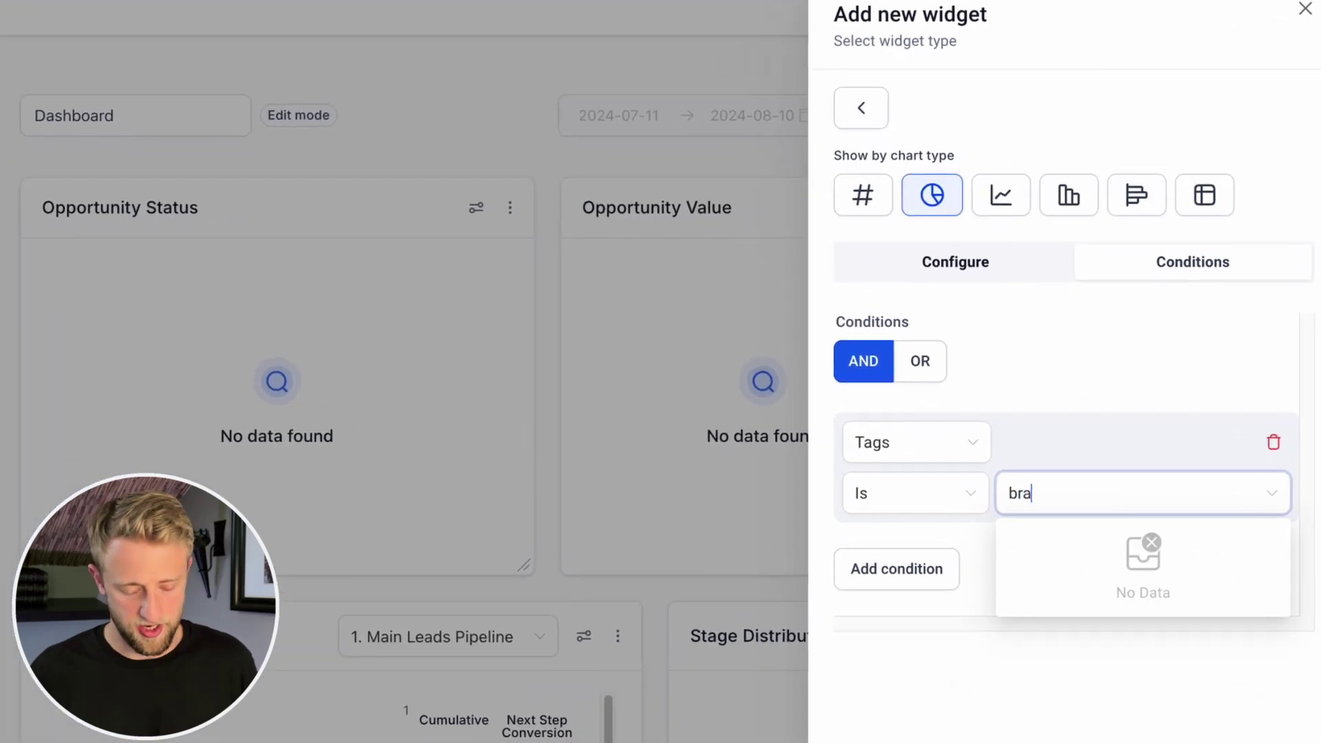
pyautogui.click(1023, 550)
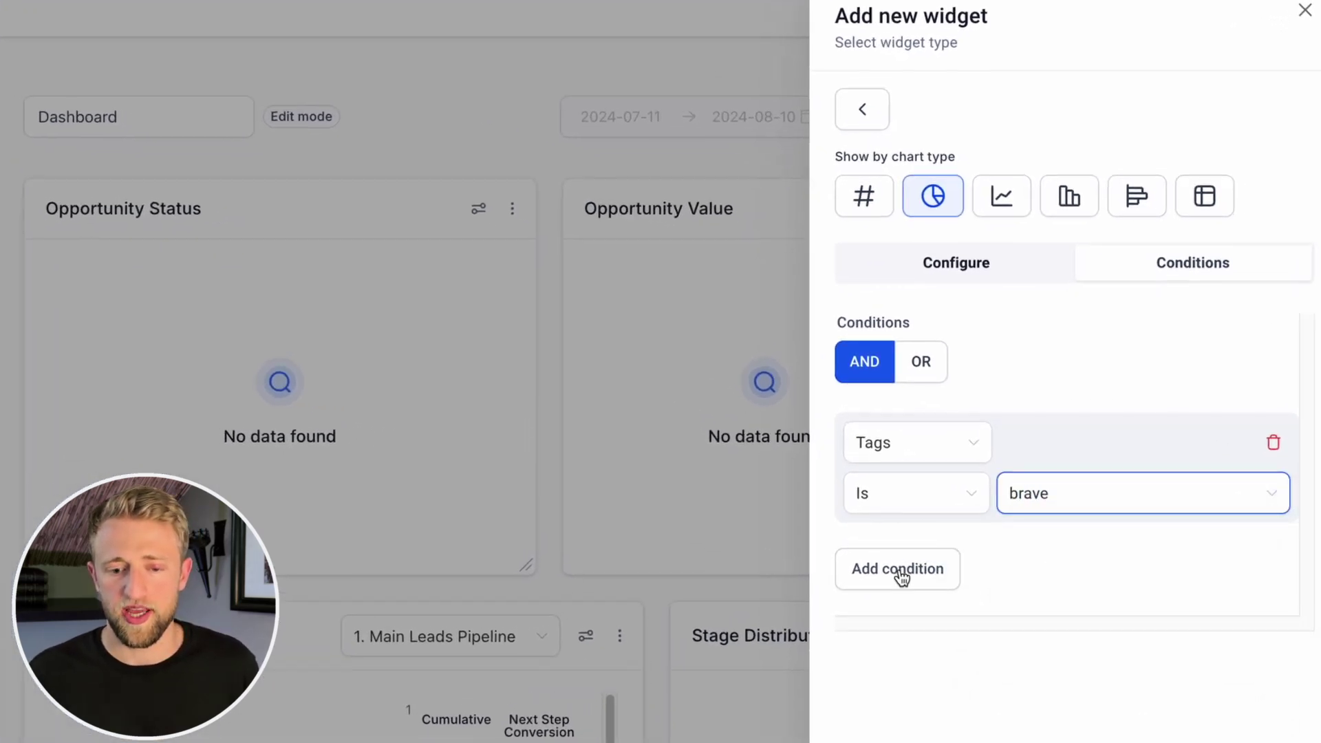
pyautogui.click(919, 369)
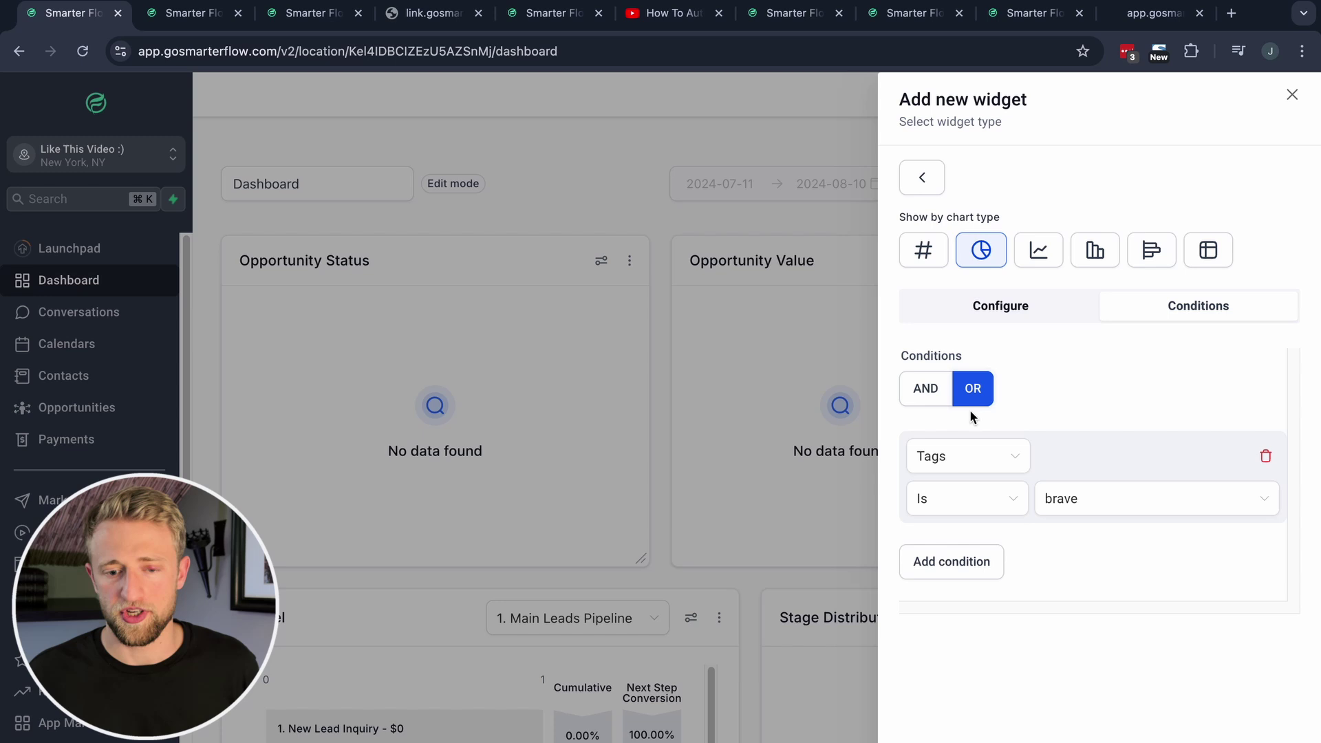
pyautogui.click(964, 568)
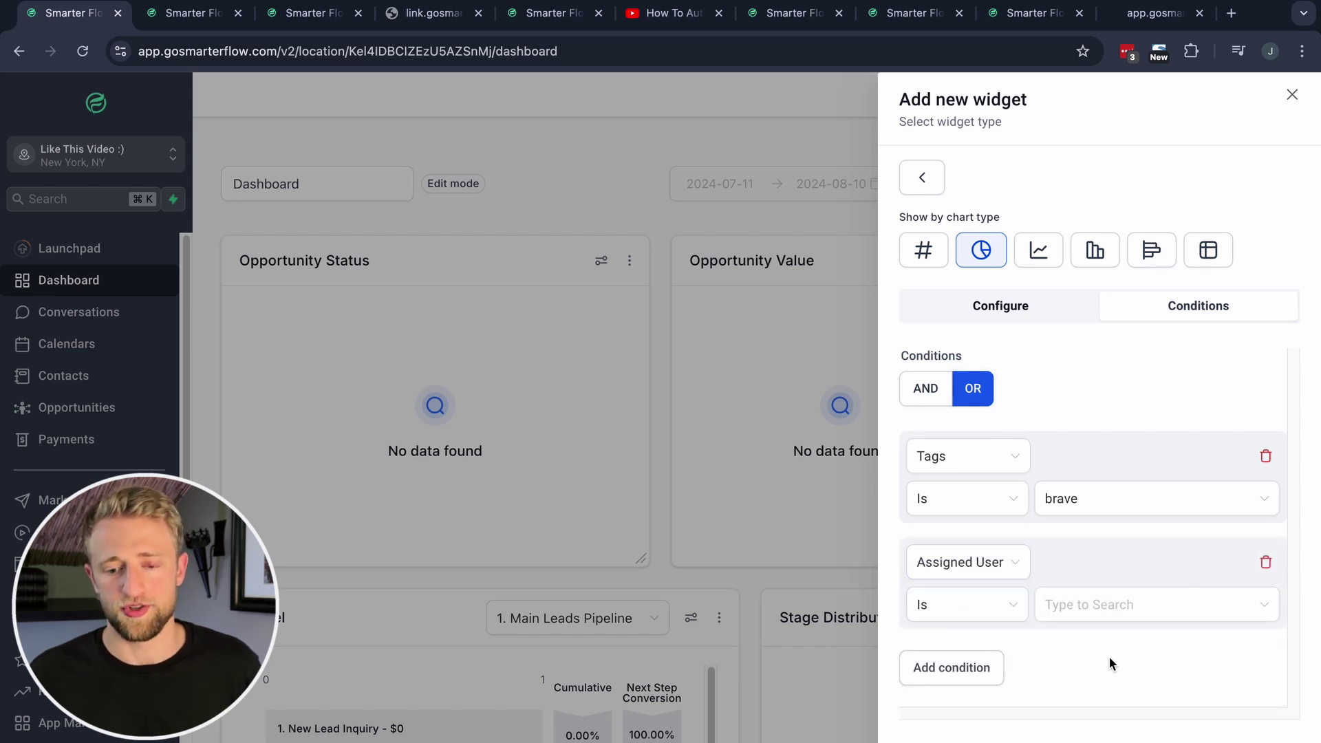